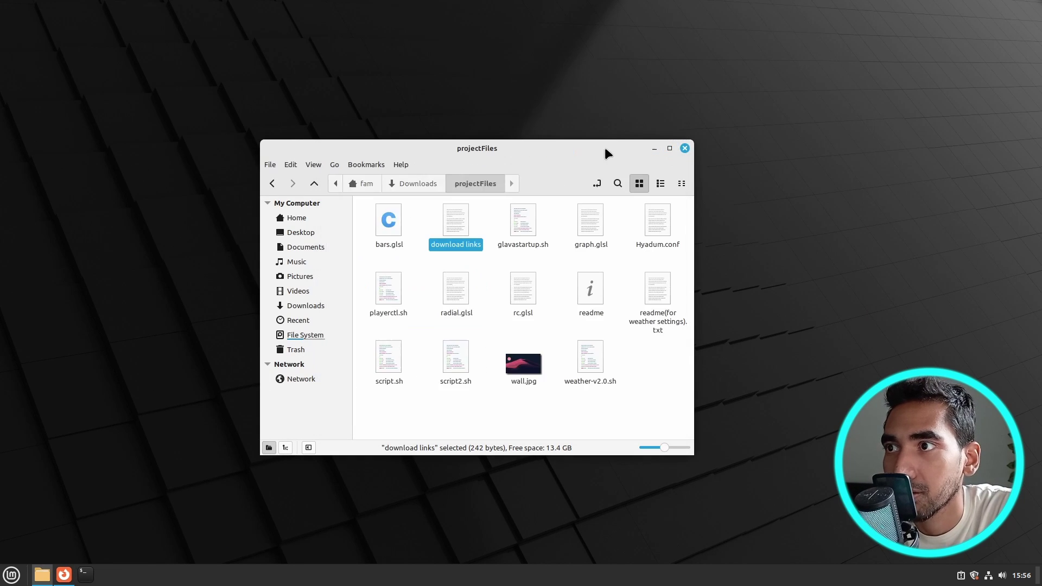
Extract the Hyadum, Zafiro-Nord-Dark-Grey and Dracula-slim archives in the Downloads folder and delete the three archive files
drag(596, 150, 643, 133)
click(533, 392)
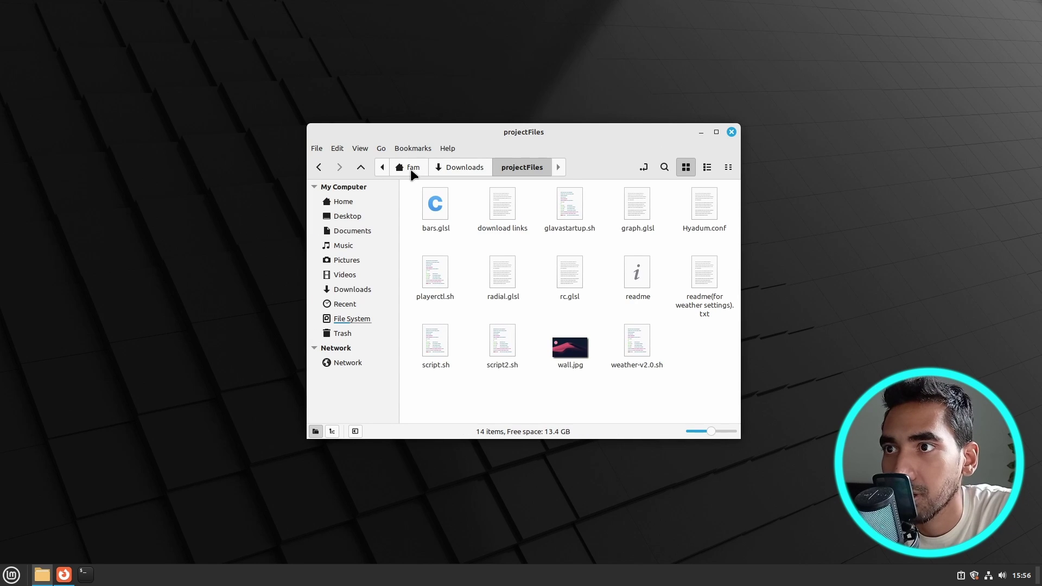
click(465, 168)
drag(503, 260, 643, 215)
right_click(634, 213)
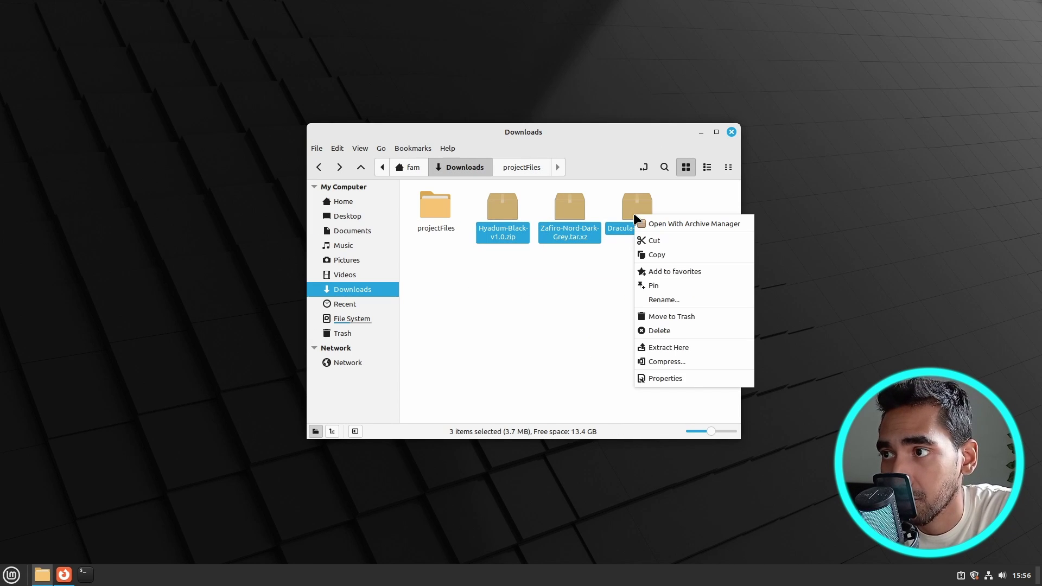
click(668, 346)
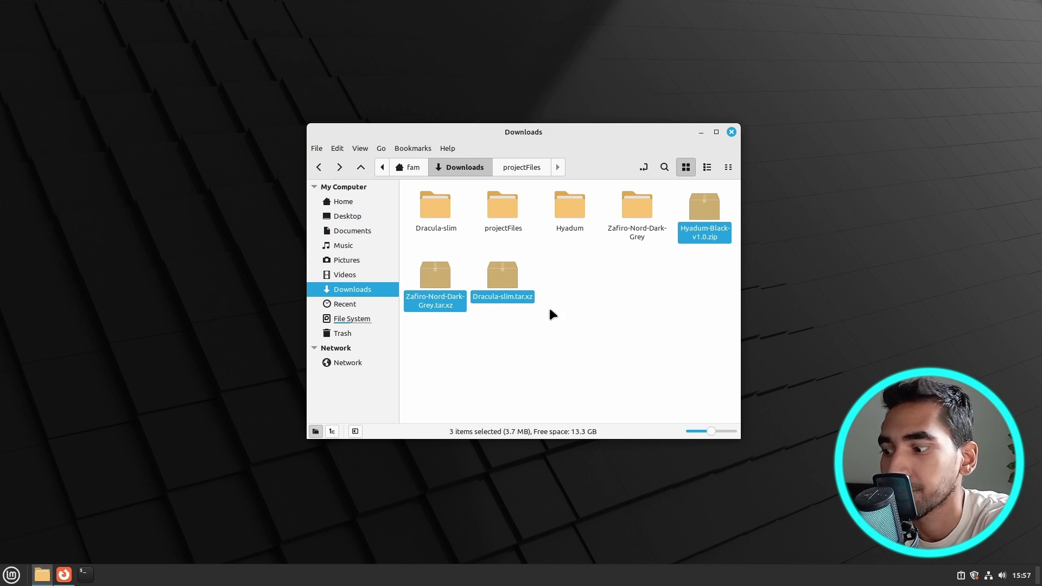
key(Delete)
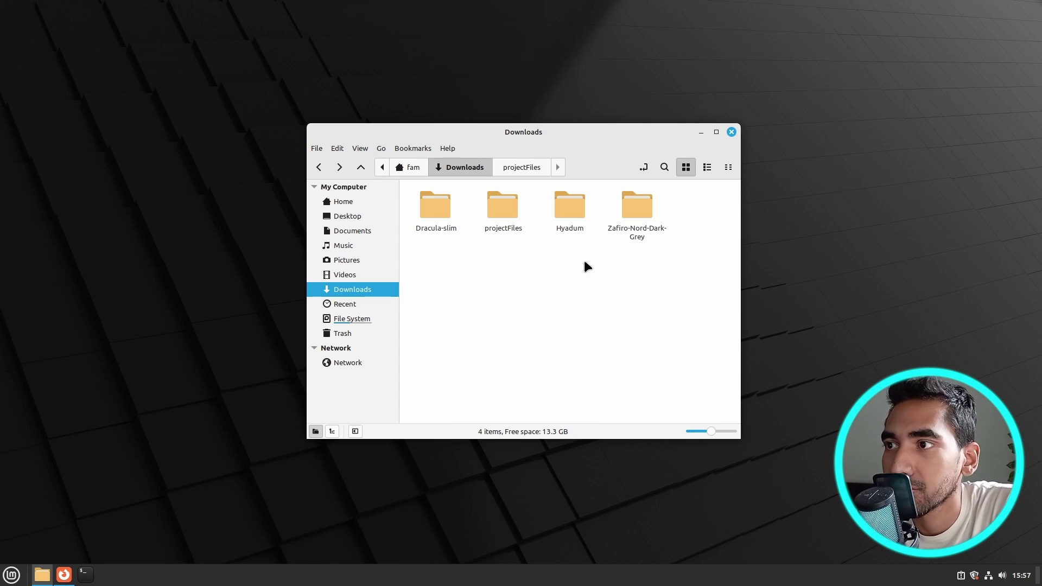
Look through the contents of the Dracula-slim, projectFiles, Hyadum and Zafiro-Nord-Dark-Grey folders in Downloads
double_click(437, 209)
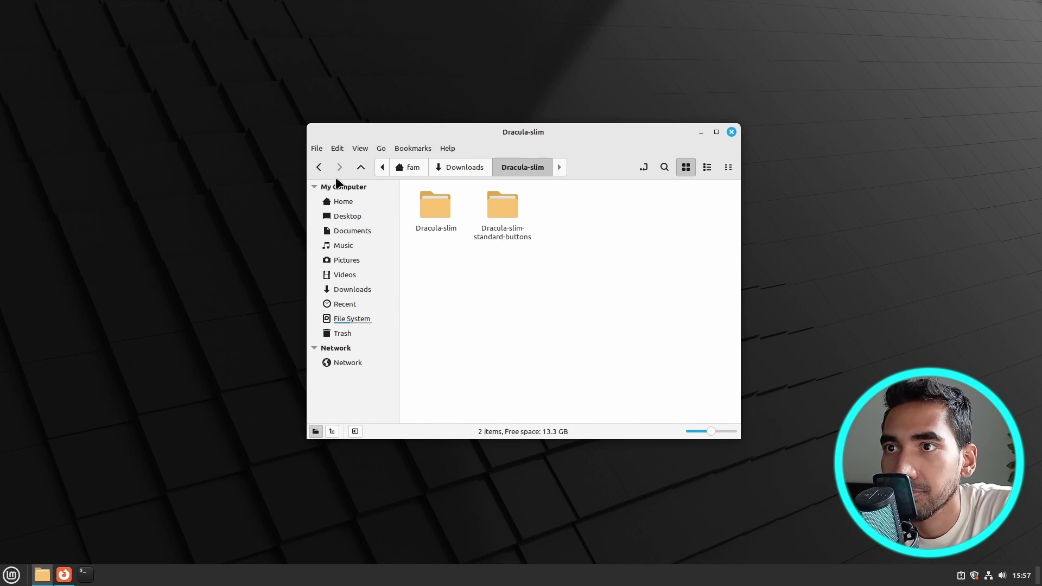
click(313, 166)
double_click(498, 220)
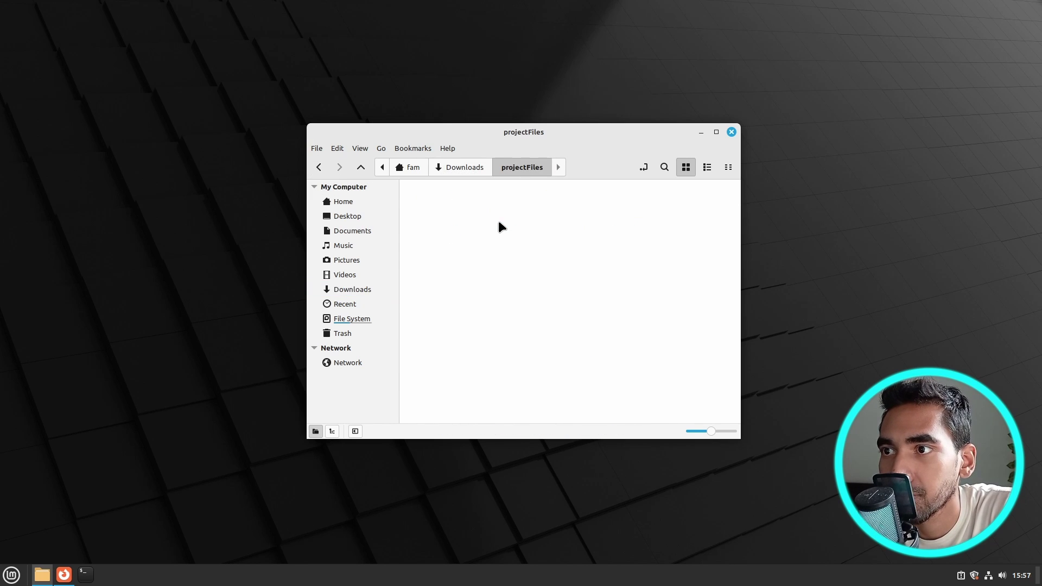
click(318, 167)
double_click(576, 217)
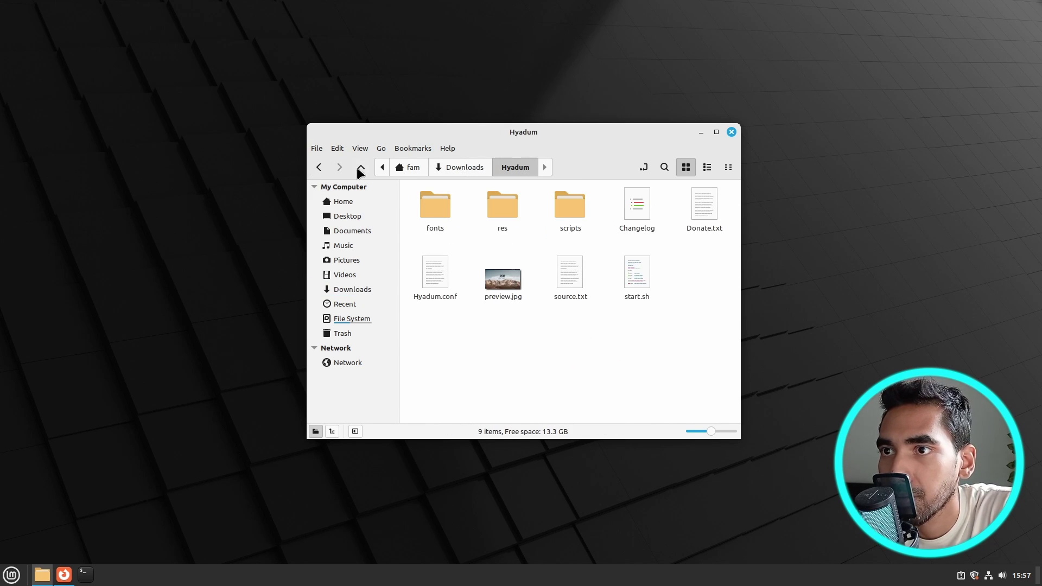
click(319, 167)
double_click(645, 219)
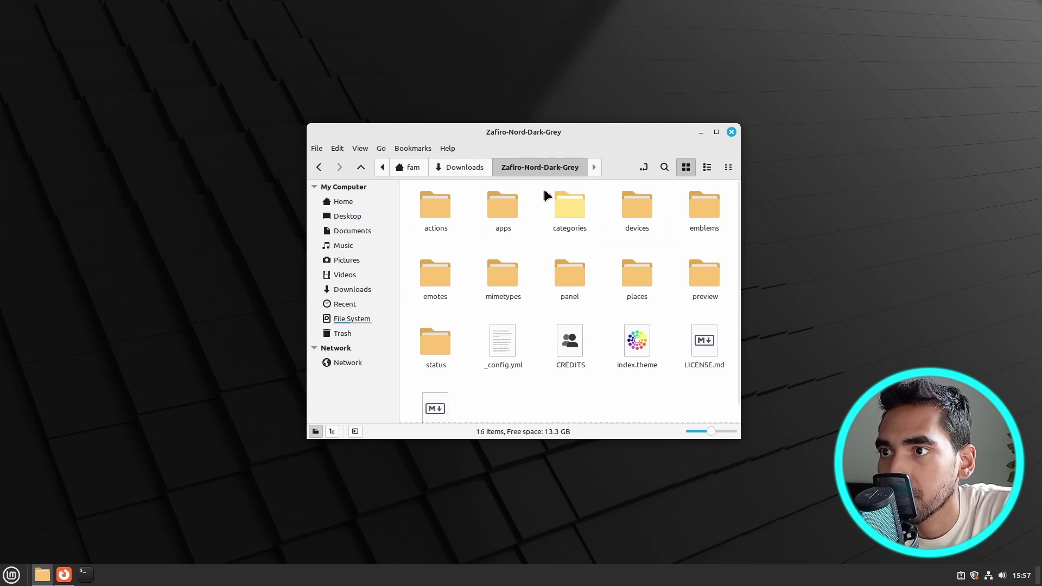
click(318, 167)
click(671, 297)
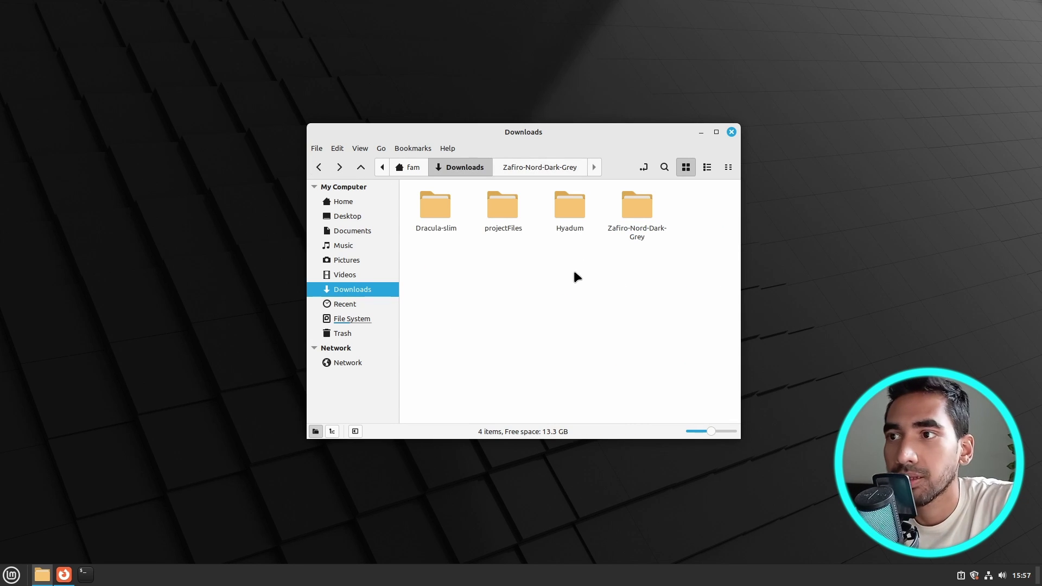
Move the Dracula-slim, Hyadum and Zafiro-Nord-Dark-Grey folders into the projectFiles folder
click(572, 220)
click(634, 213)
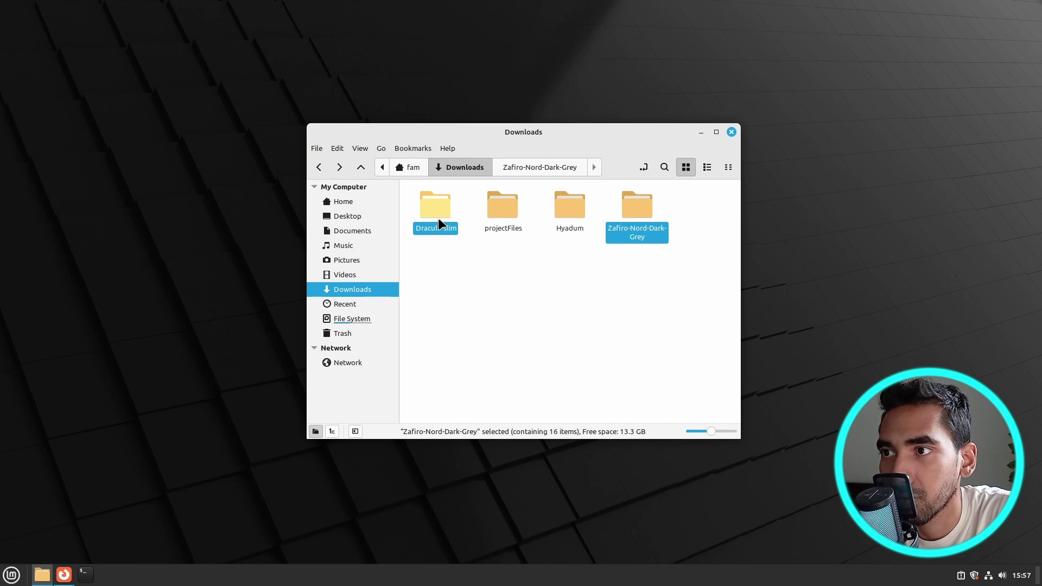
ctrl+click(568, 209)
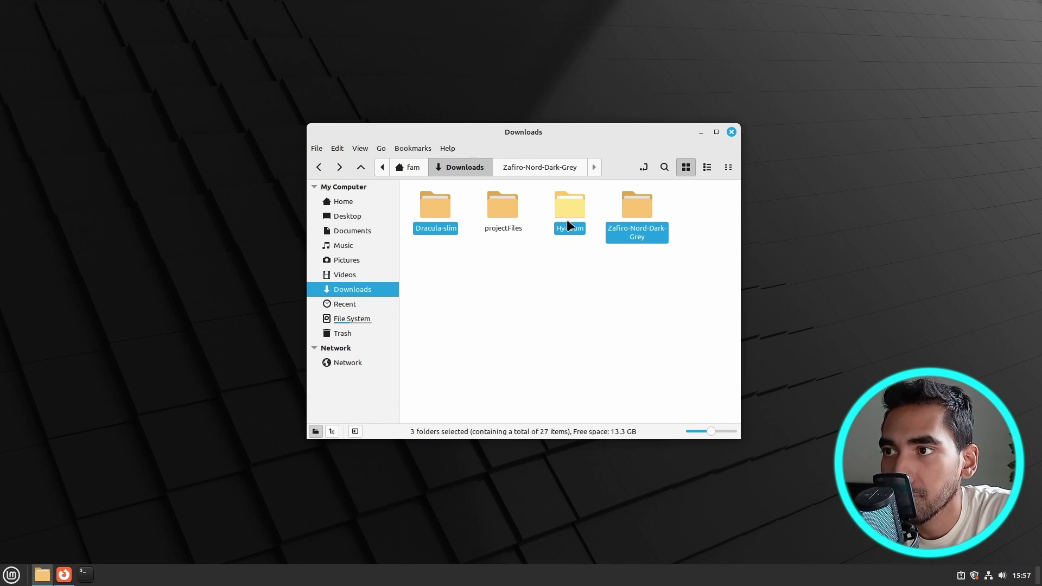
drag(568, 205, 509, 214)
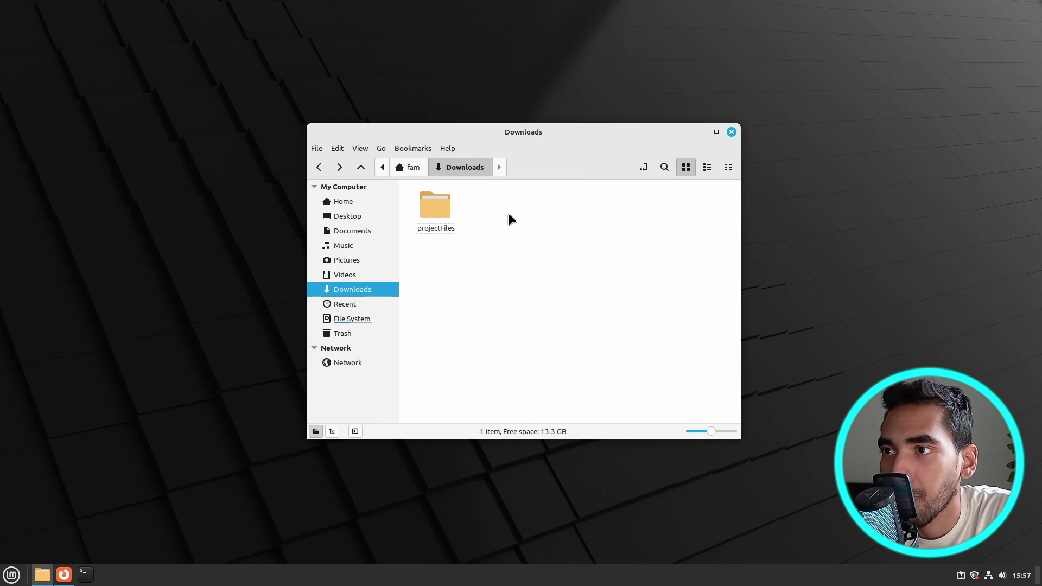
Open a terminal in the projectFiles folder and move the file manager window clear of it
double_click(435, 210)
click(652, 387)
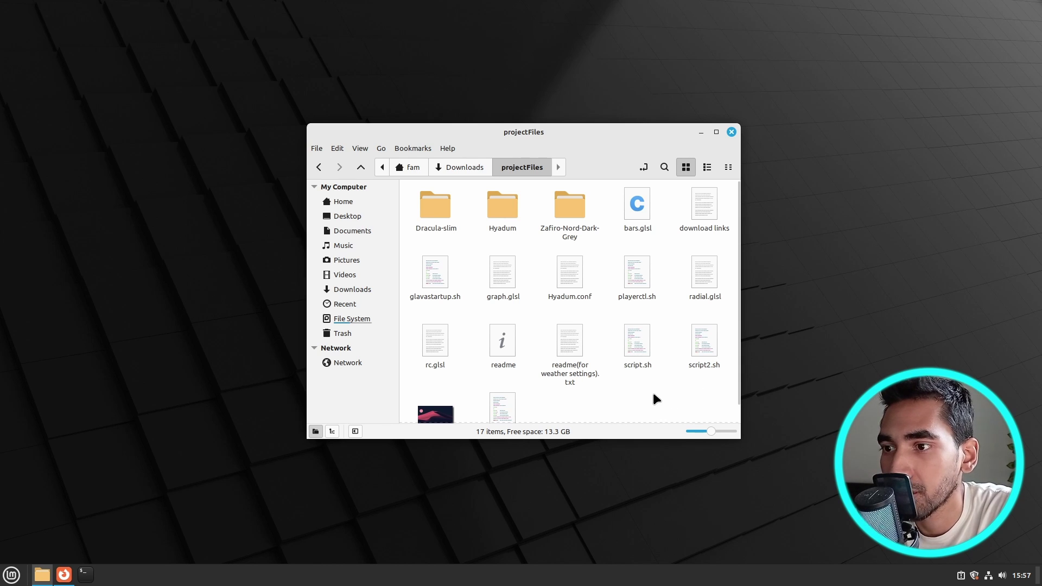
scroll(653, 393, down, 1)
right_click(650, 385)
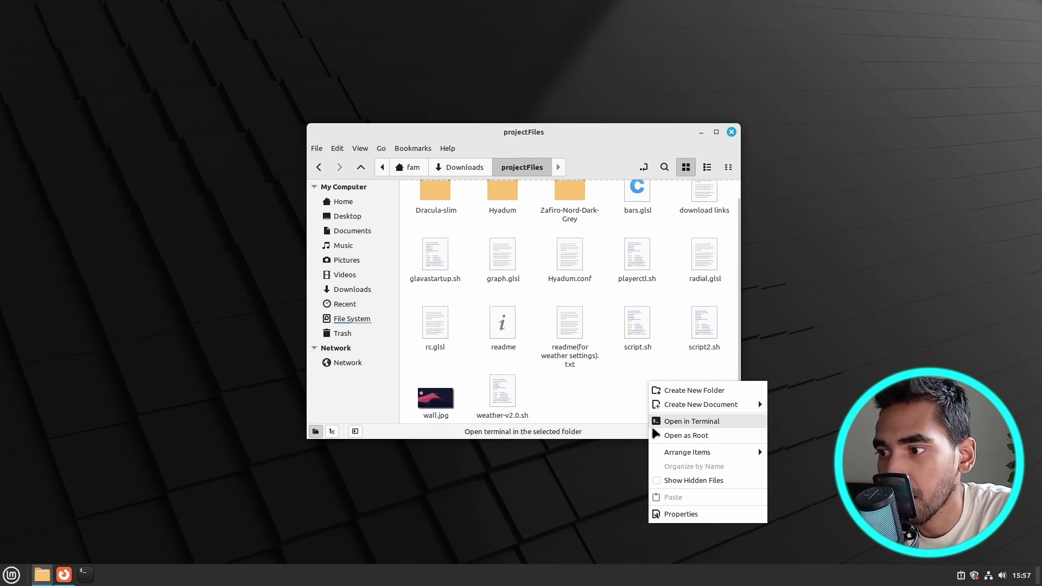
click(702, 422)
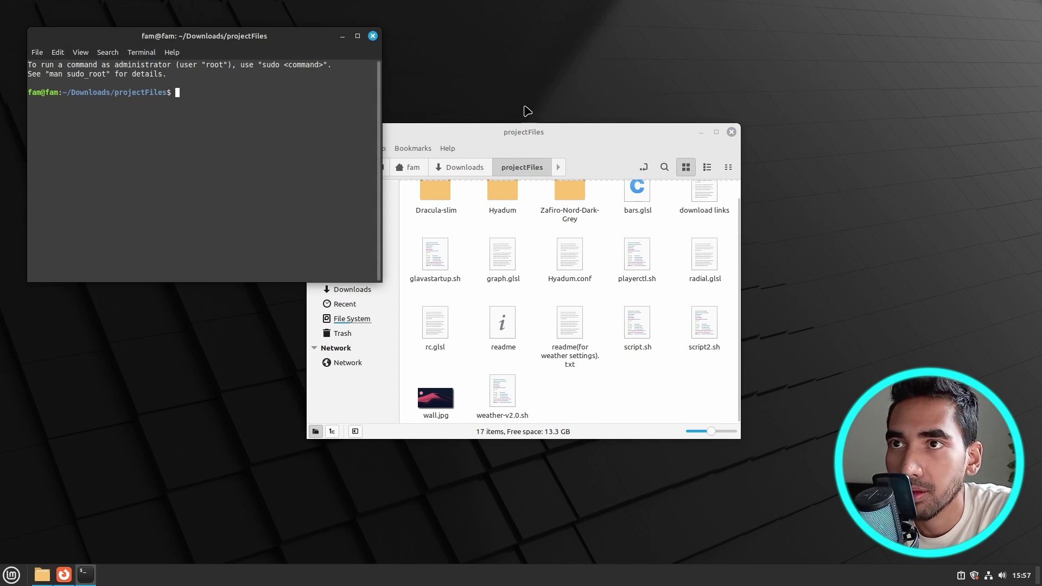
drag(576, 141, 692, 124)
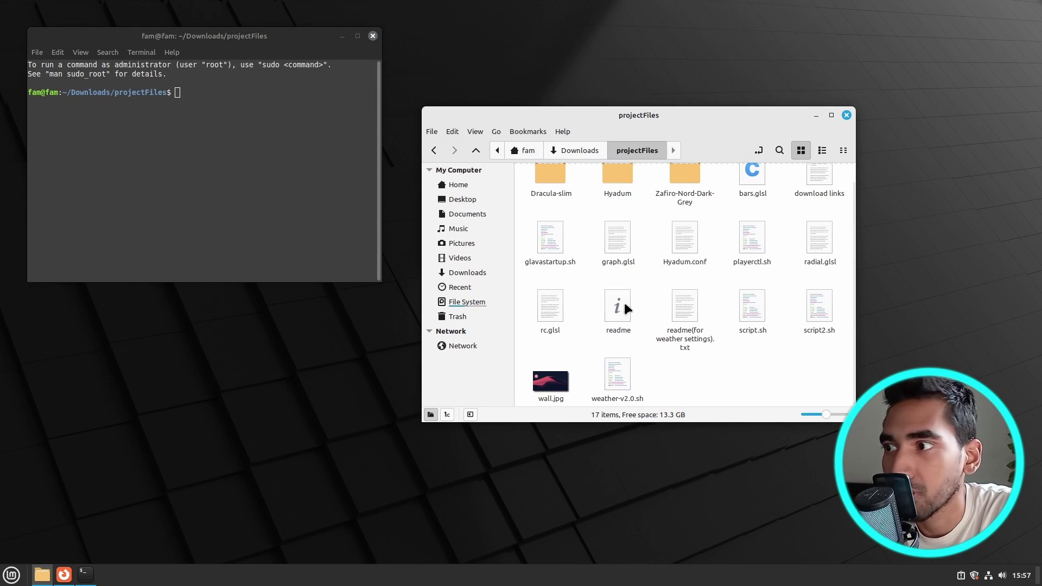
Check the permissions of script.sh for whether the file may be executed as a program
right_click(753, 315)
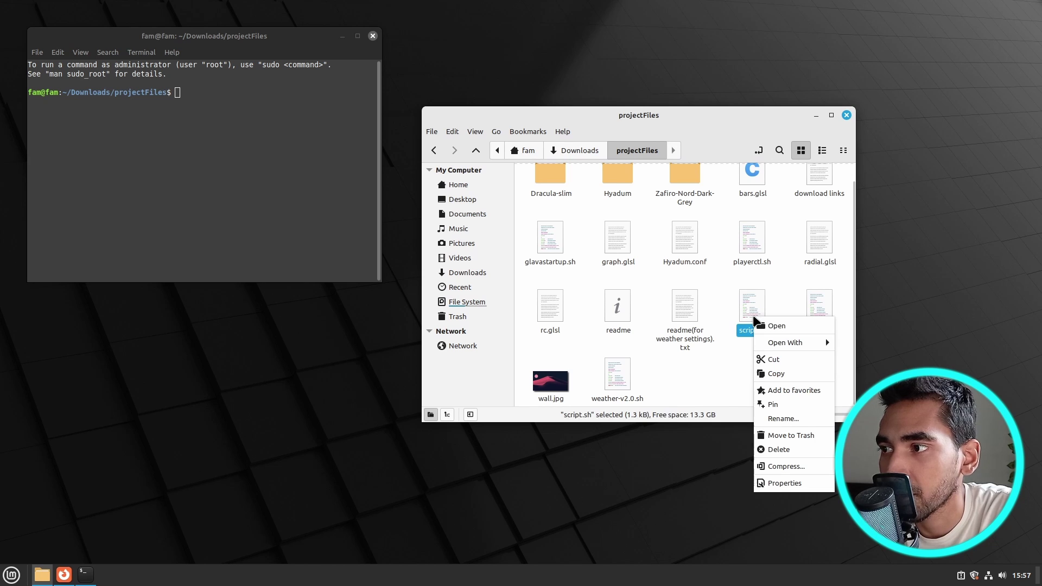
click(804, 486)
click(489, 158)
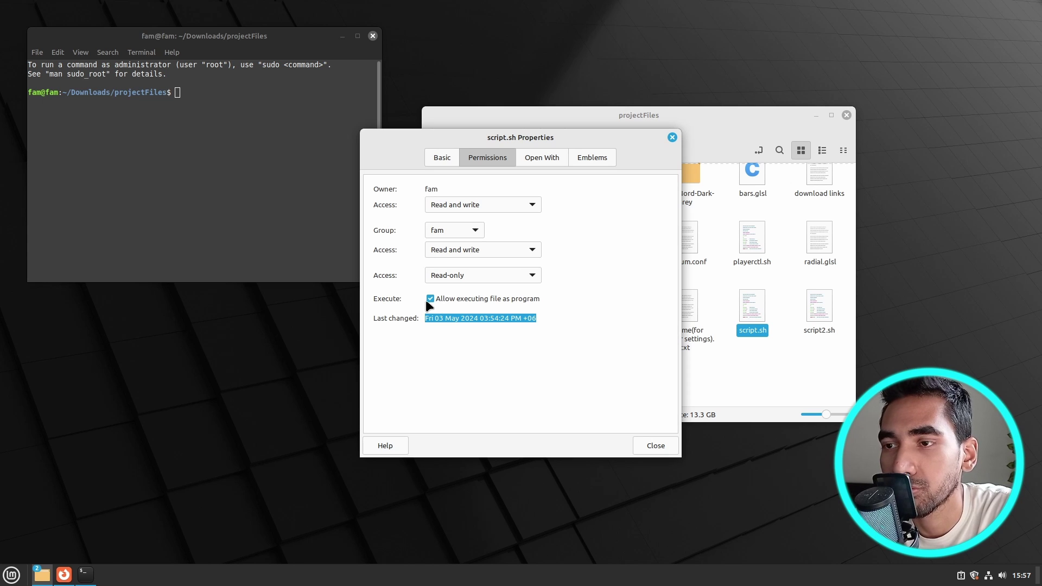
click(656, 445)
Check whether script2.sh is also allowed to execute as a program in its permissions
right_click(818, 315)
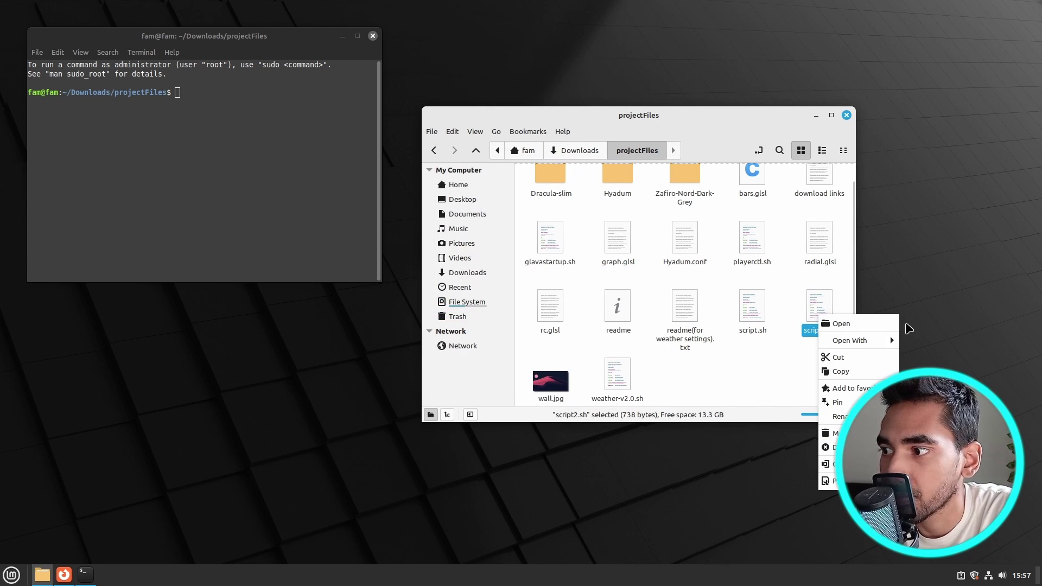
click(827, 481)
click(487, 158)
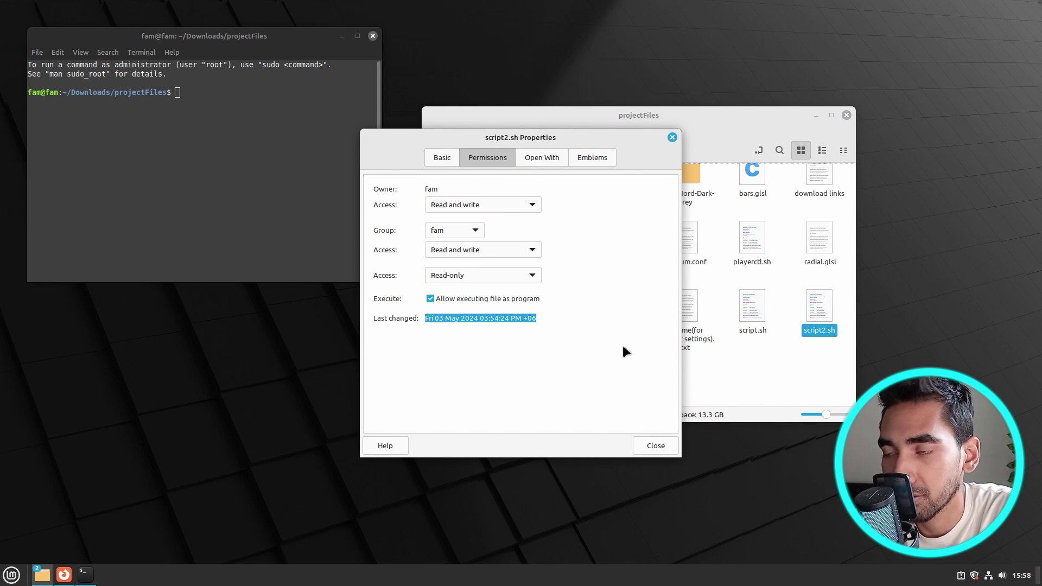
click(656, 446)
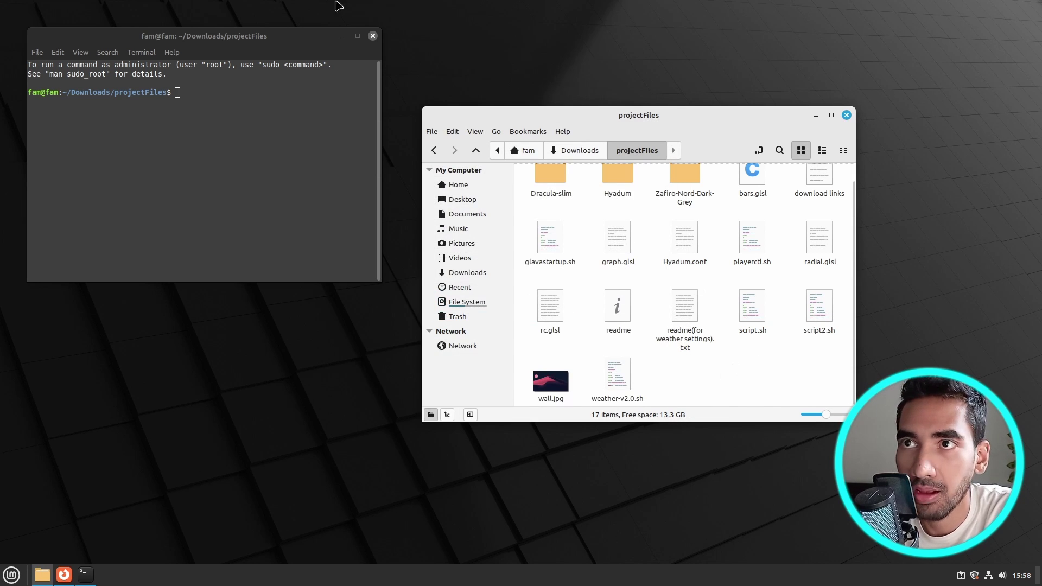
Bring the terminal in front of the file manager and clear its output
drag(307, 36, 434, 191)
right_click(736, 371)
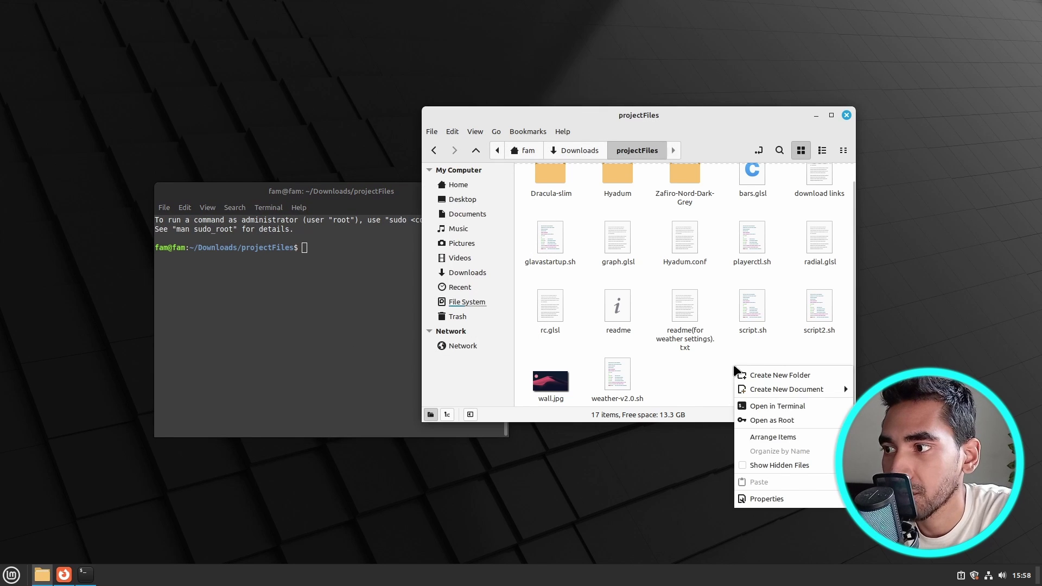
click(335, 345)
drag(378, 194, 487, 190)
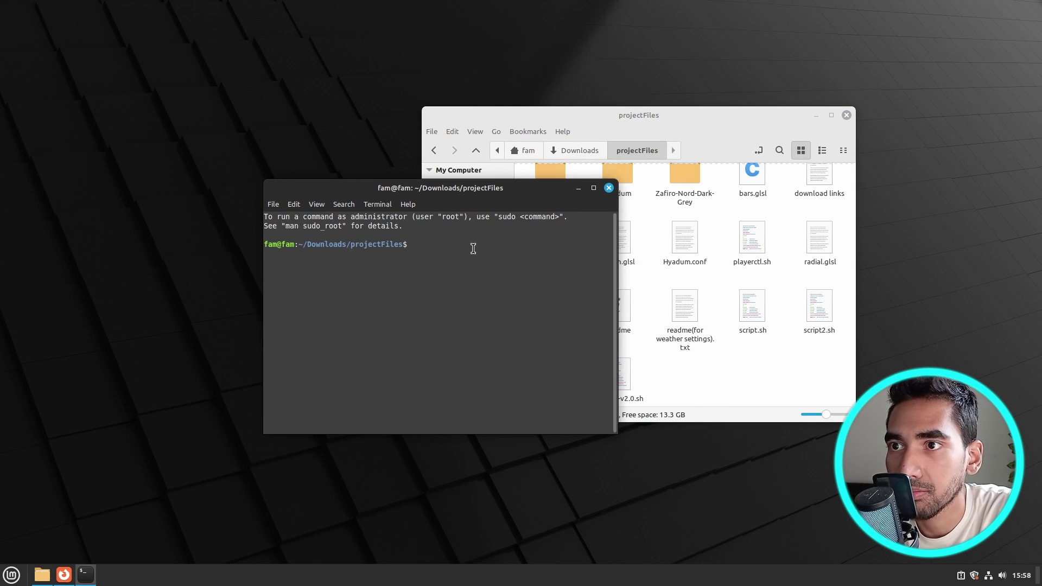
text(c)
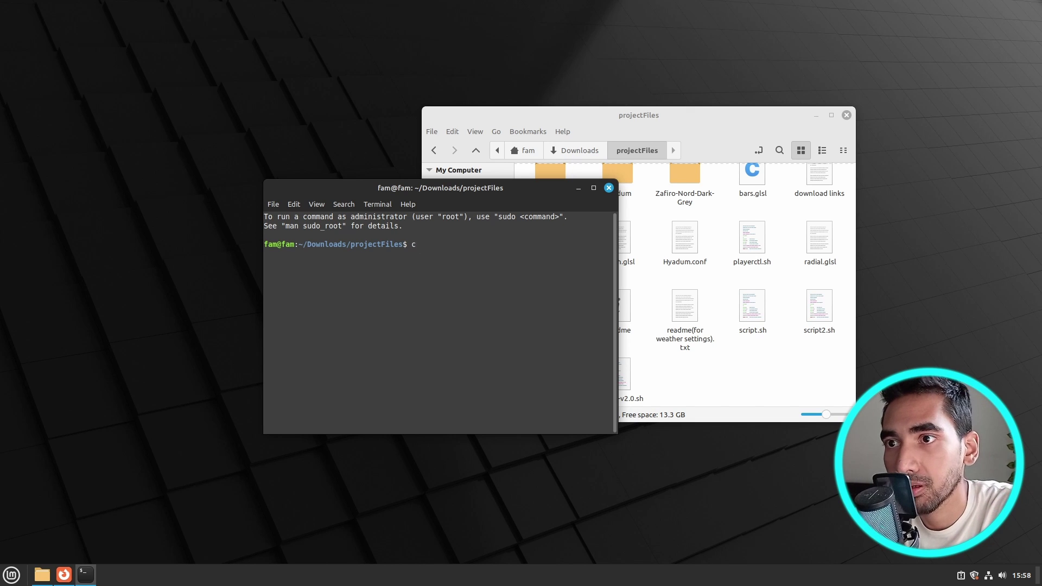
text(lear)
key(Return)
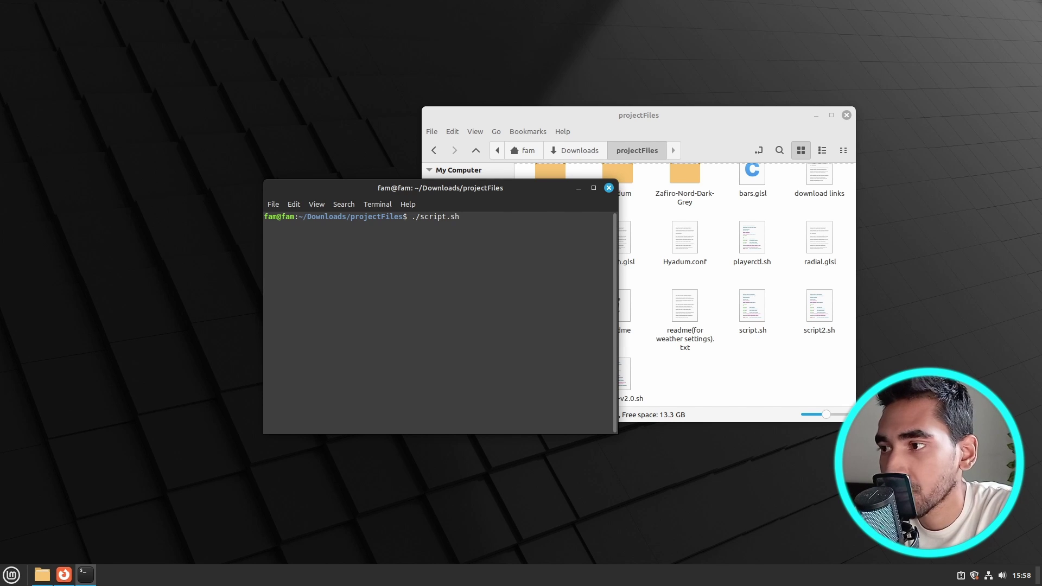
Run ./script.sh in the terminal, enter the sudo password and accept adding the PPA
key(Return)
text(***)
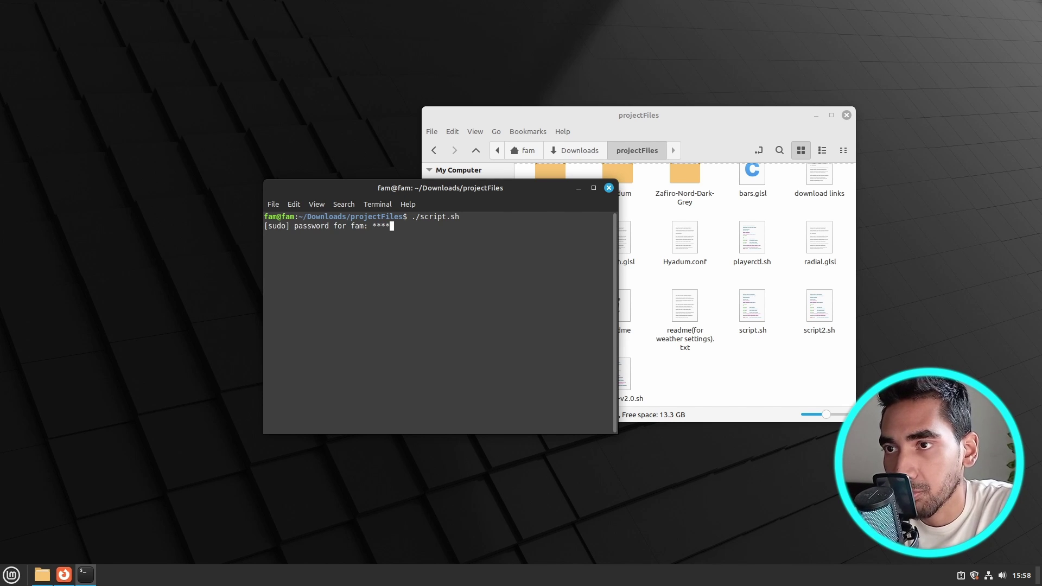
key(Return)
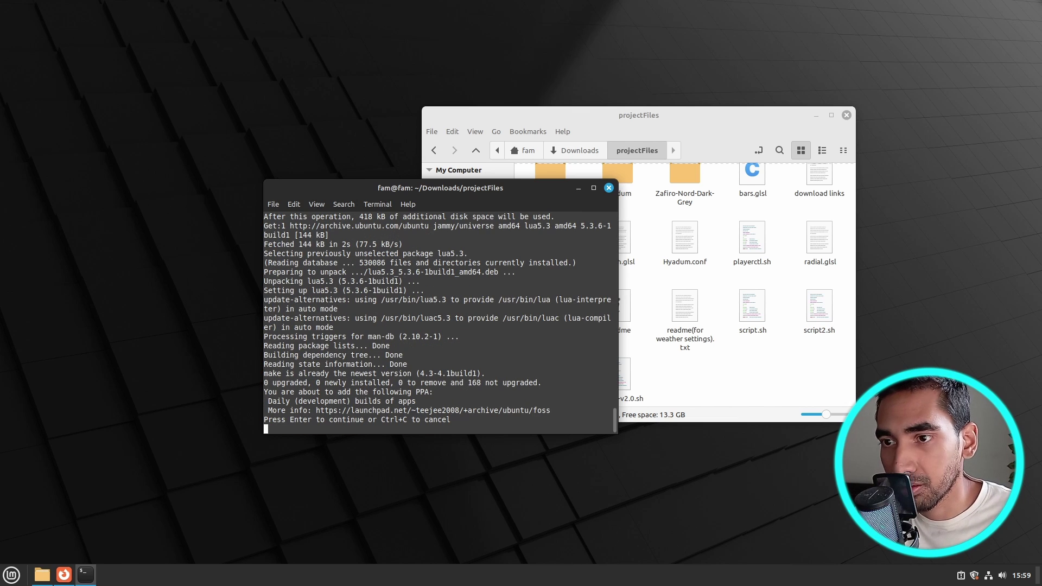
key(Return)
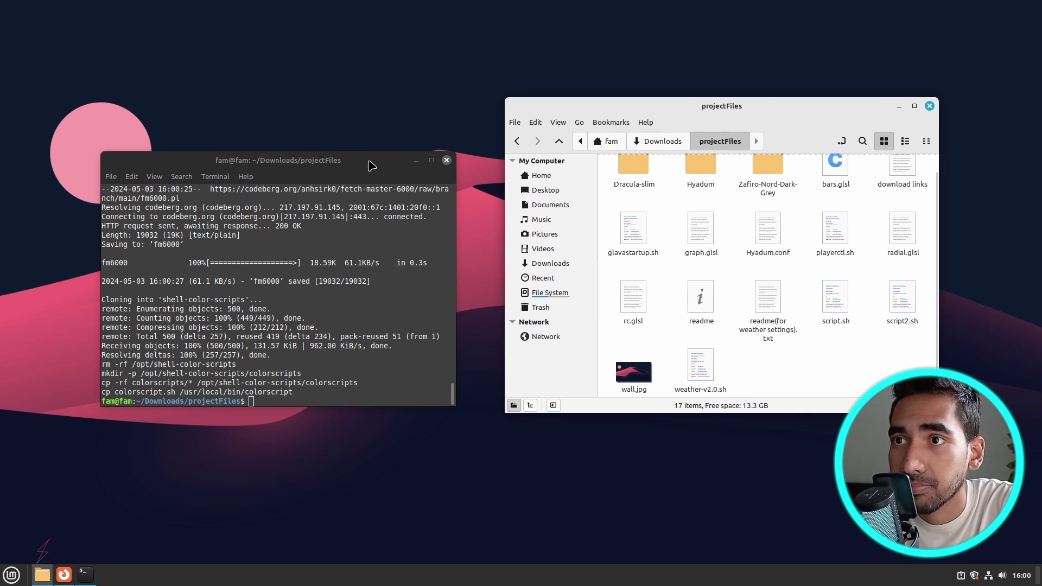
Clear the terminal output and run ./script2.sh from the projectFiles folder
drag(365, 163, 392, 222)
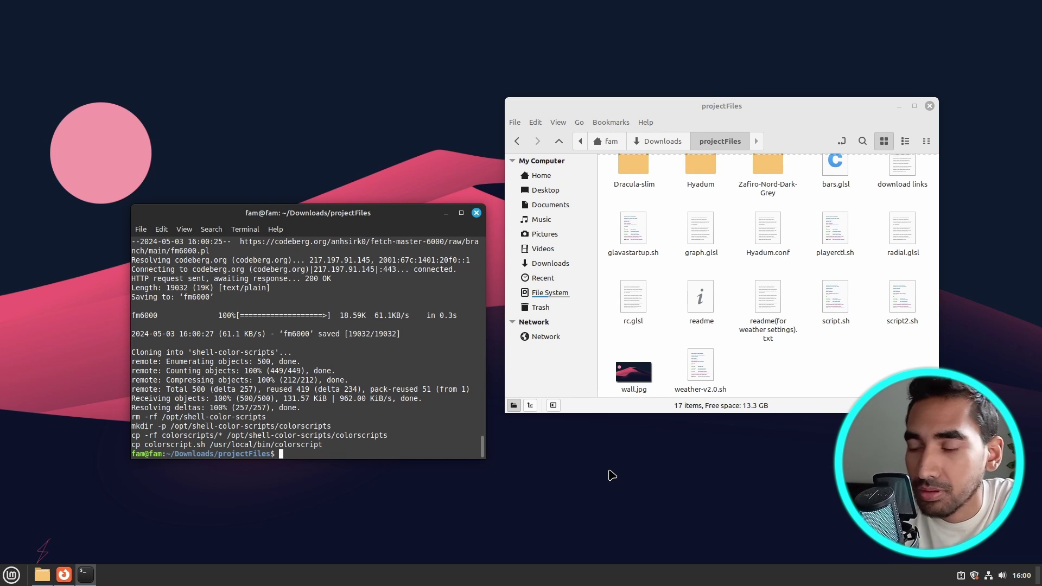
text(clear)
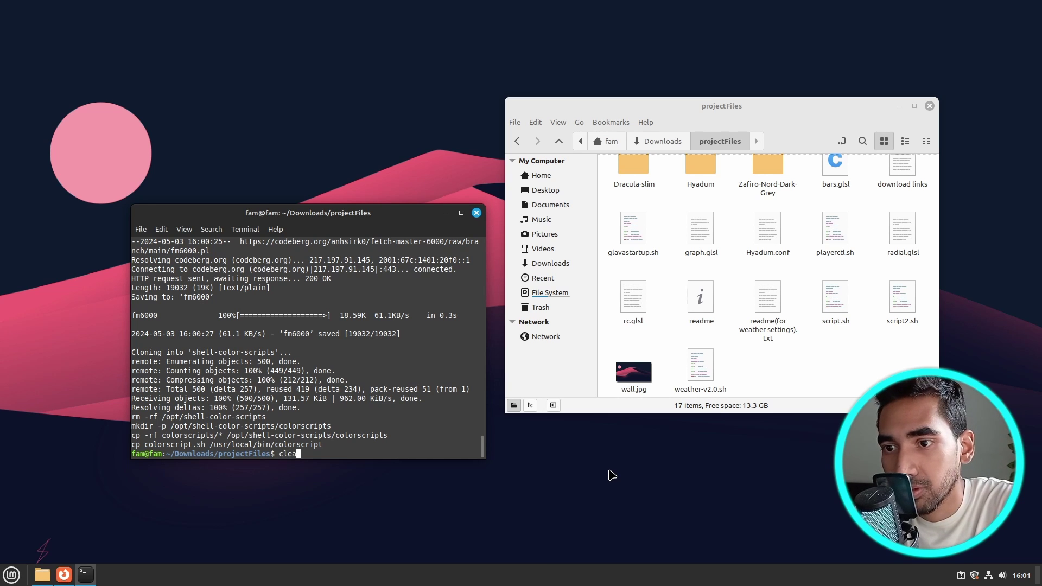
key(Return)
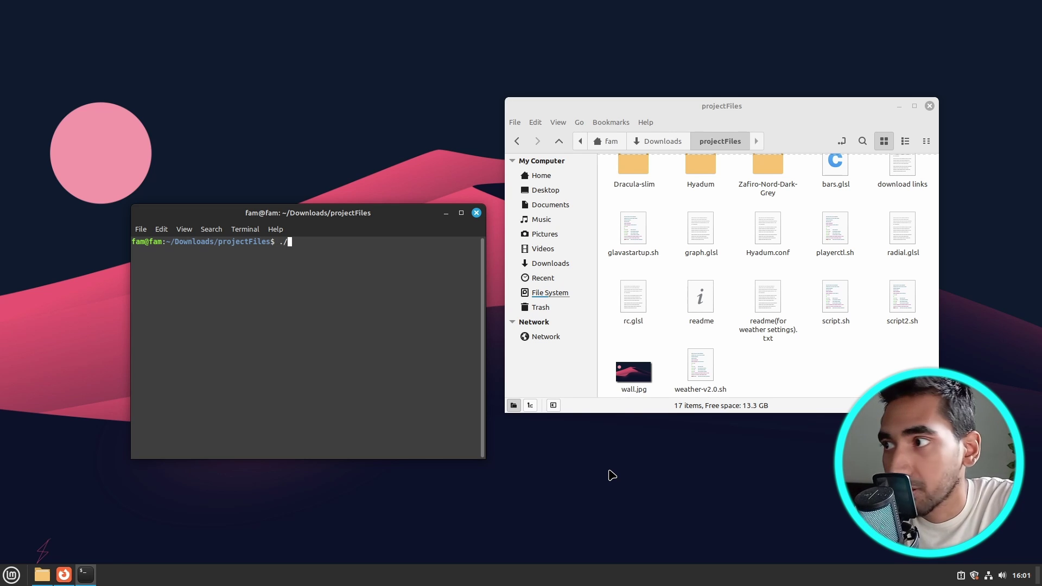
text(./script)
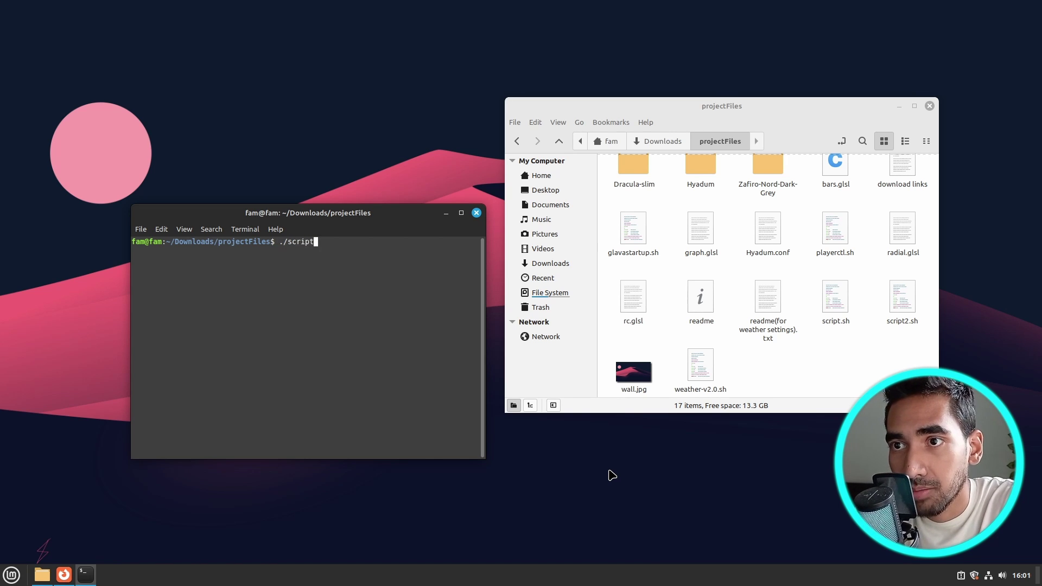
text(2.)
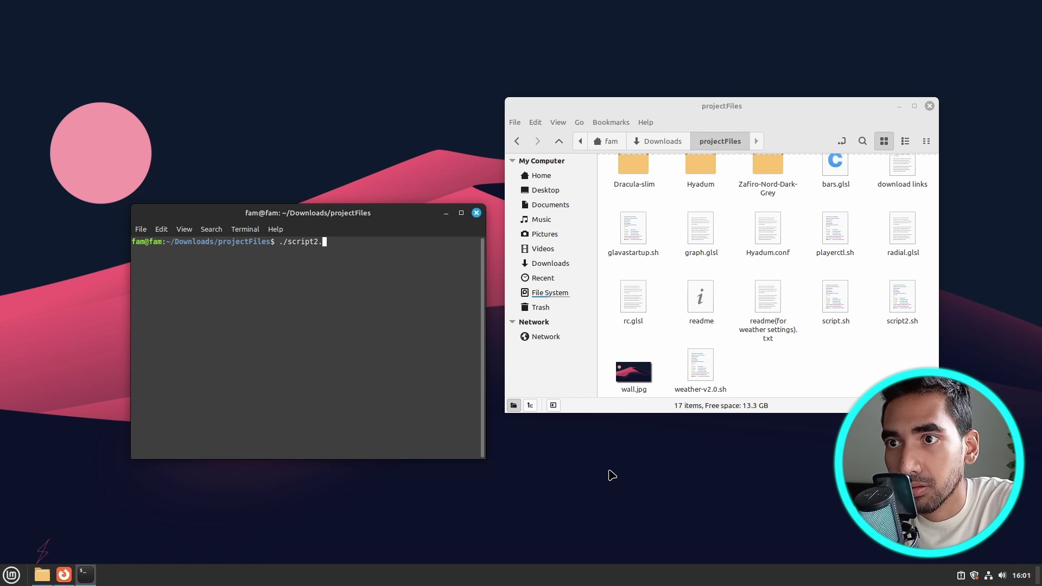
text(sh)
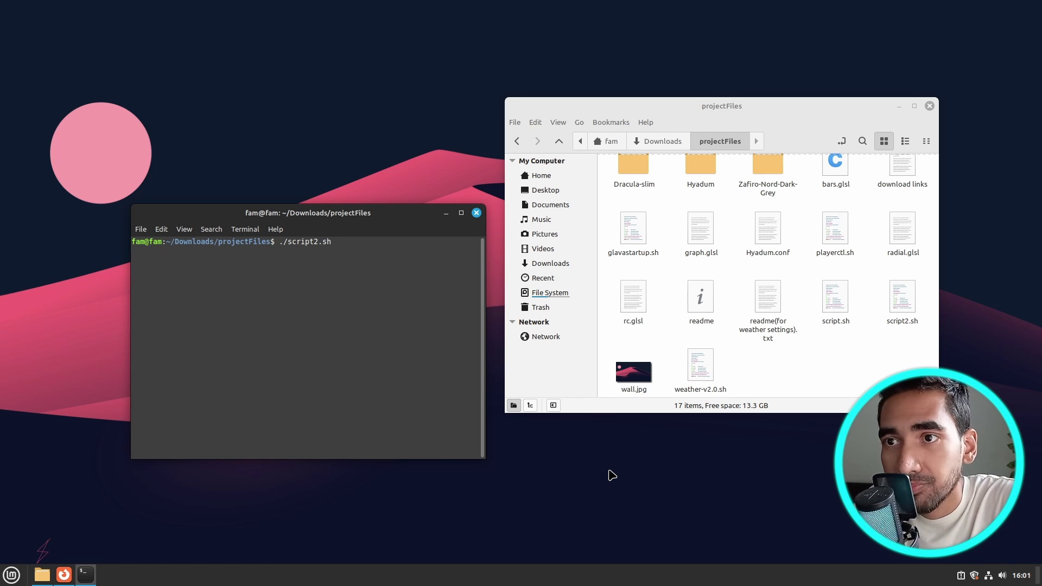
key(Return)
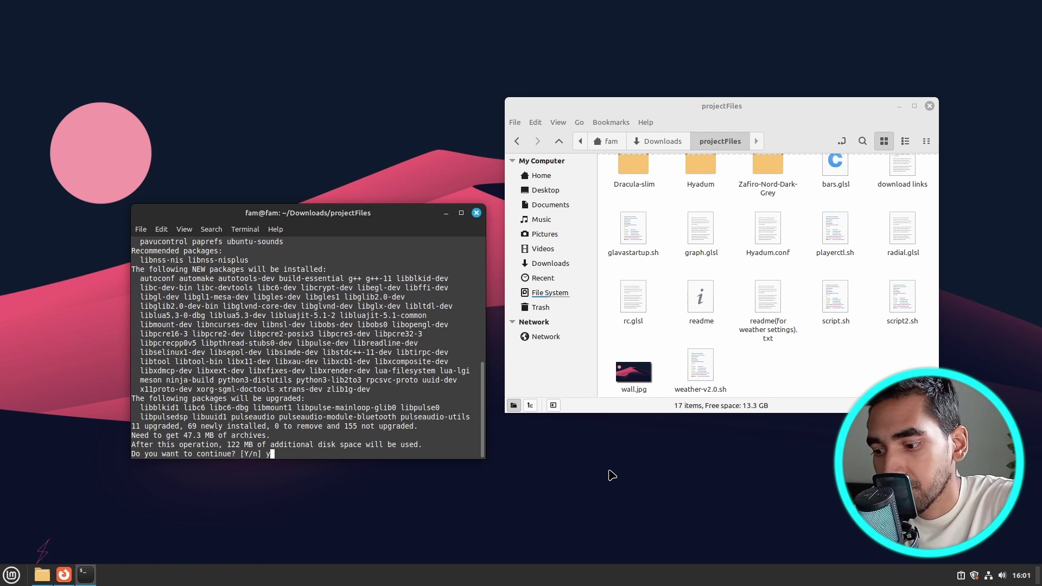
Accept the package installation requested by script2.sh, and clear and close the terminal once the script finishes
text(y)
key(Return)
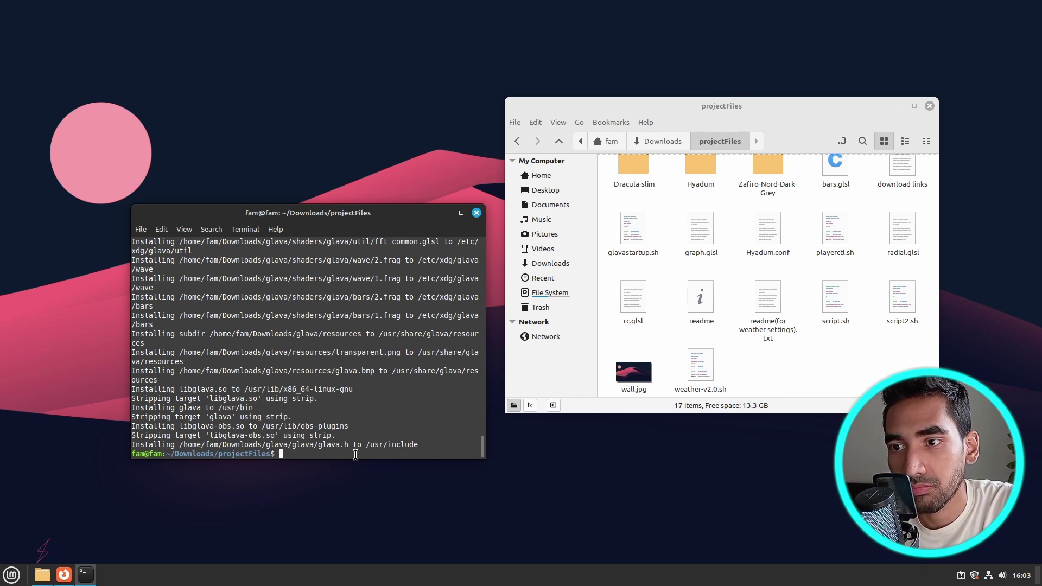
text(clear)
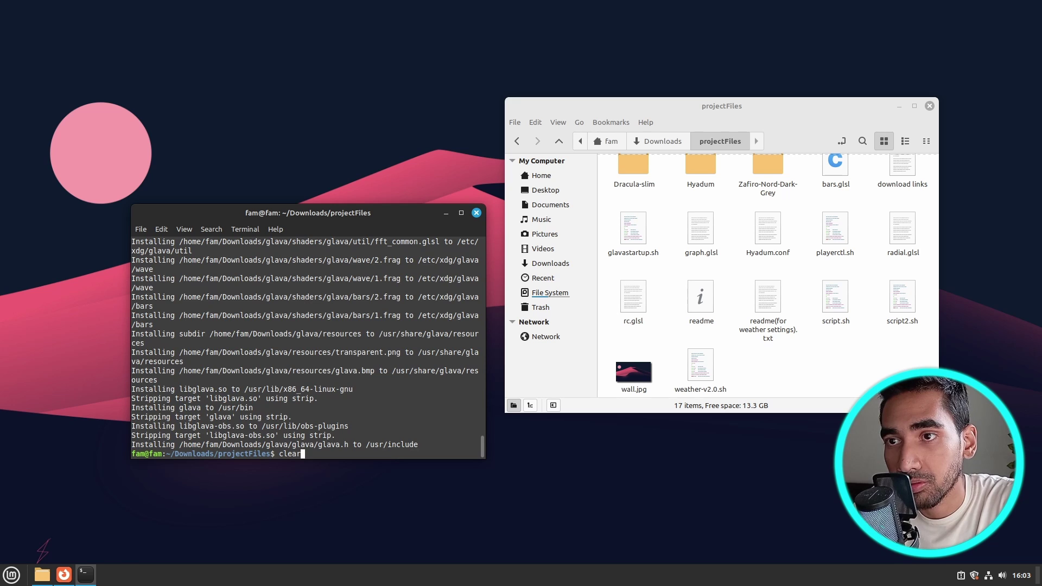
key(Return)
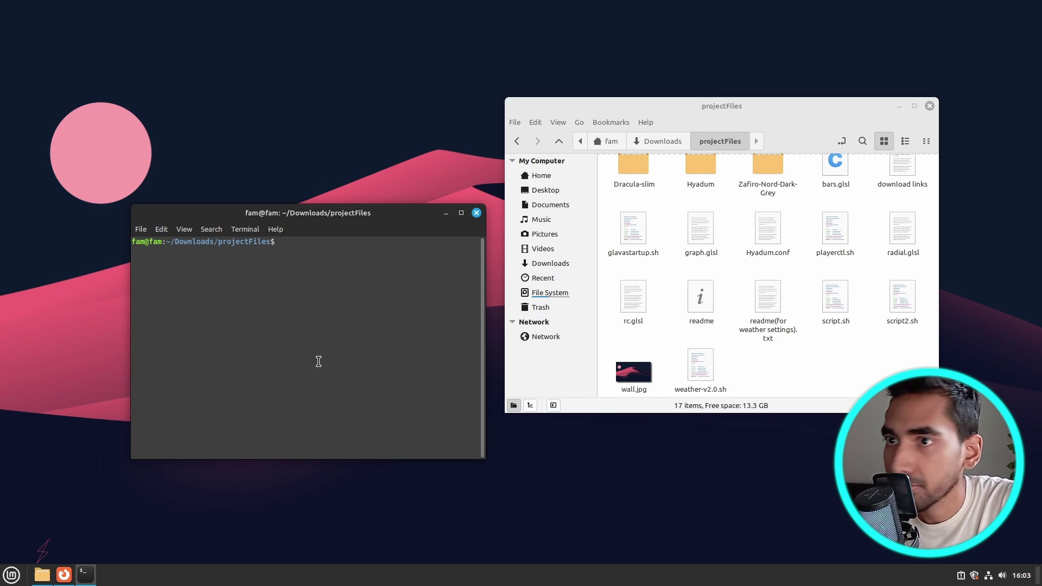
click(477, 213)
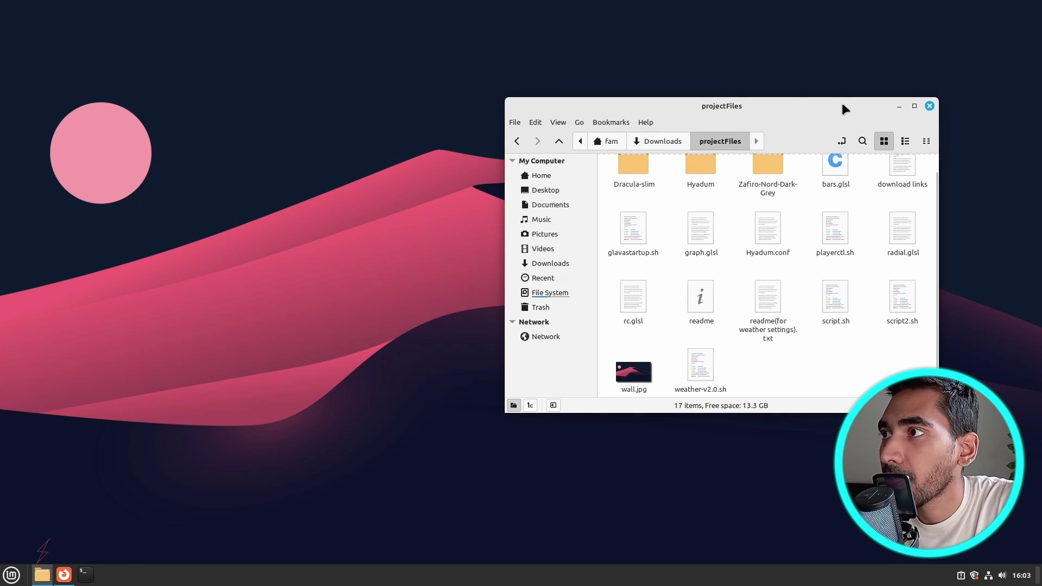
Look over the contents of the projectFiles folder and close its window
drag(842, 102, 715, 98)
scroll(698, 361, up, 1)
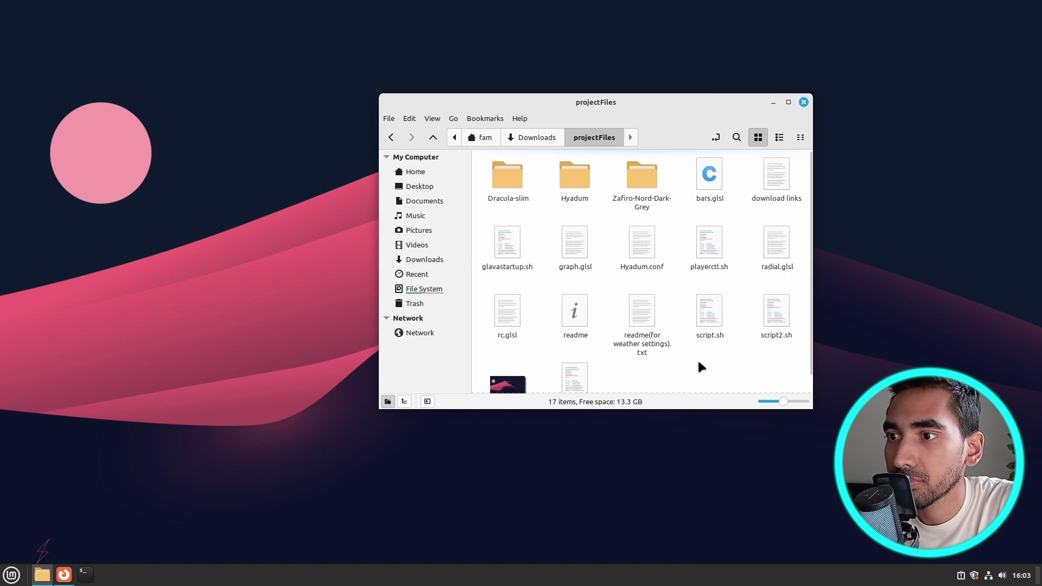
scroll(698, 361, down, 1)
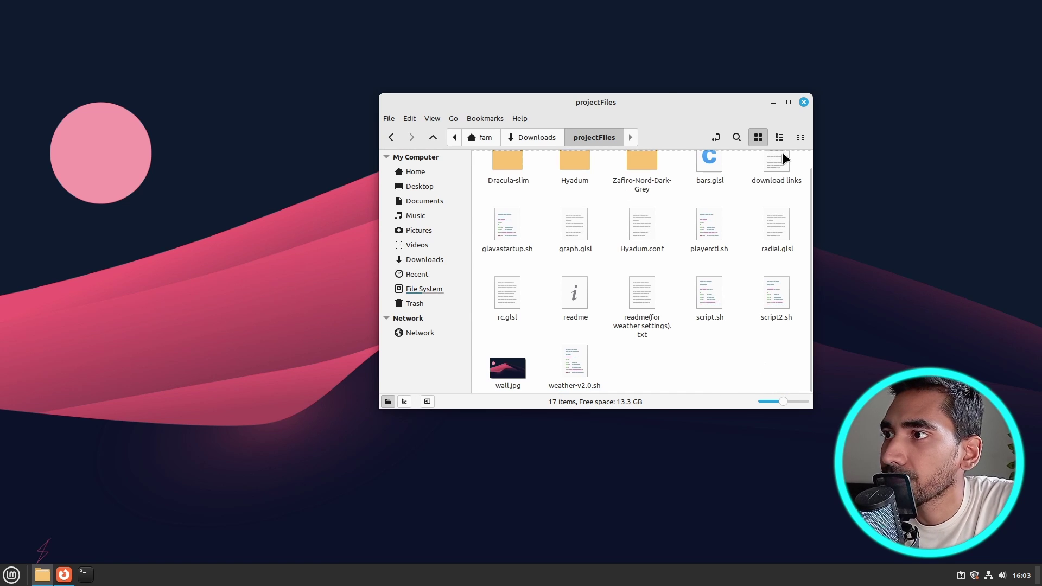
click(804, 102)
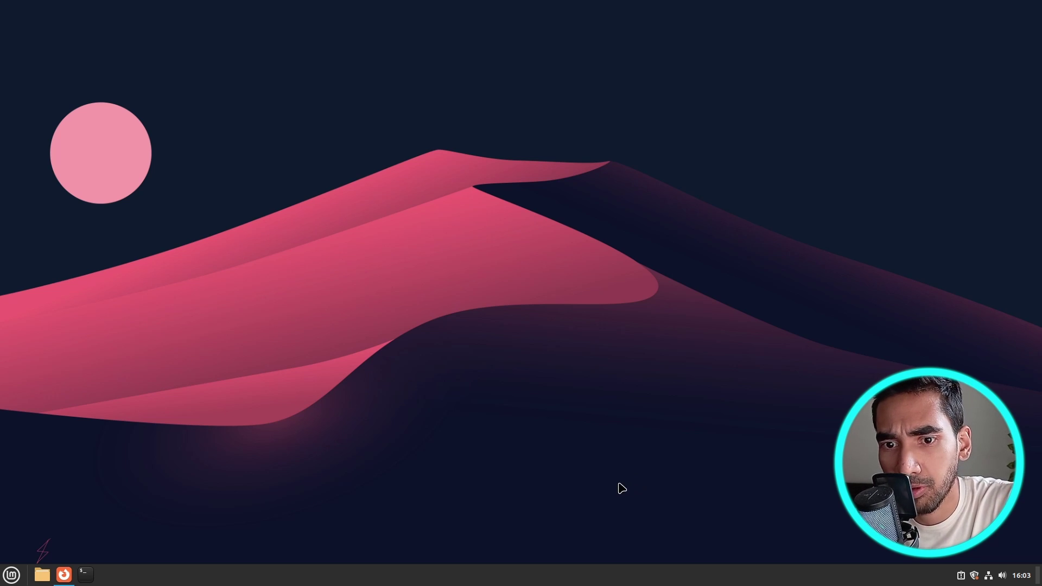
Move the group of pinned app launchers to the panel's center zone in panel edit mode, and turn edit mode off
right_click(687, 575)
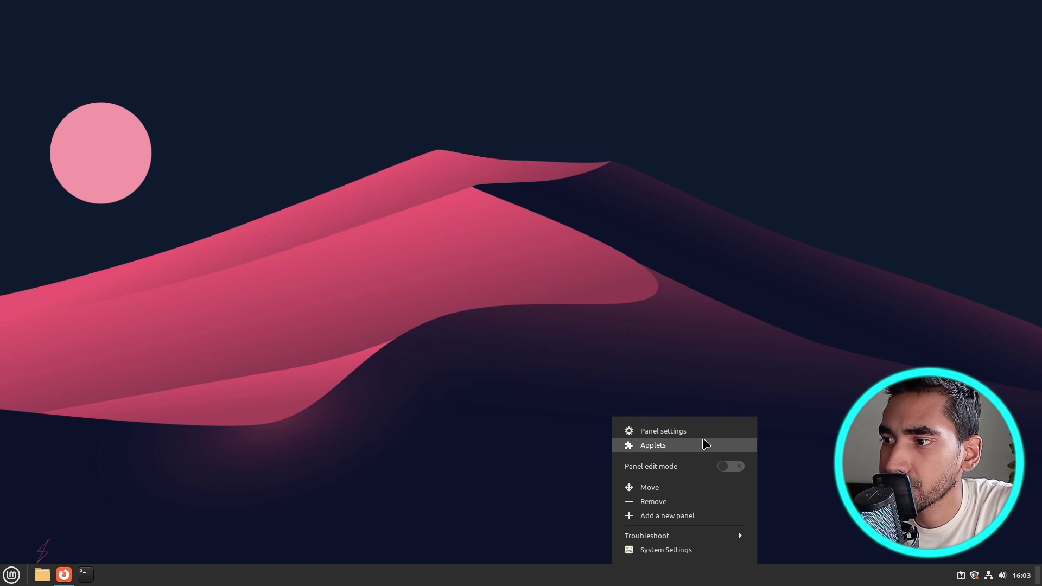
click(730, 468)
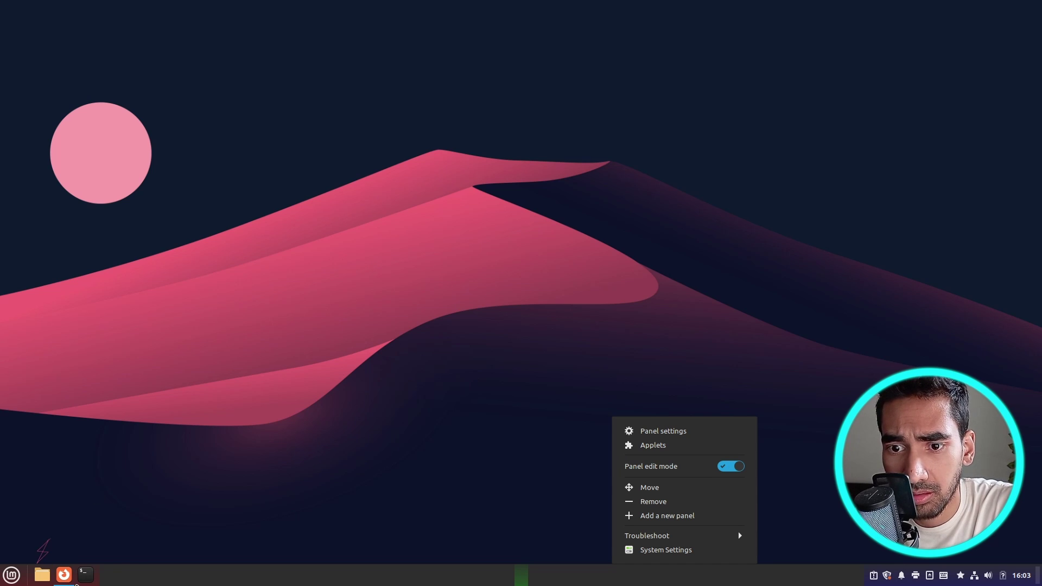
drag(76, 584, 521, 579)
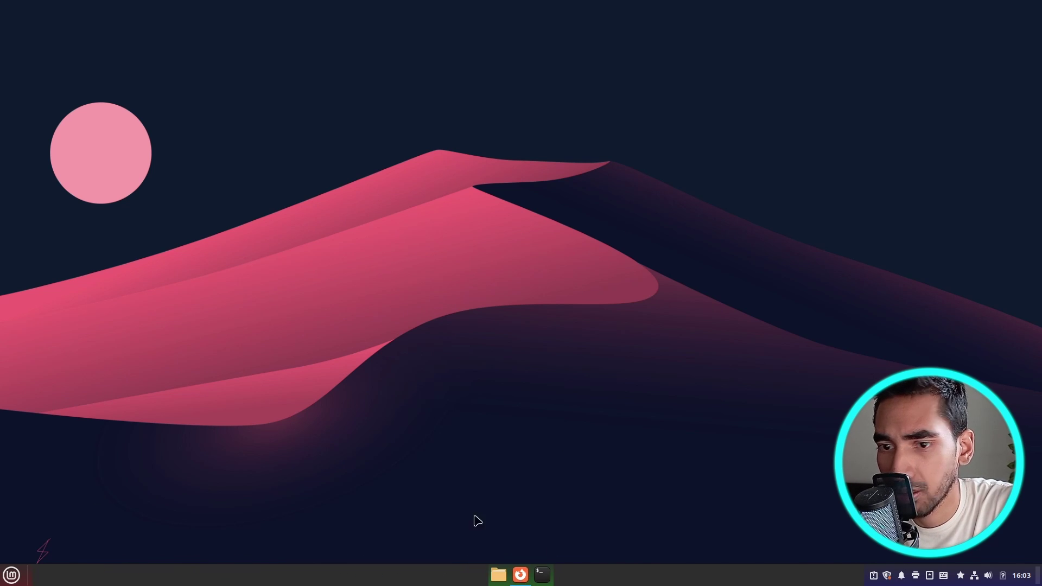
right_click(730, 583)
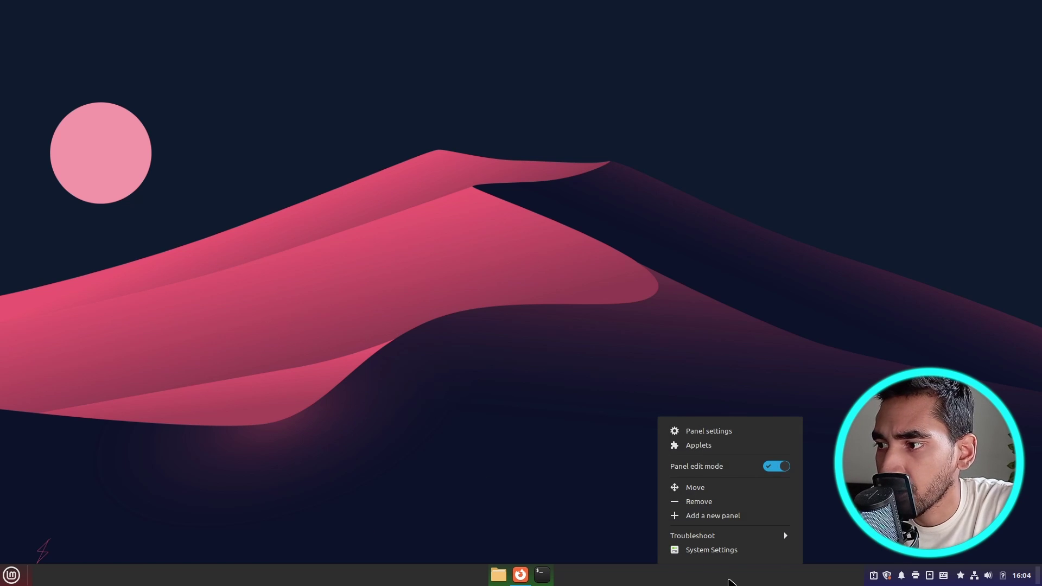
click(782, 468)
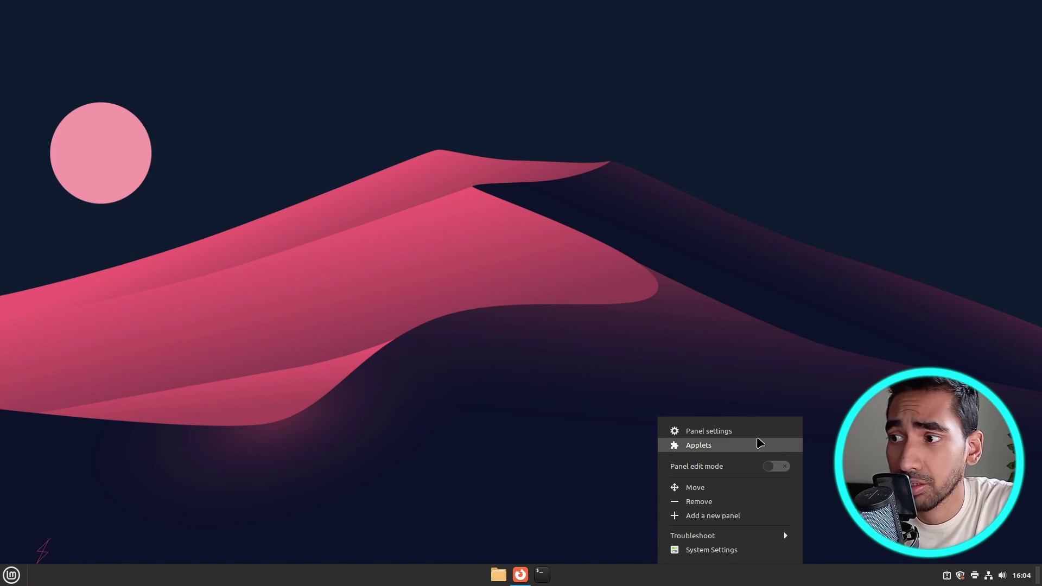
Set the panel height to 33 in the panel settings and close them
click(739, 431)
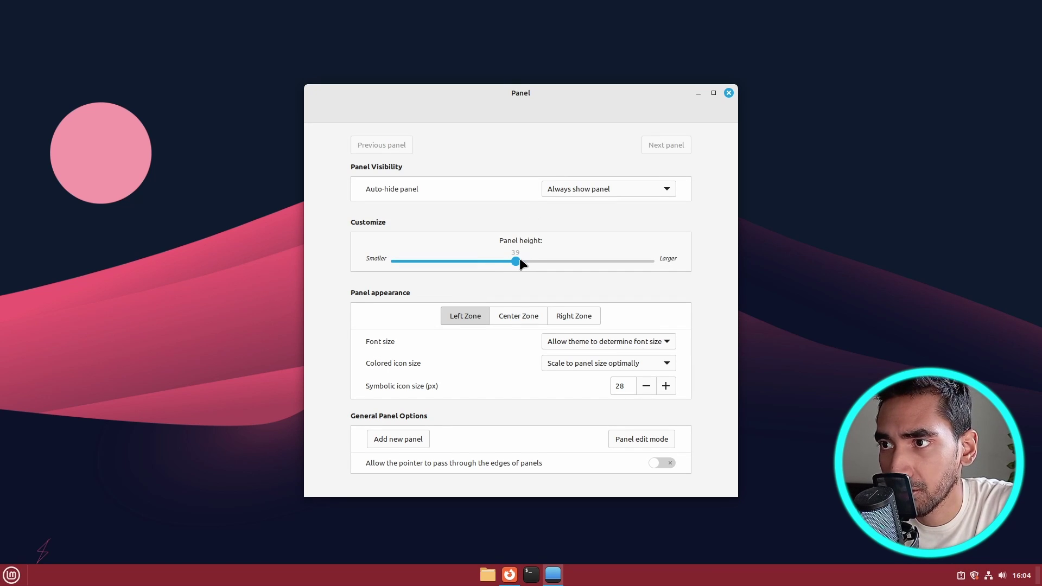
drag(516, 260, 508, 262)
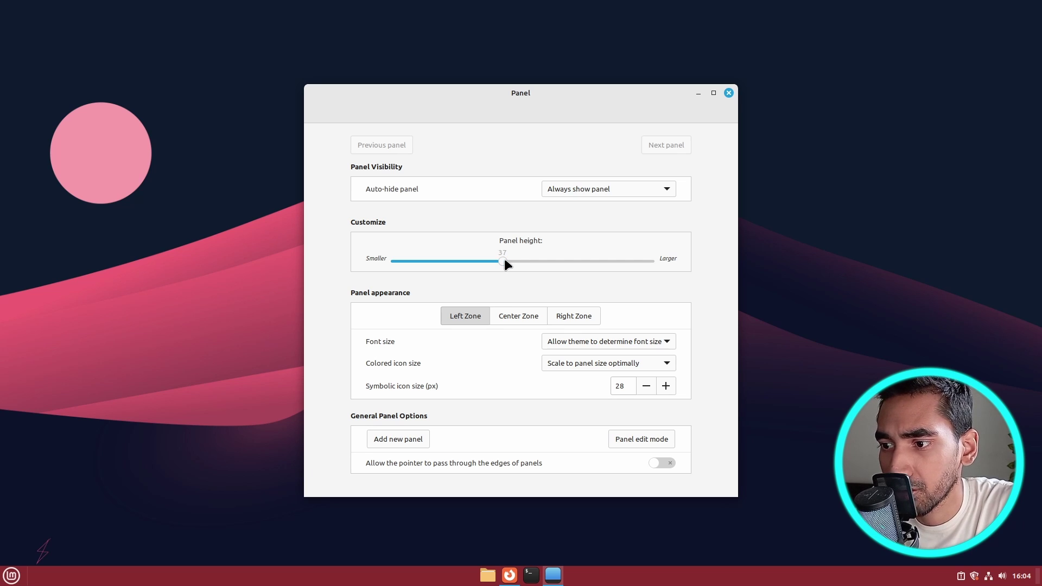
drag(503, 265, 499, 264)
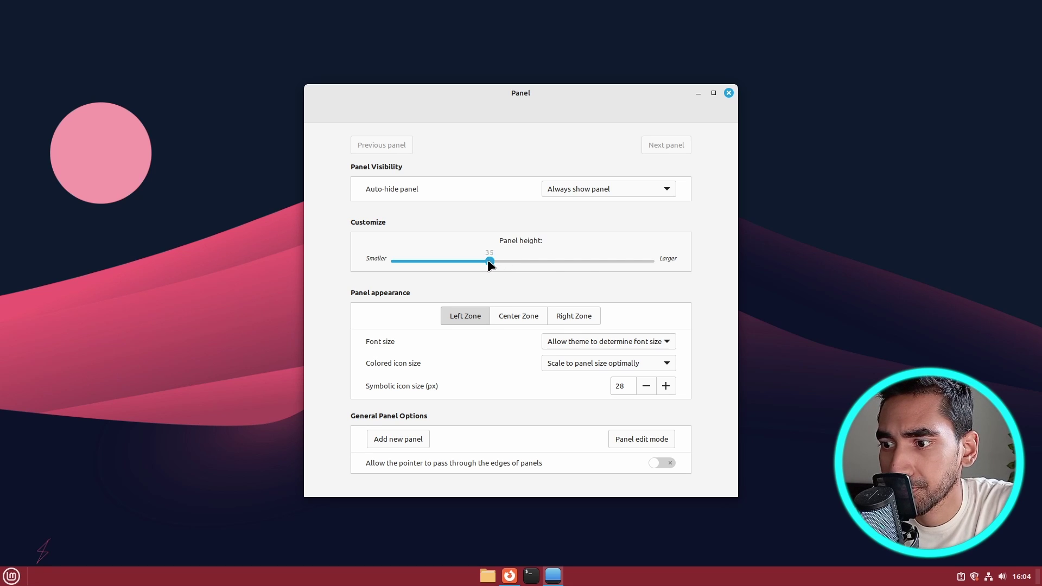
scroll(488, 261, down, 1)
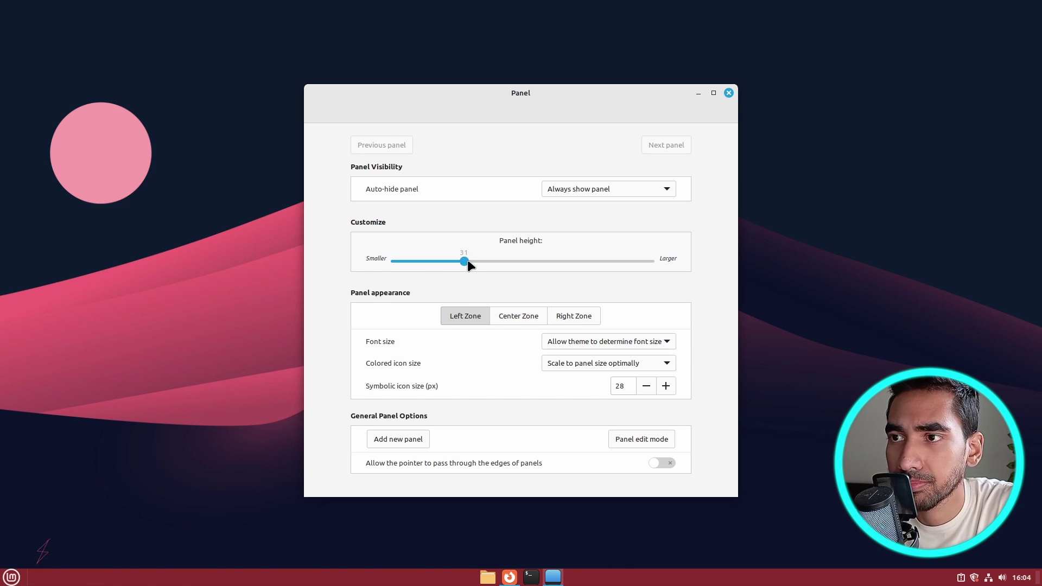
drag(468, 260, 478, 261)
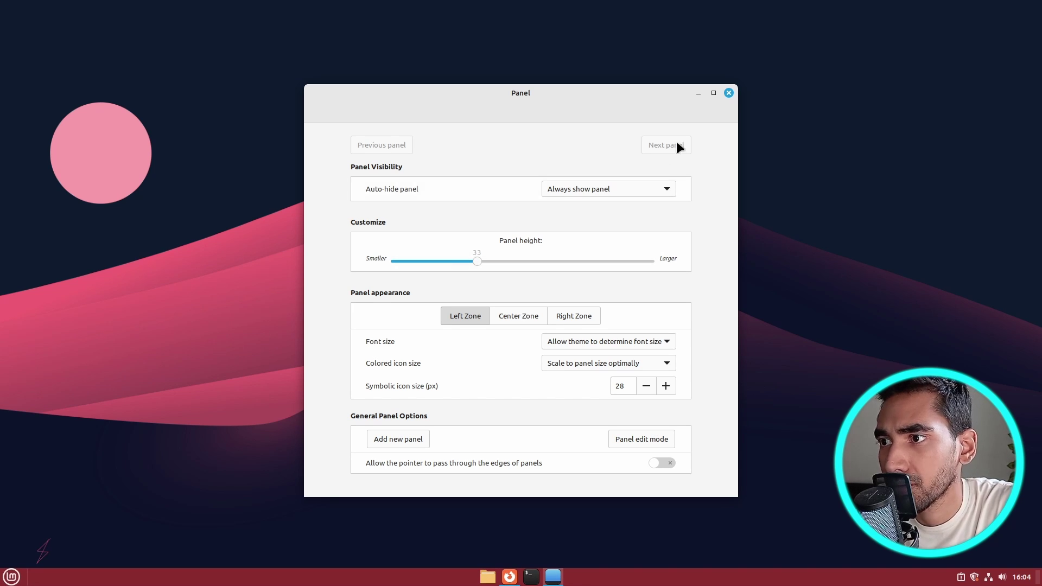
click(729, 93)
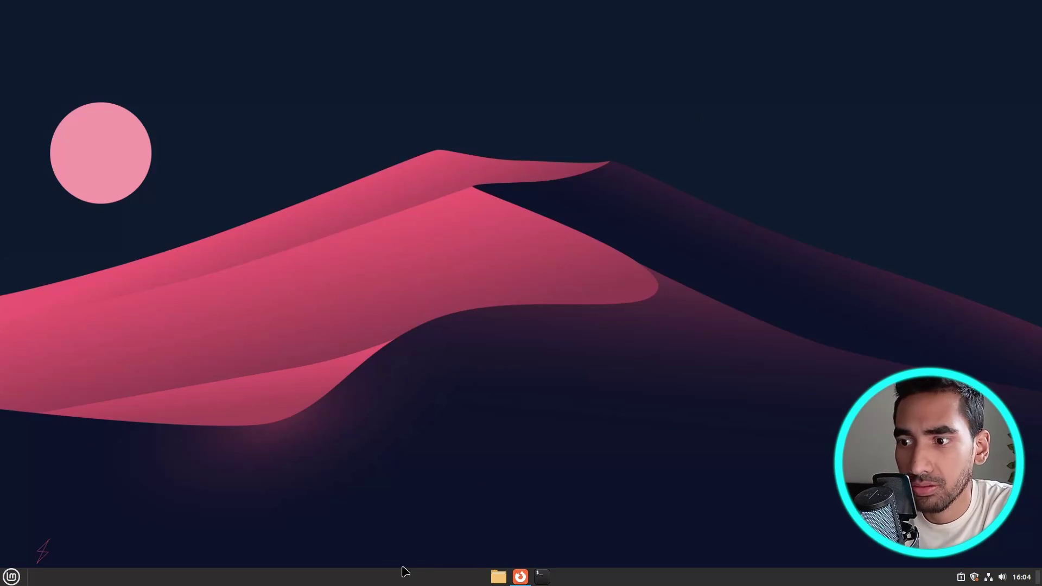
Find the Extensions settings in the applications and download the Transparent panels extension
click(12, 578)
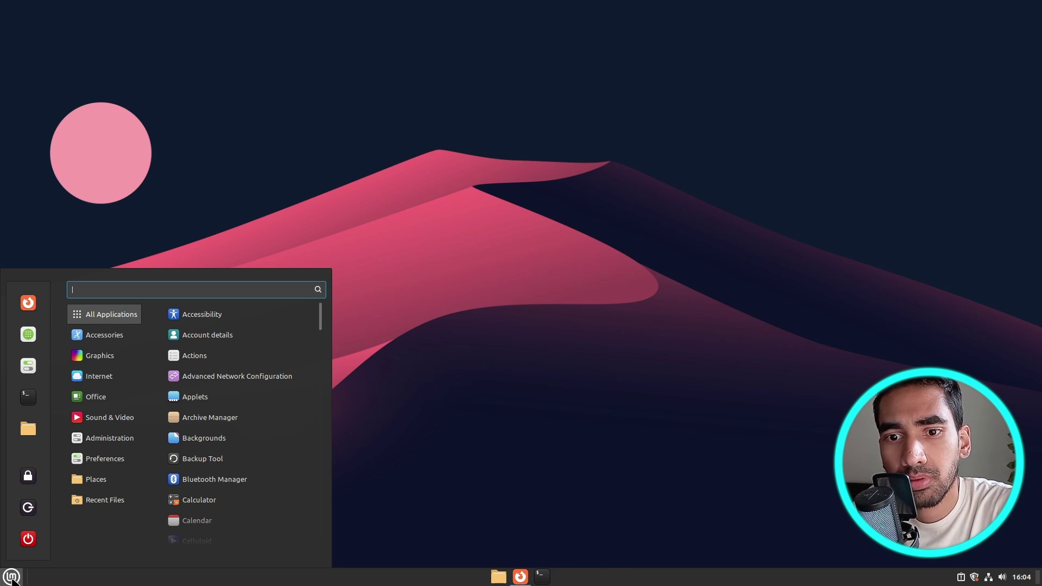
text(ex)
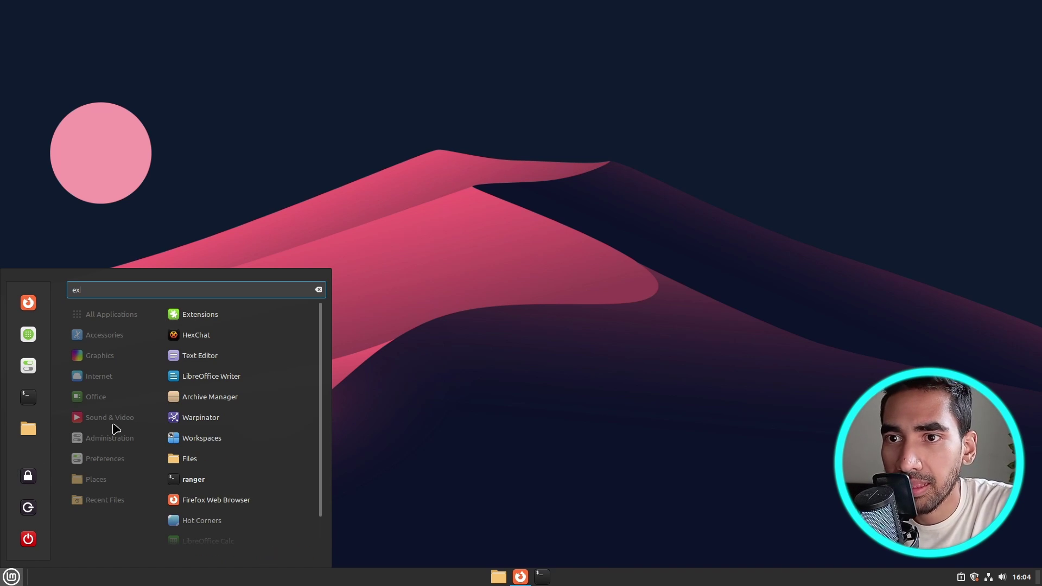
click(227, 325)
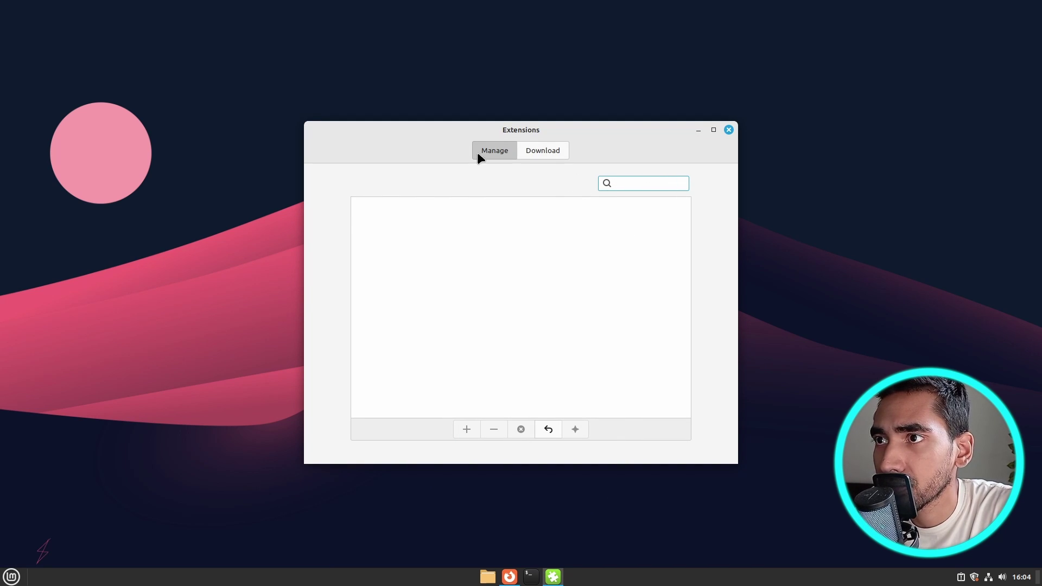
click(553, 151)
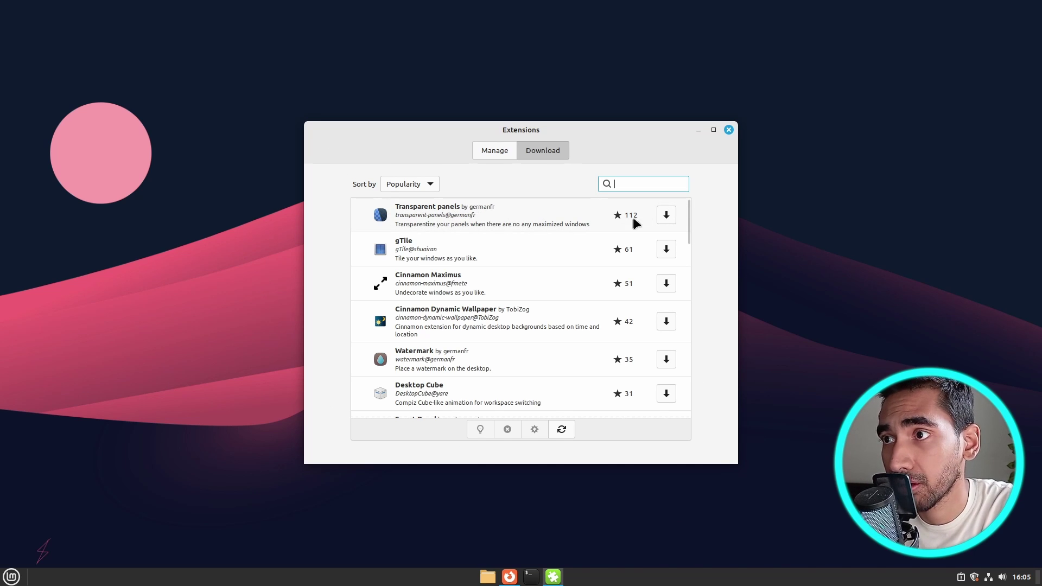
click(666, 215)
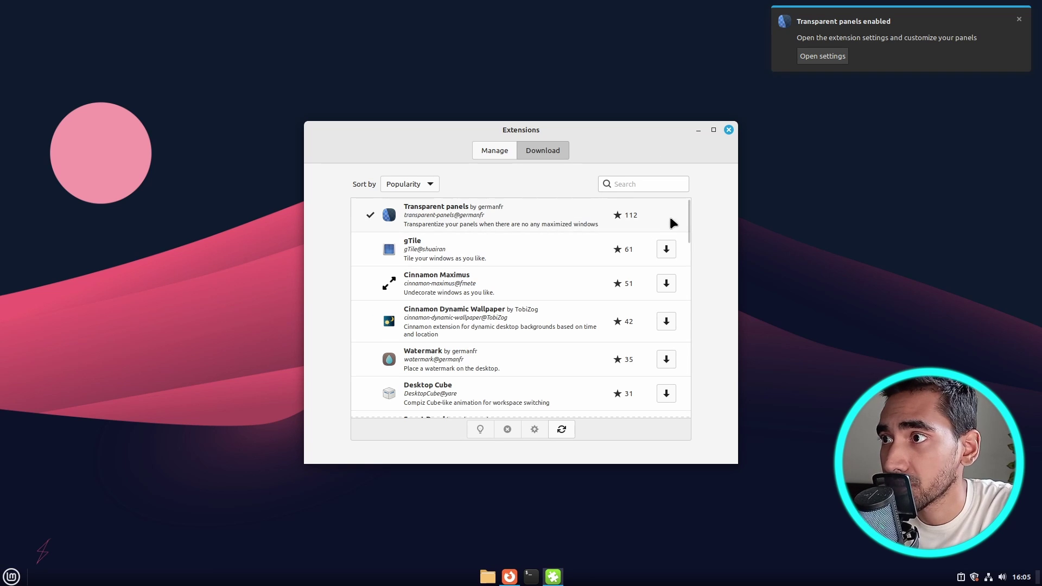
Enable the installed Transparent panels extension and close the Extensions window
click(500, 151)
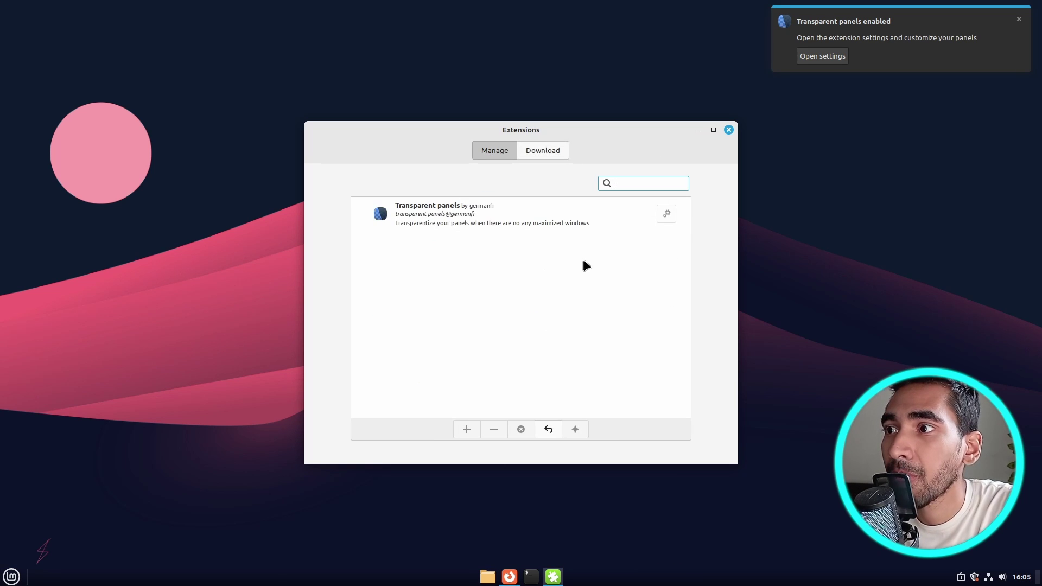
click(537, 218)
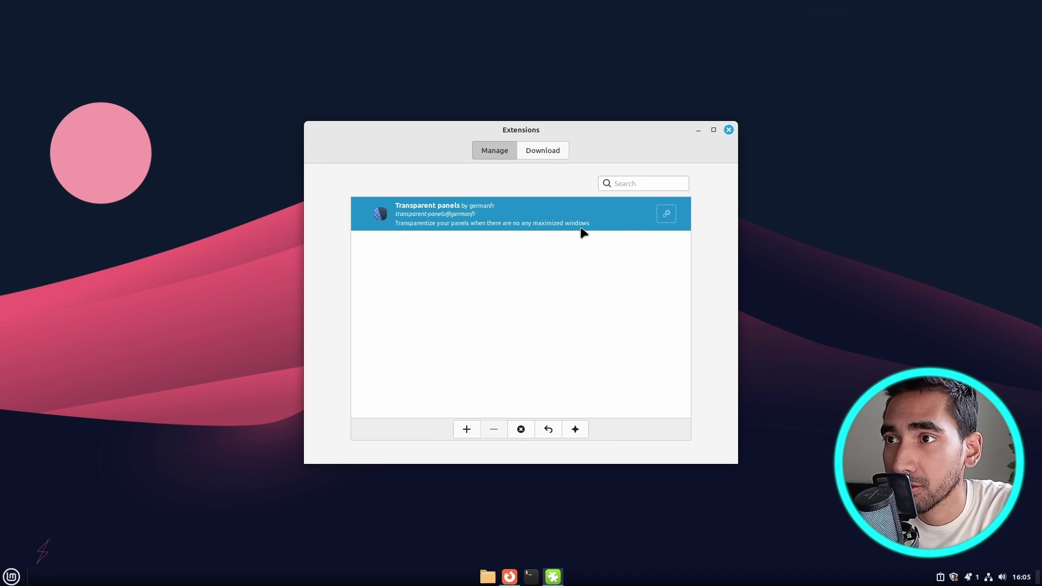
click(467, 430)
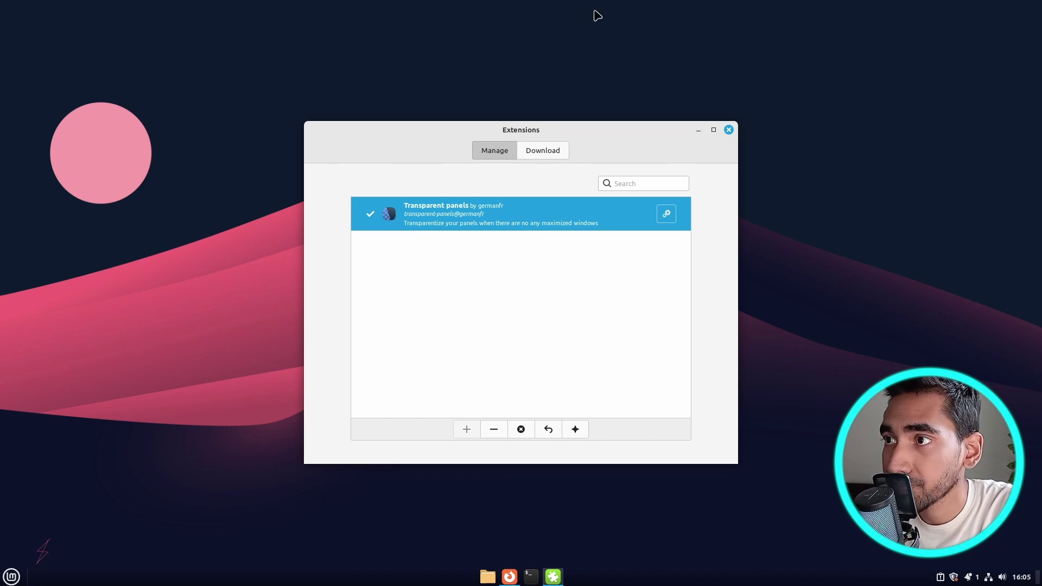
click(729, 130)
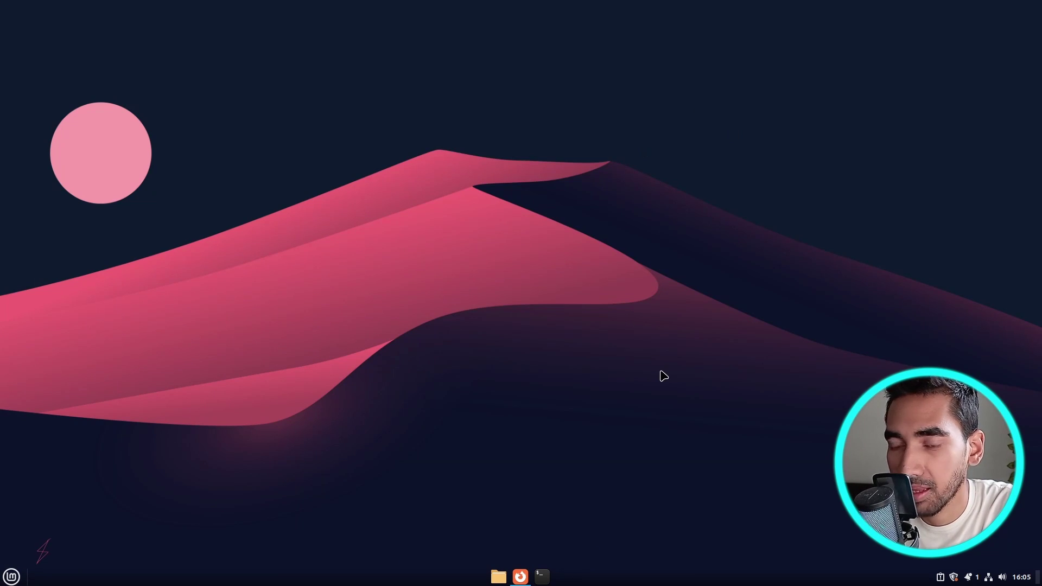
Open the advanced Themes settings and set the Applications theme to Dracula-slim
click(12, 576)
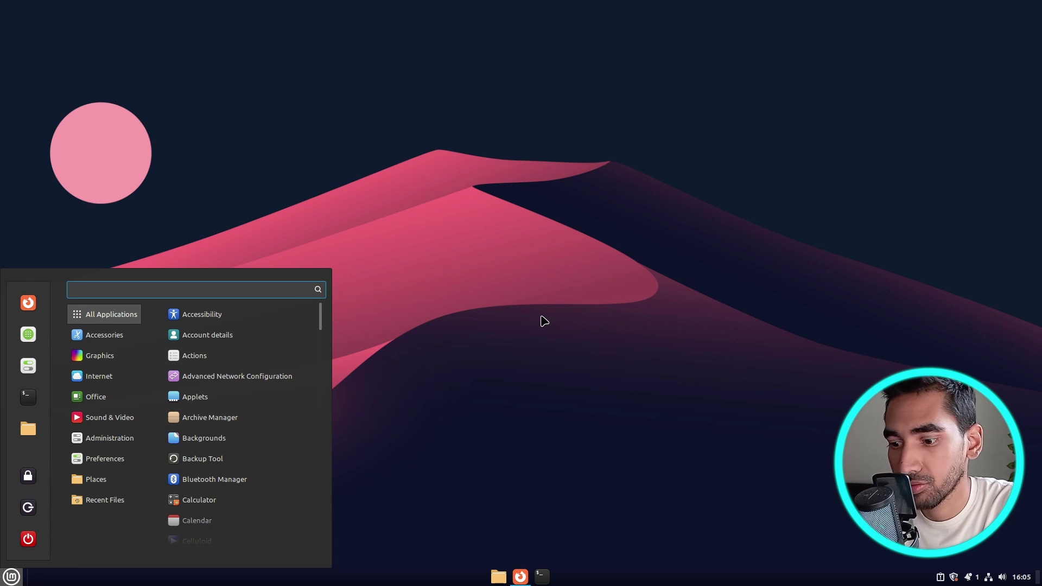
text(theme)
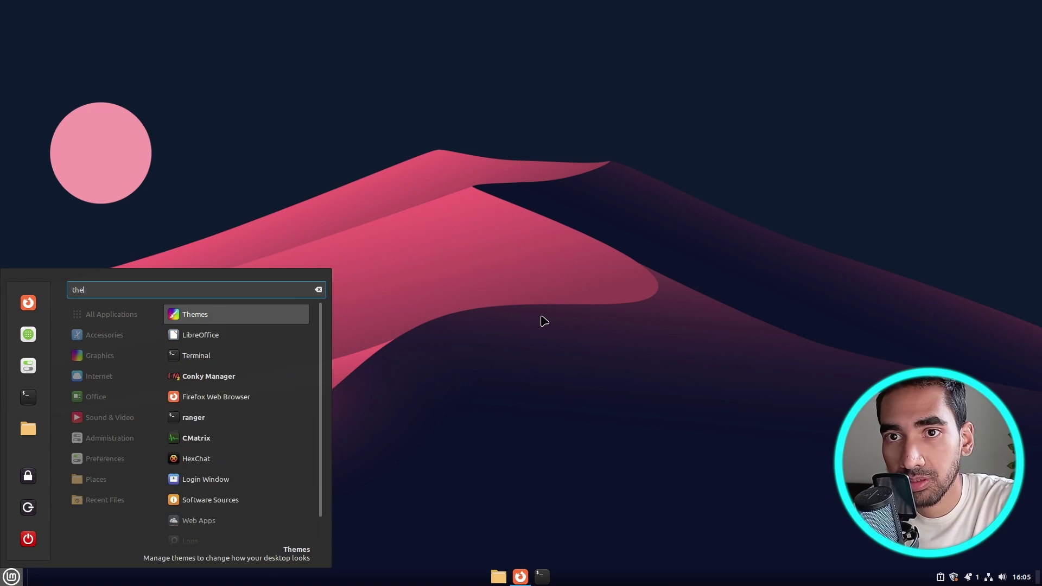
click(218, 322)
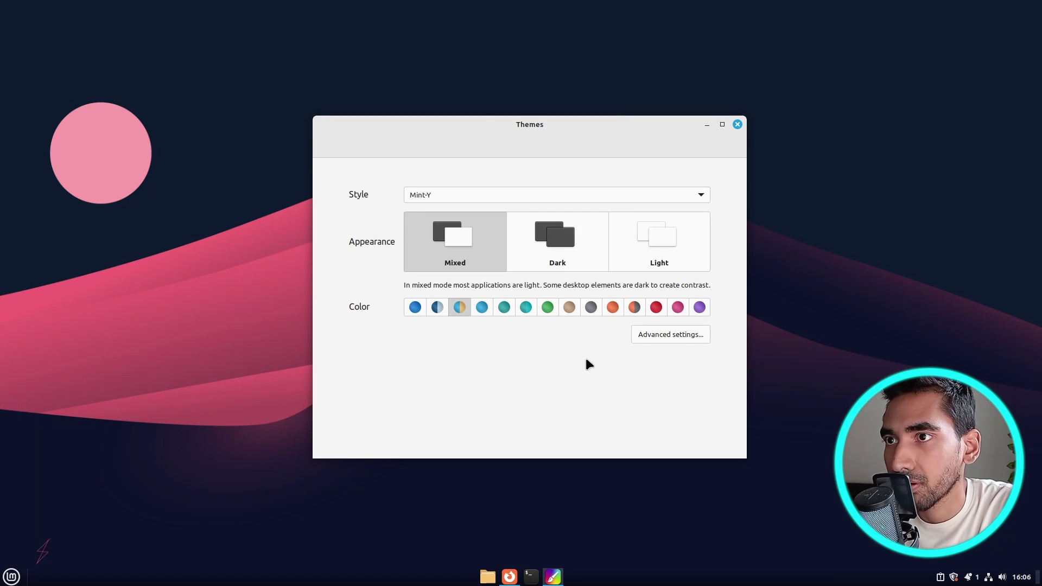
click(684, 340)
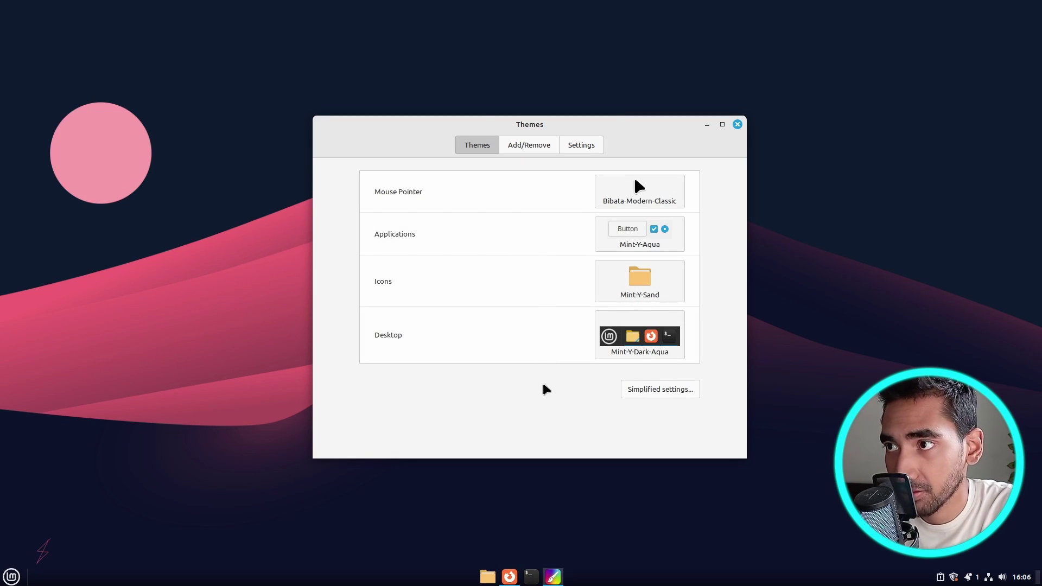
click(661, 233)
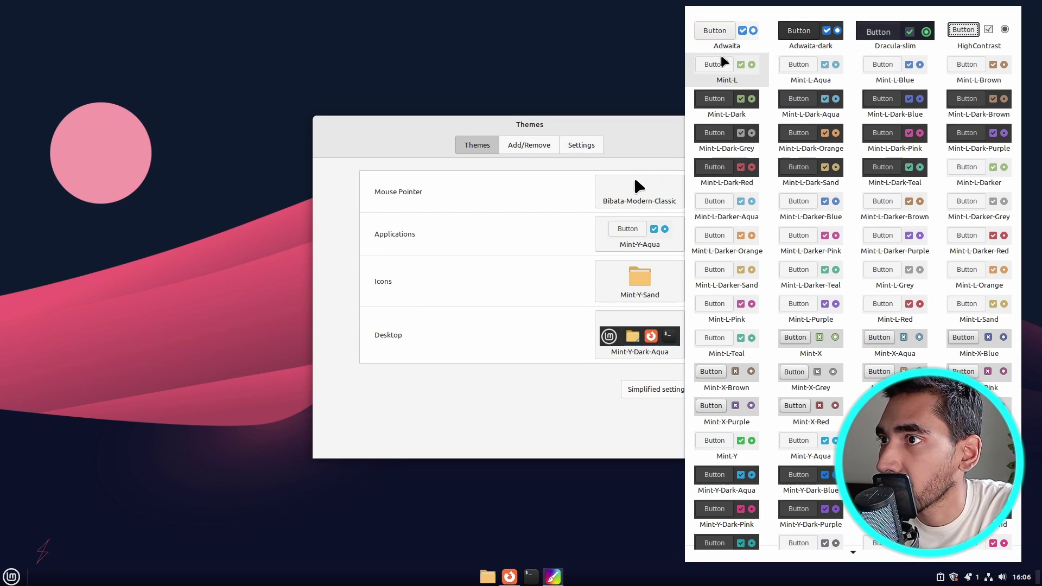
click(901, 40)
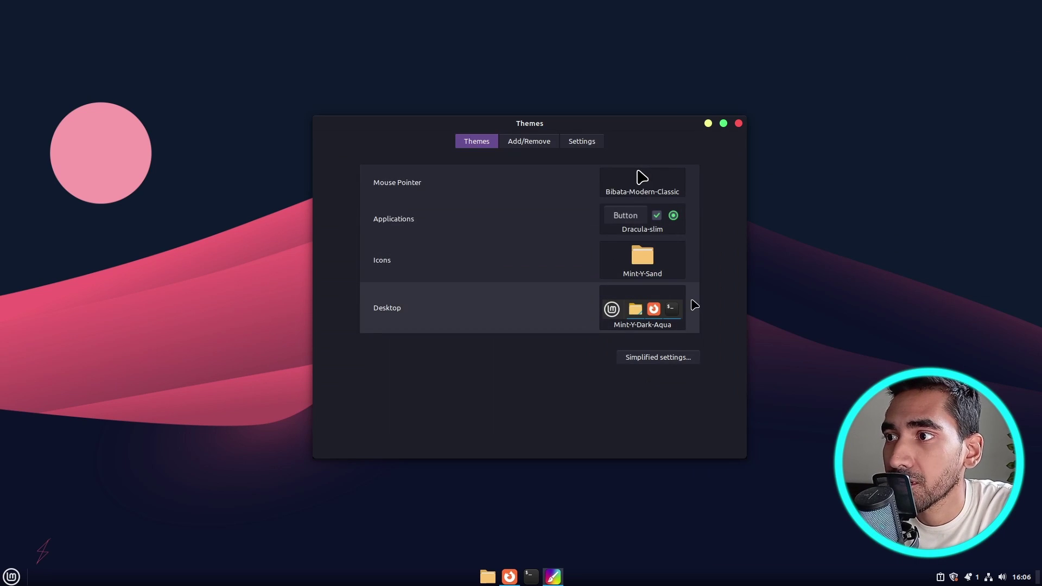
Choose Zafiro-Nord-Dark-Grey as the icon theme
click(669, 271)
scroll(809, 310, down, 5)
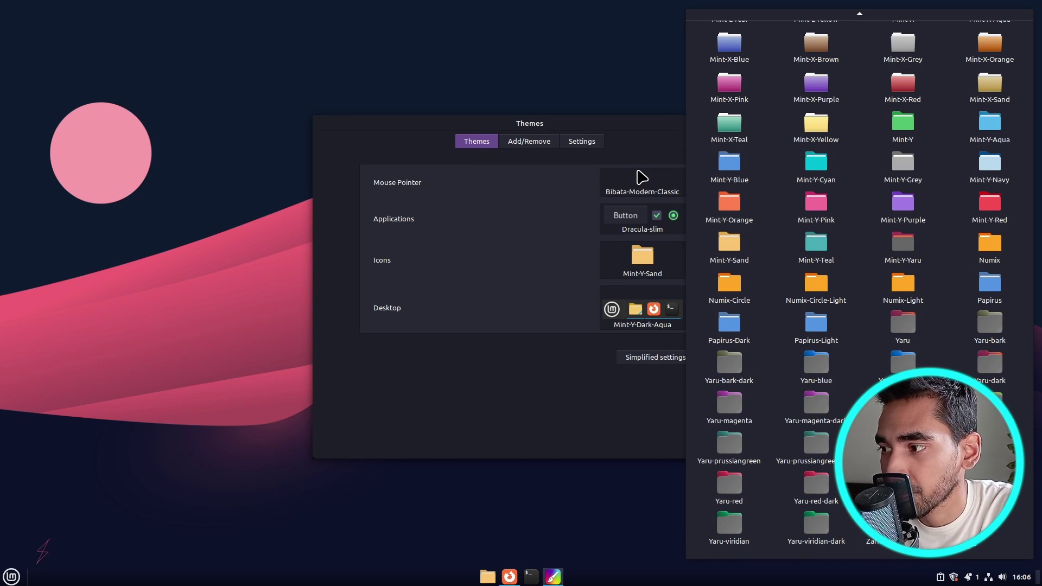
click(874, 537)
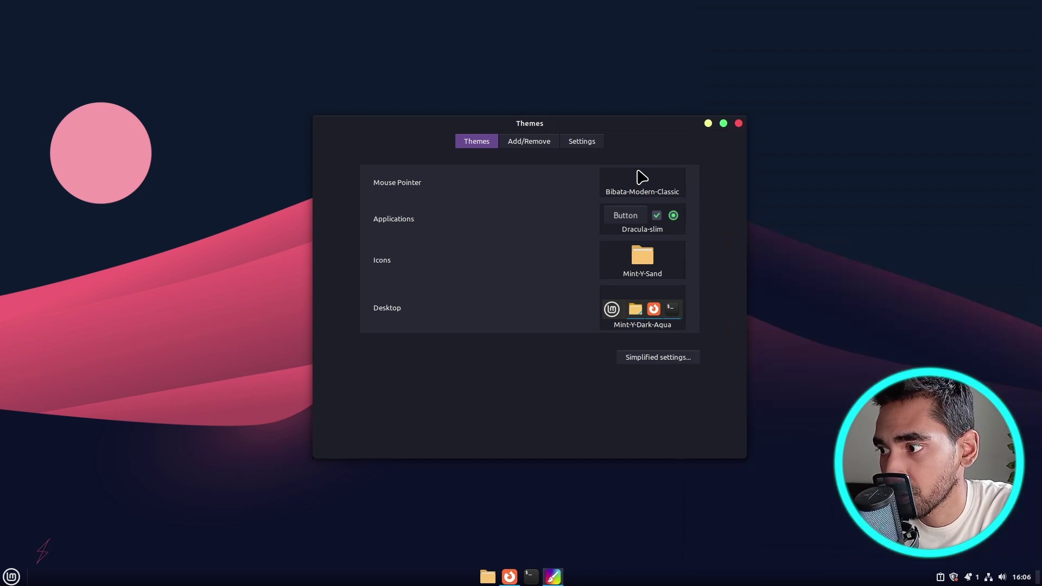
Set the Desktop theme to Dracula-slim and close the Themes window
drag(648, 139, 625, 102)
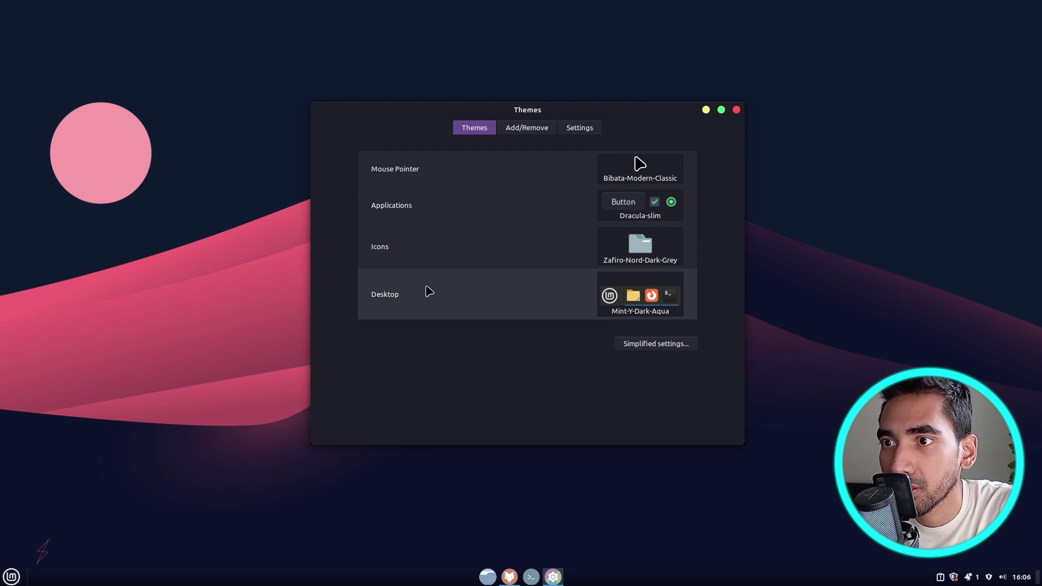
click(652, 305)
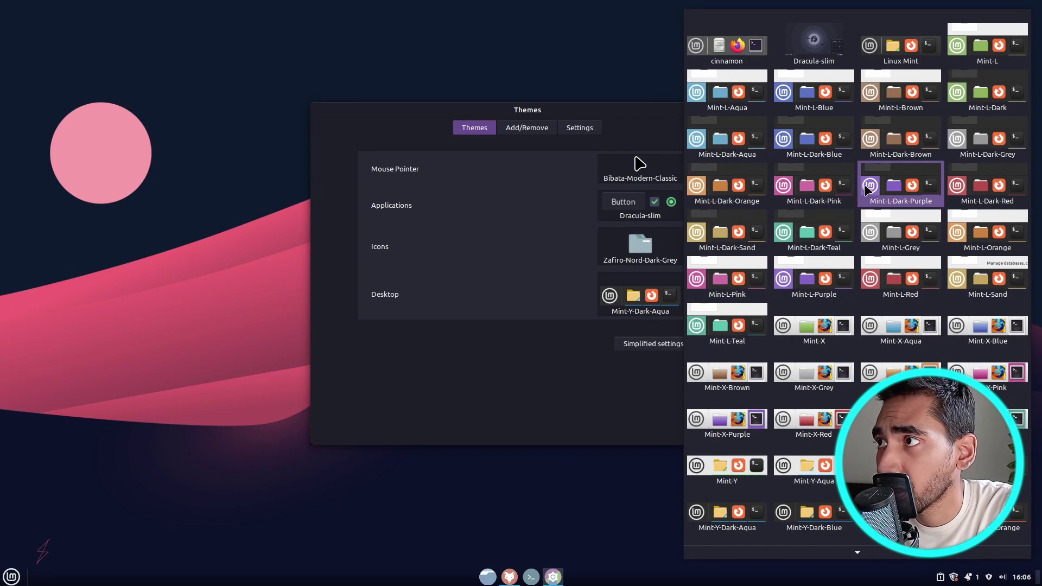
click(817, 57)
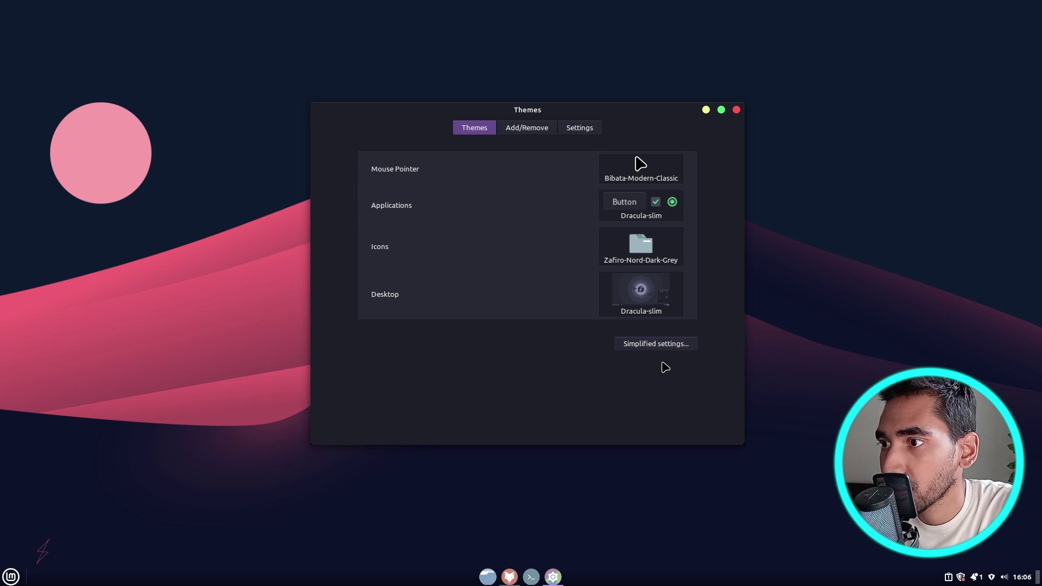
click(535, 130)
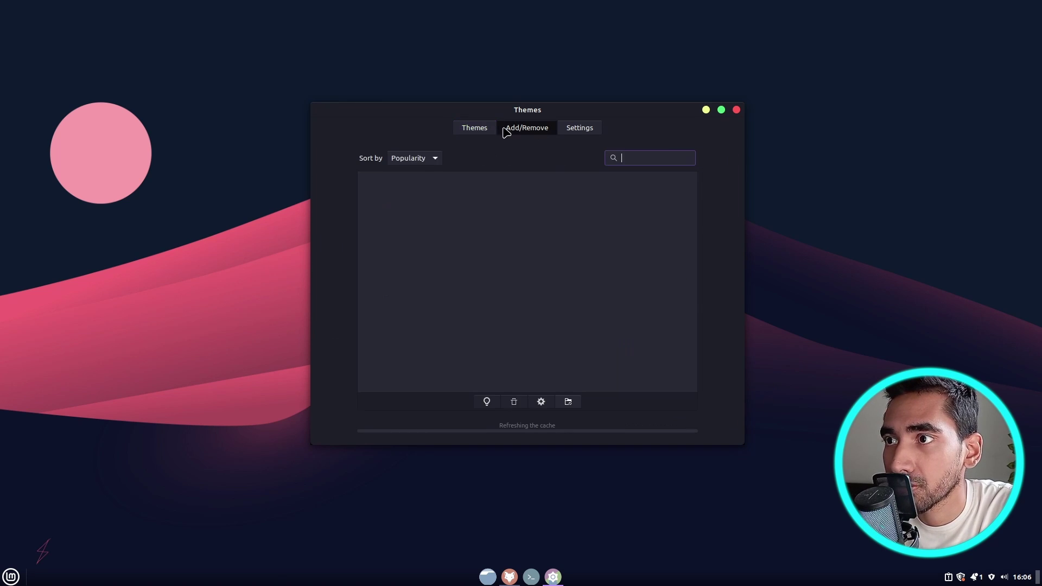
click(485, 131)
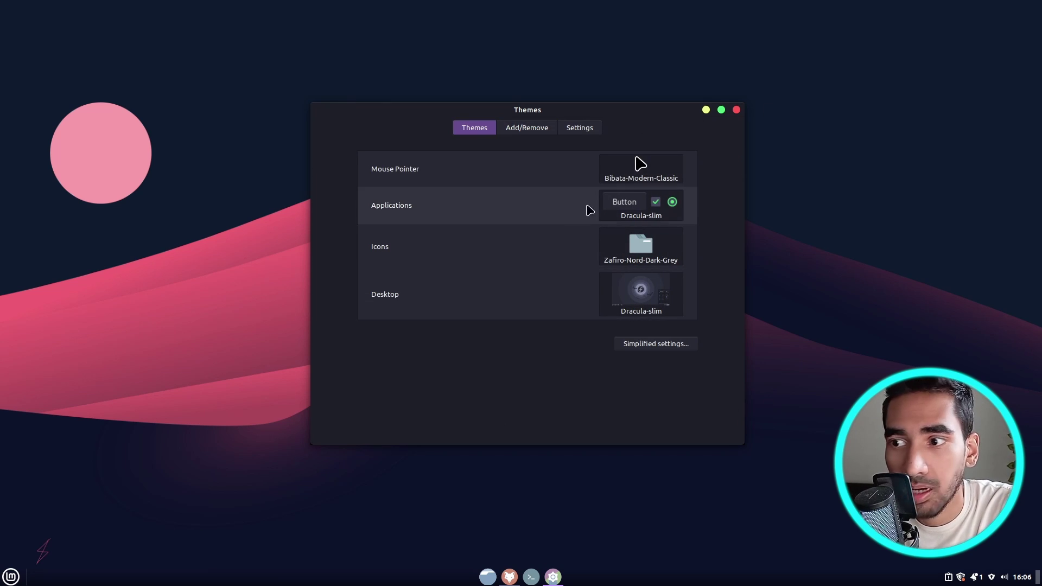
click(737, 111)
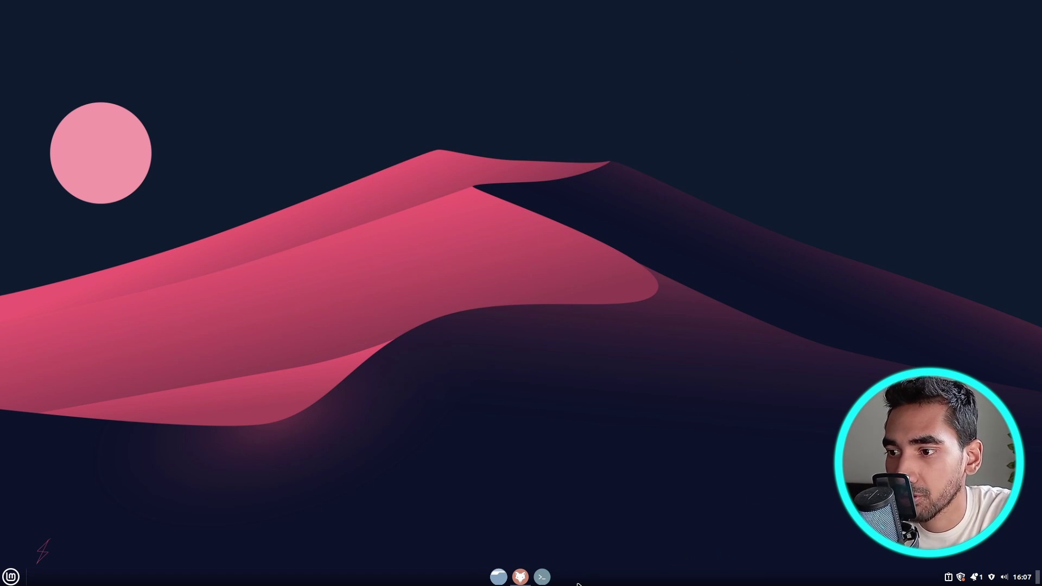
Open the panel's Applets settings, search the downloadable applets for "weather" and download the Weather applet
right_click(642, 581)
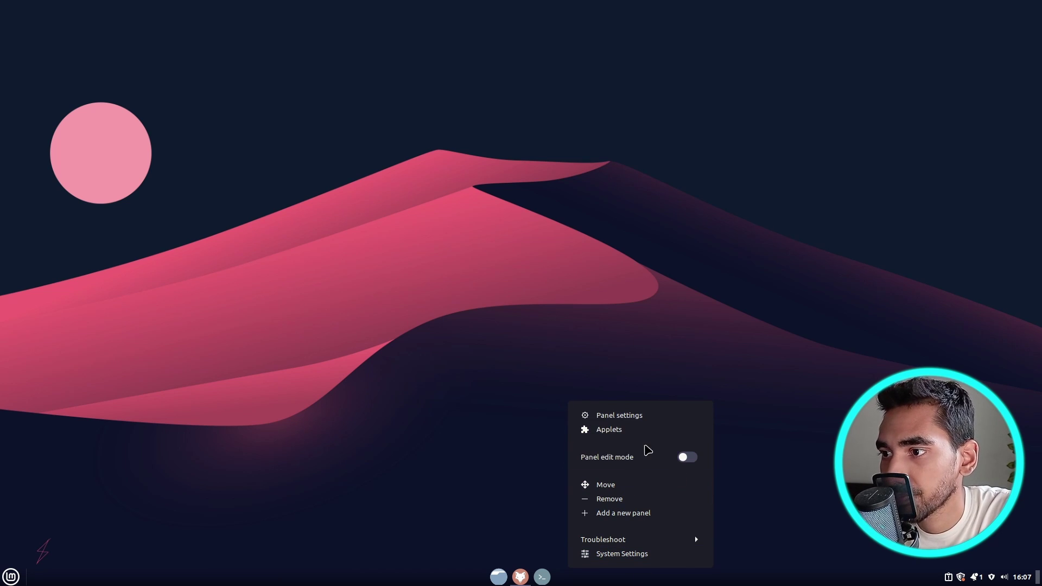
click(583, 275)
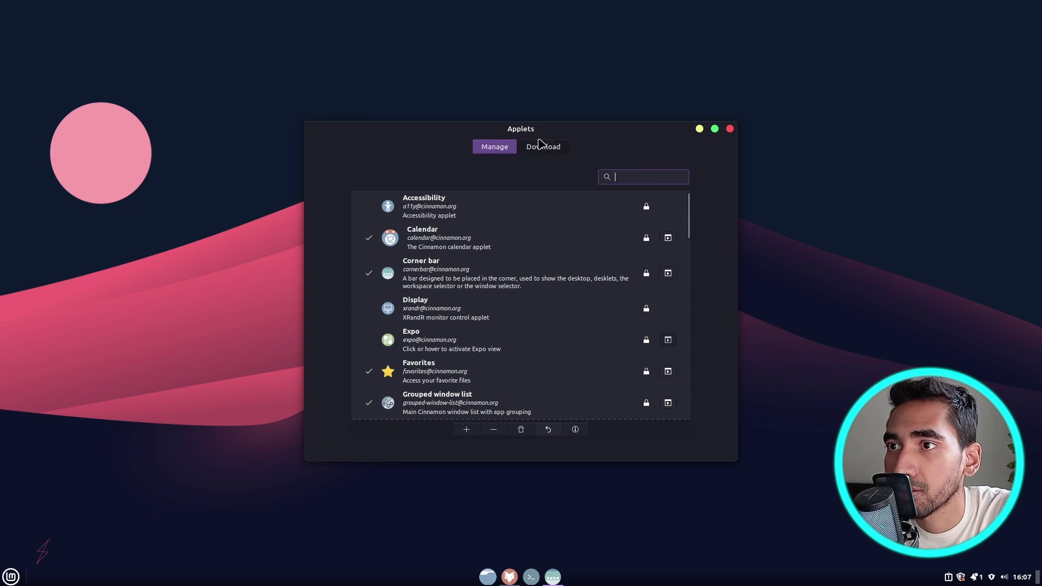
click(552, 151)
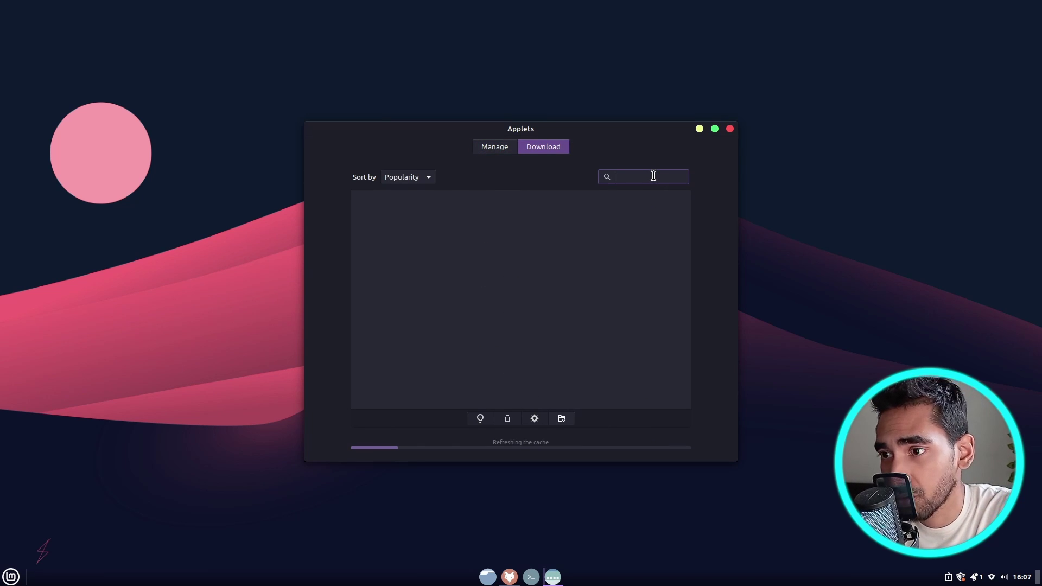
text(weather)
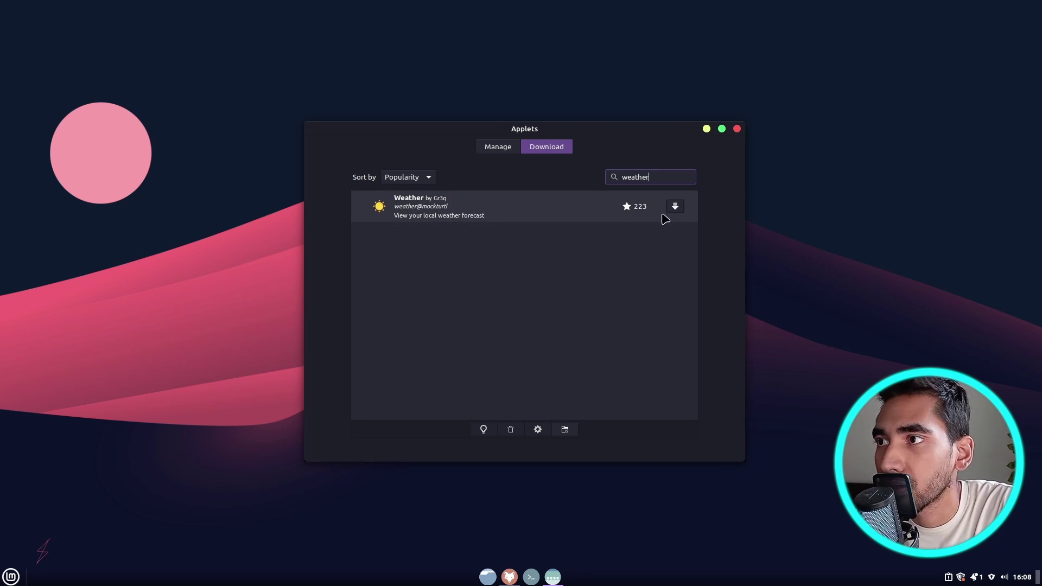
click(675, 207)
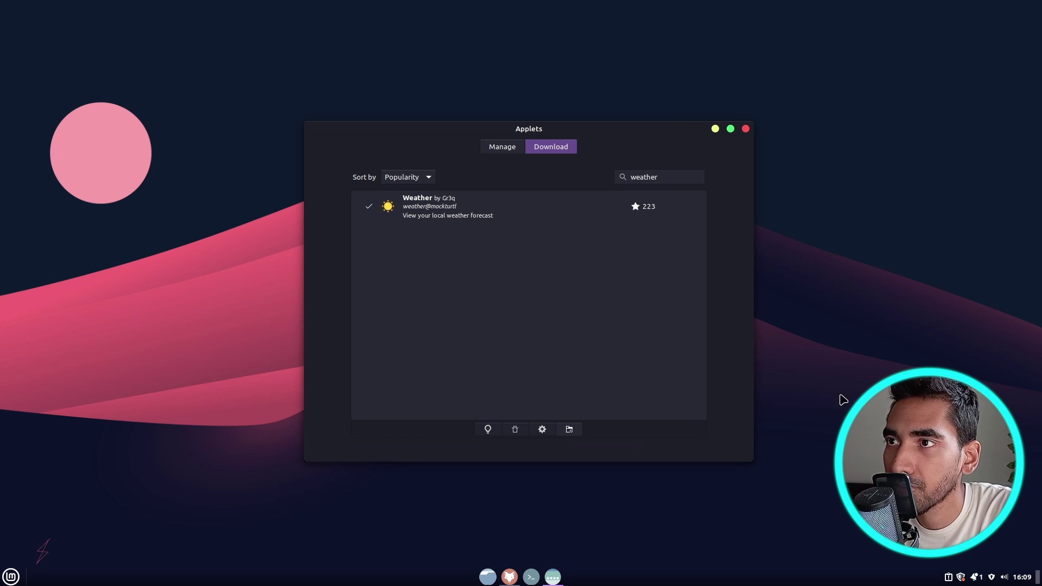
Add the installed Weather applet to the panel and close the Applets window
click(505, 148)
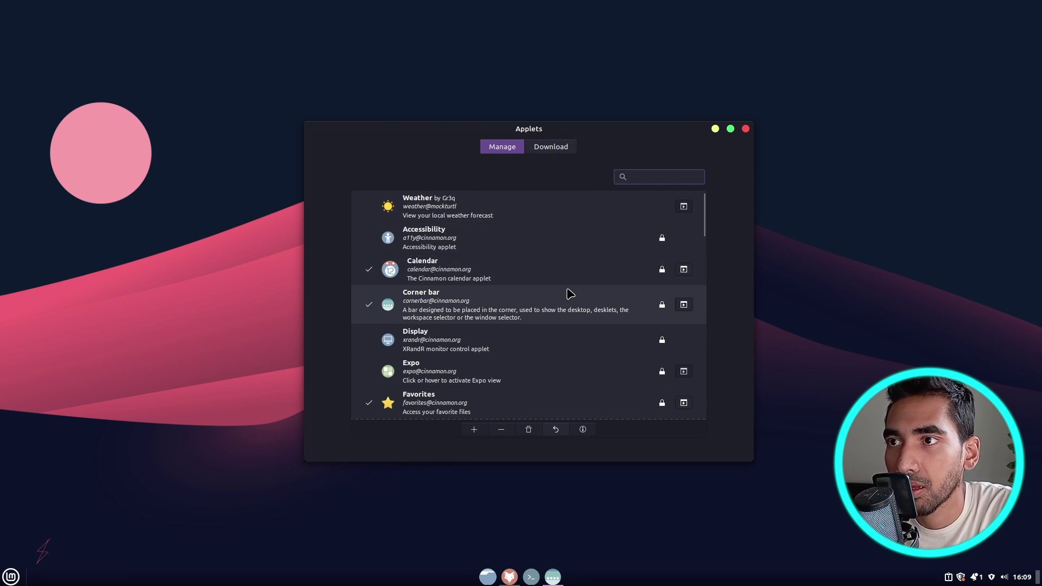
click(563, 219)
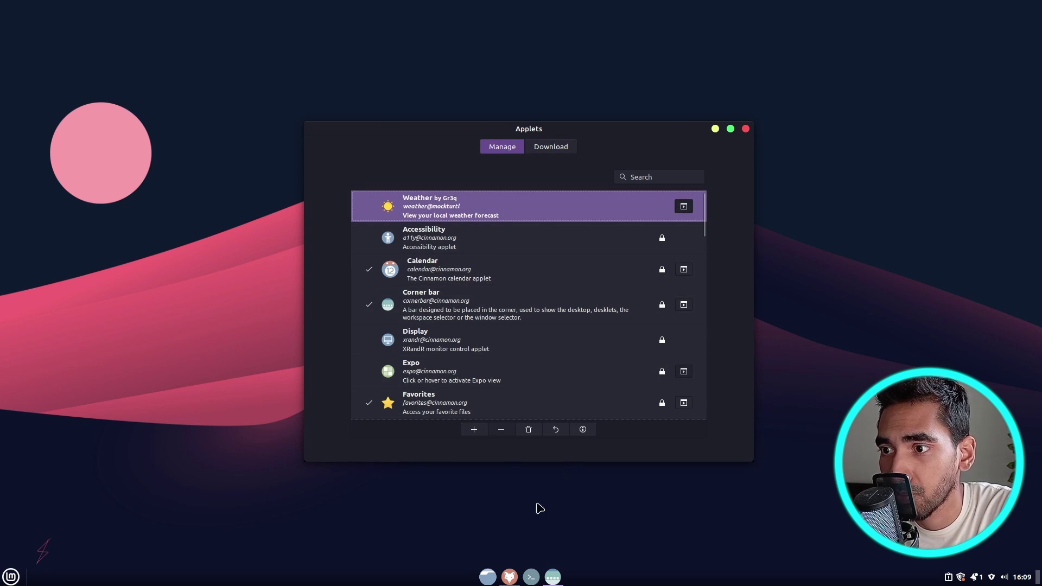
click(474, 430)
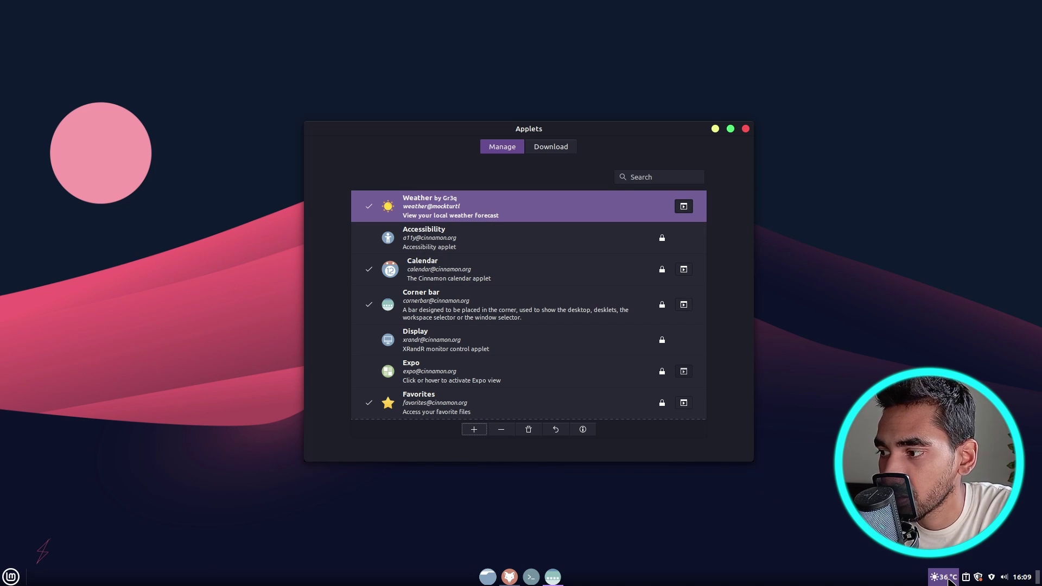
click(949, 581)
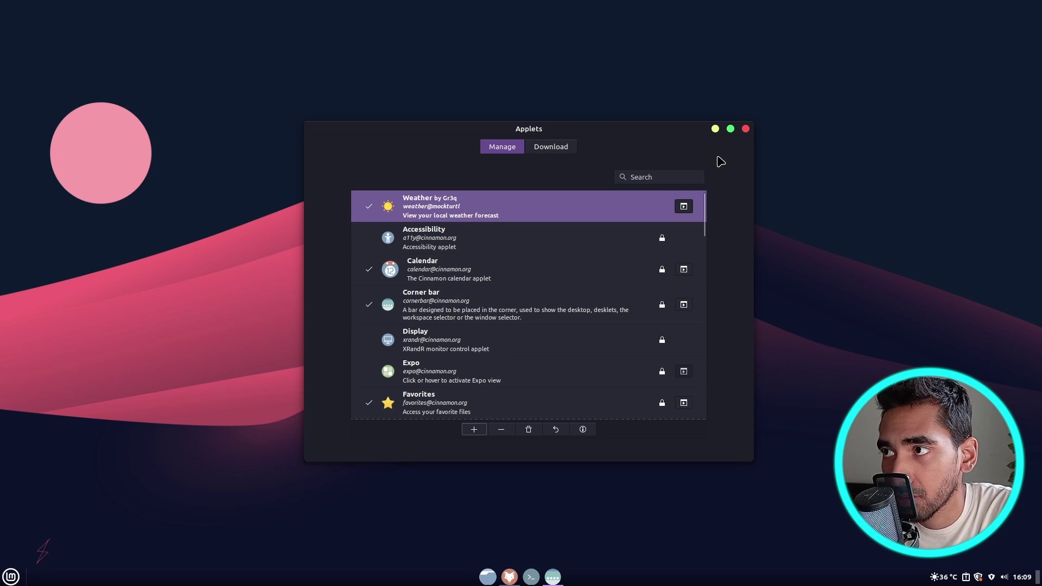
click(746, 128)
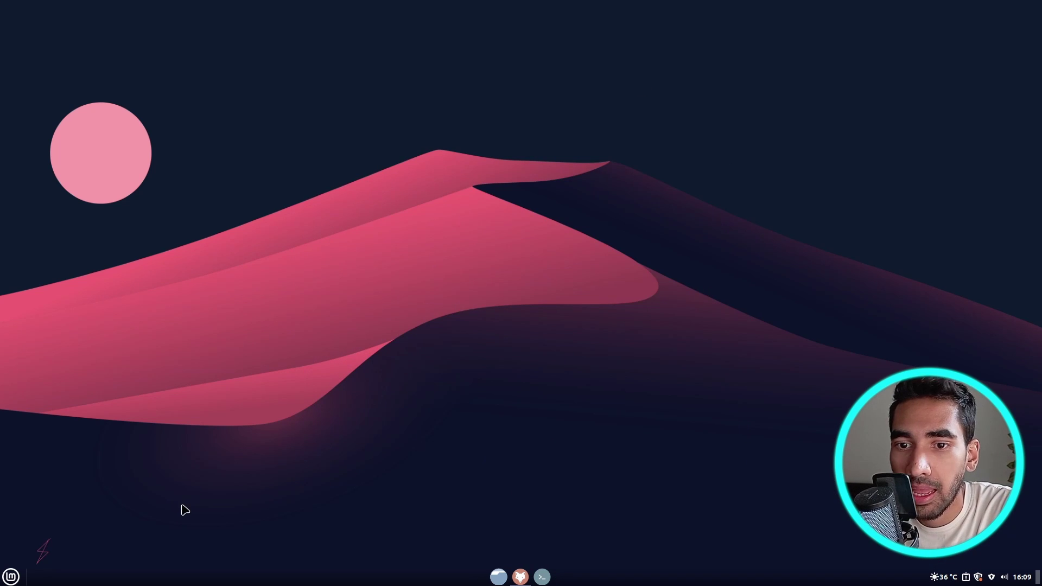
click(11, 579)
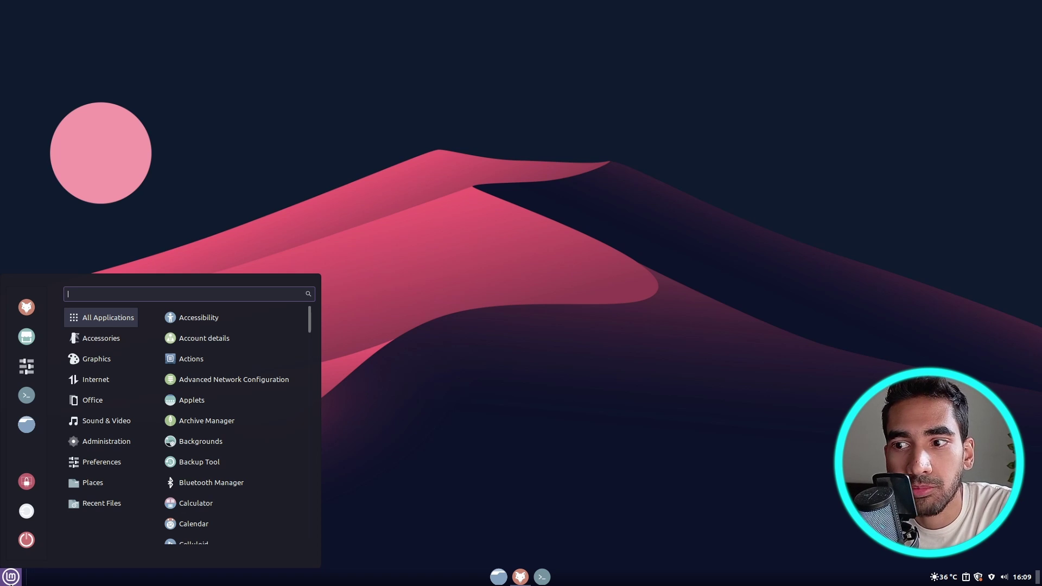
click(93, 483)
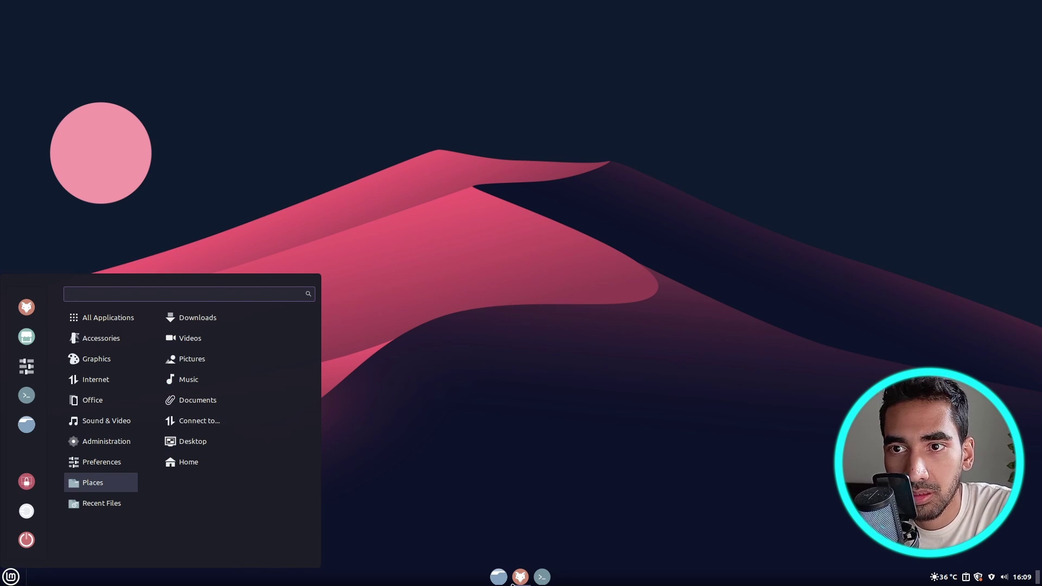
click(100, 317)
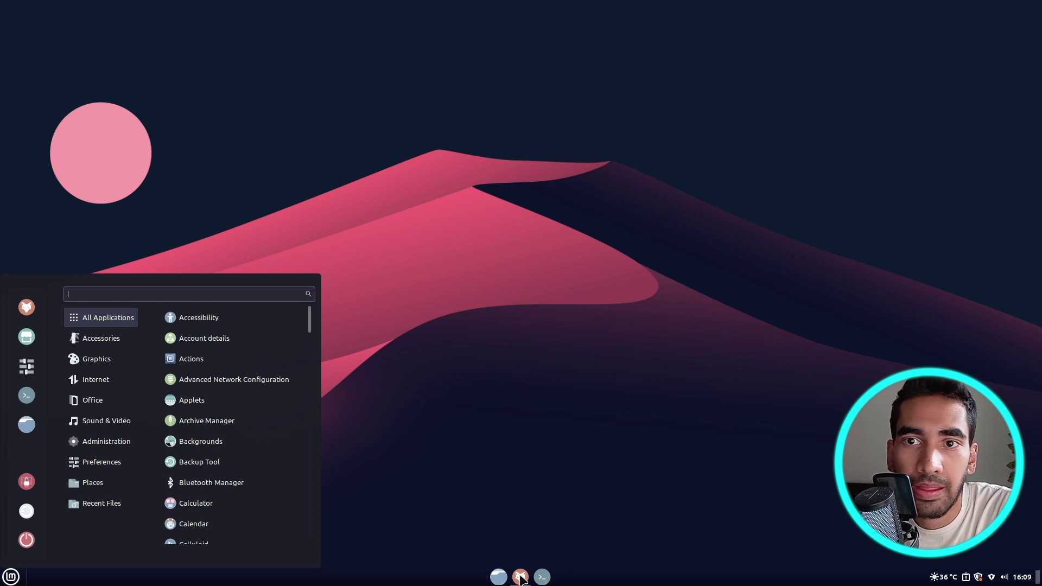
click(542, 577)
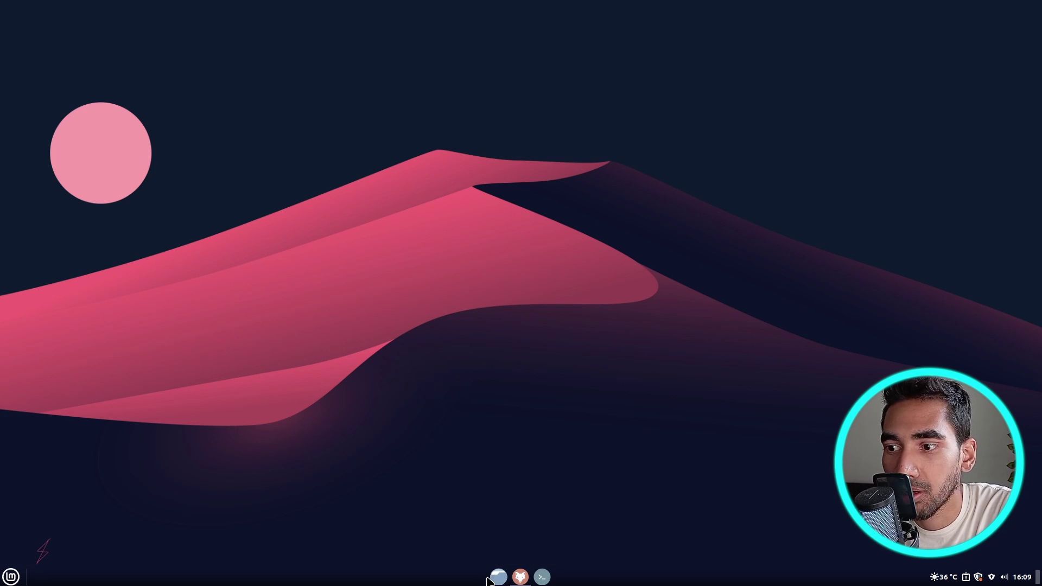
click(10, 577)
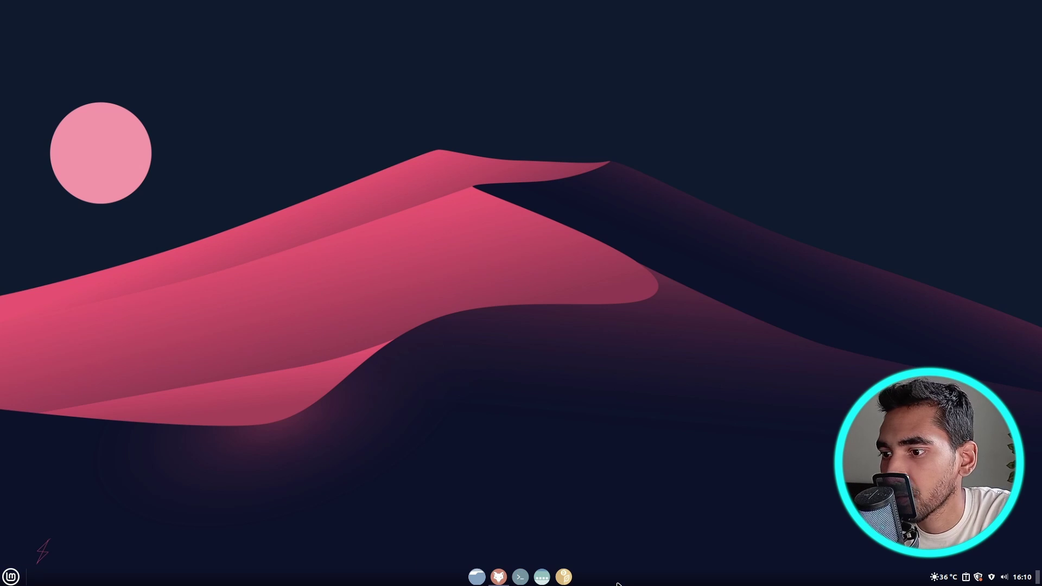
Open the panel settings and slightly reduce the panel height
right_click(629, 582)
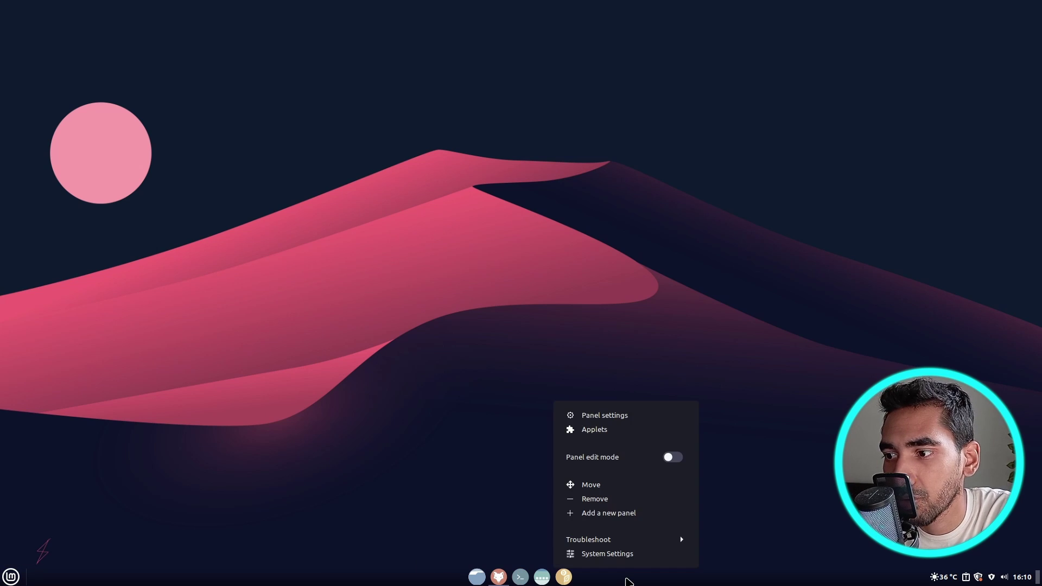
click(611, 417)
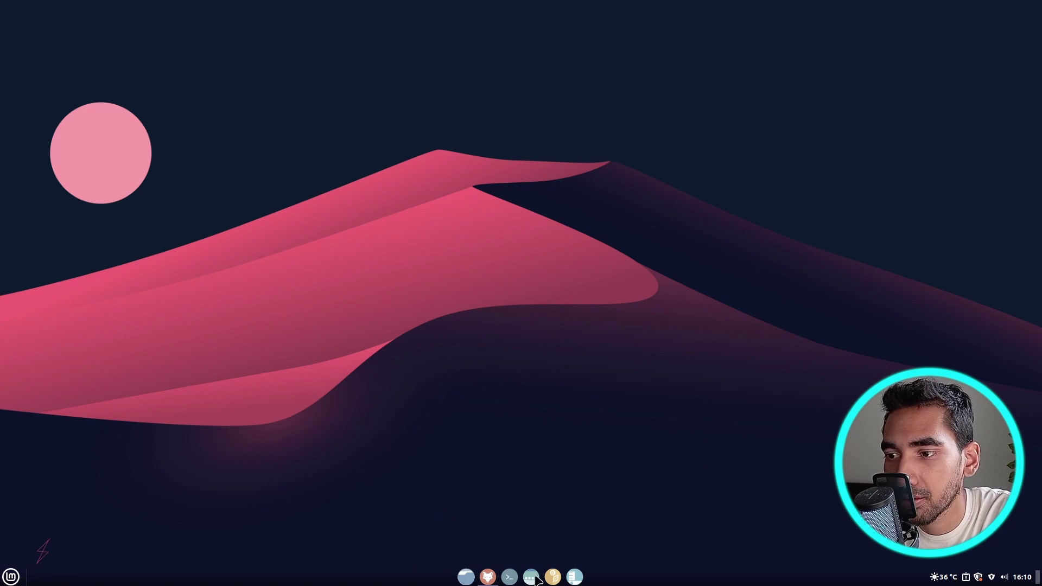
drag(476, 270, 471, 270)
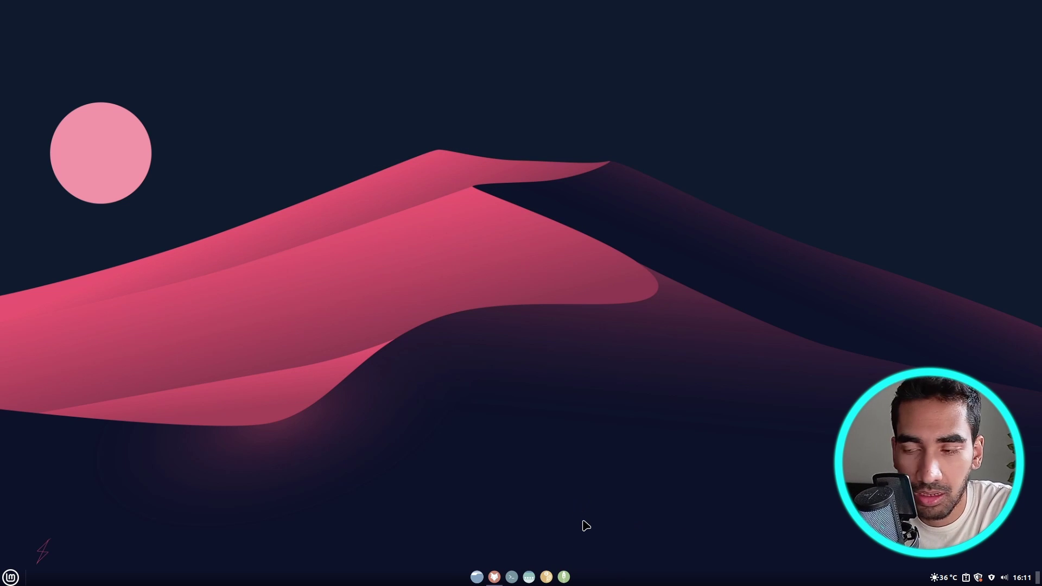
Search the applications for "con" and launch Conky Manager
click(9, 578)
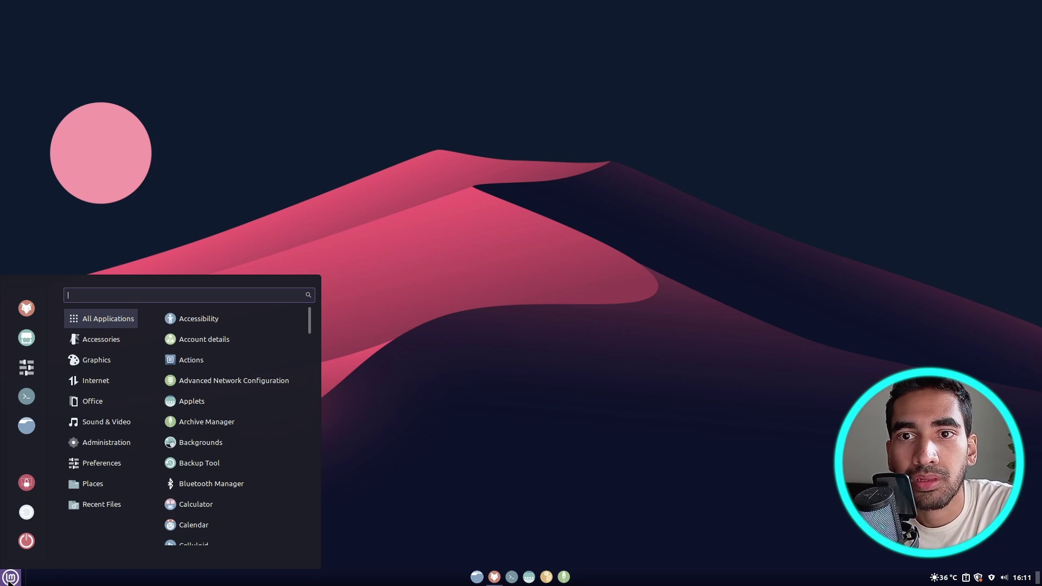
text(c)
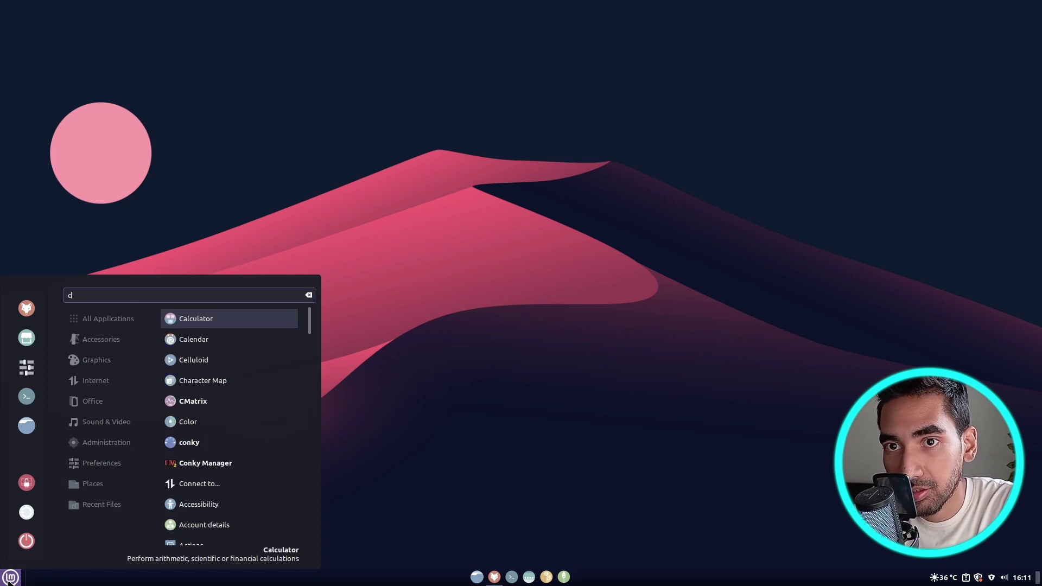
text(on)
key(Return)
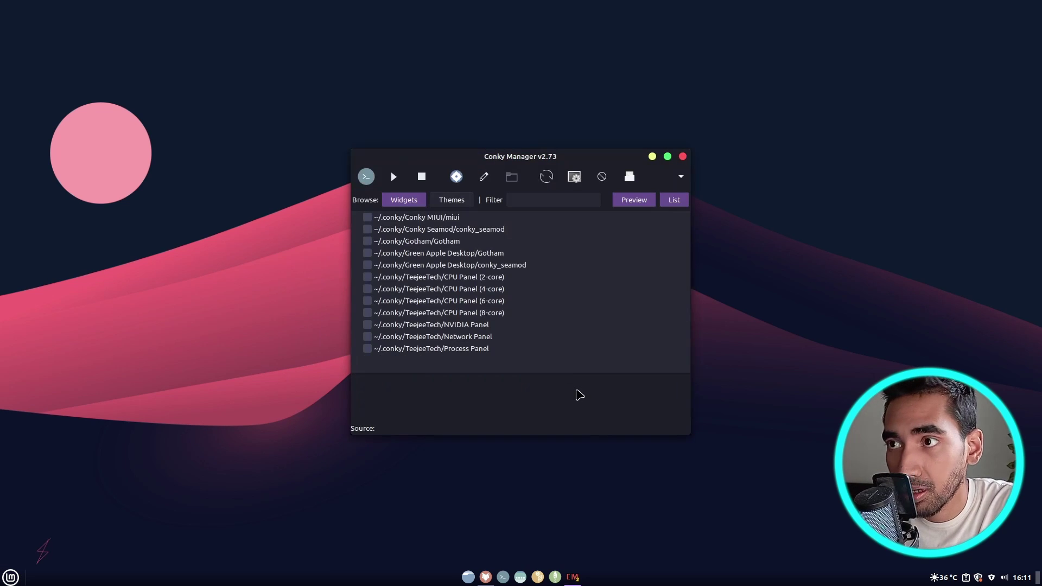
Open Conky Manager's application settings and enable running Conky at system startup
click(682, 178)
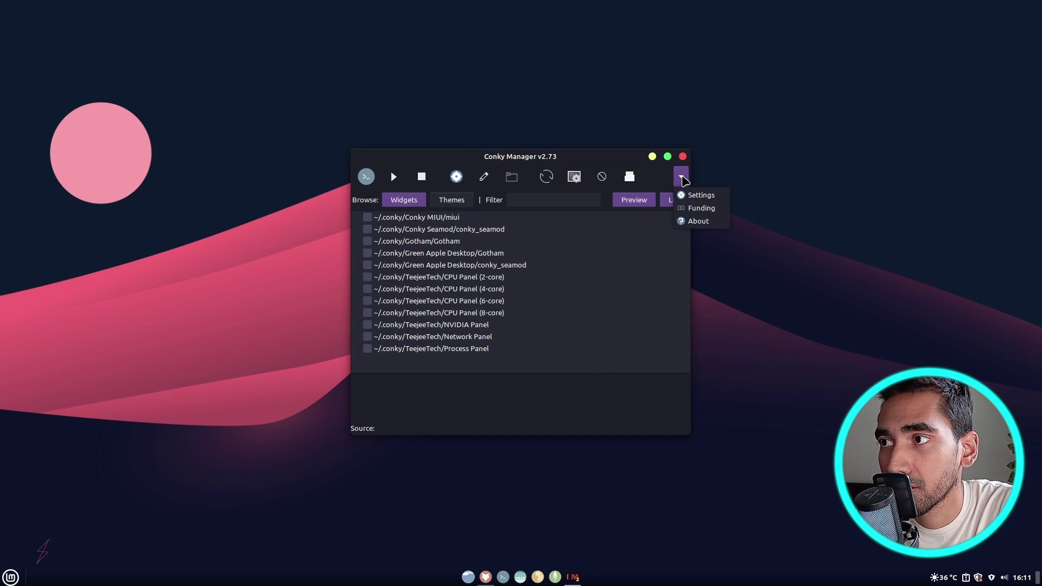
click(694, 195)
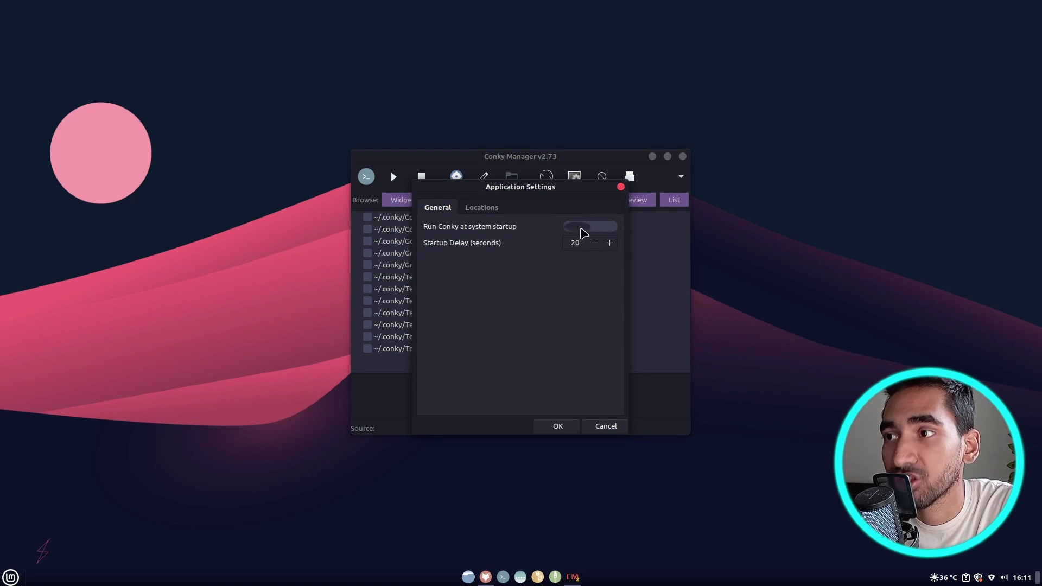
click(604, 228)
Add the hidden .config/conky folder as an additional Conky theme location and confirm the application settings
click(483, 208)
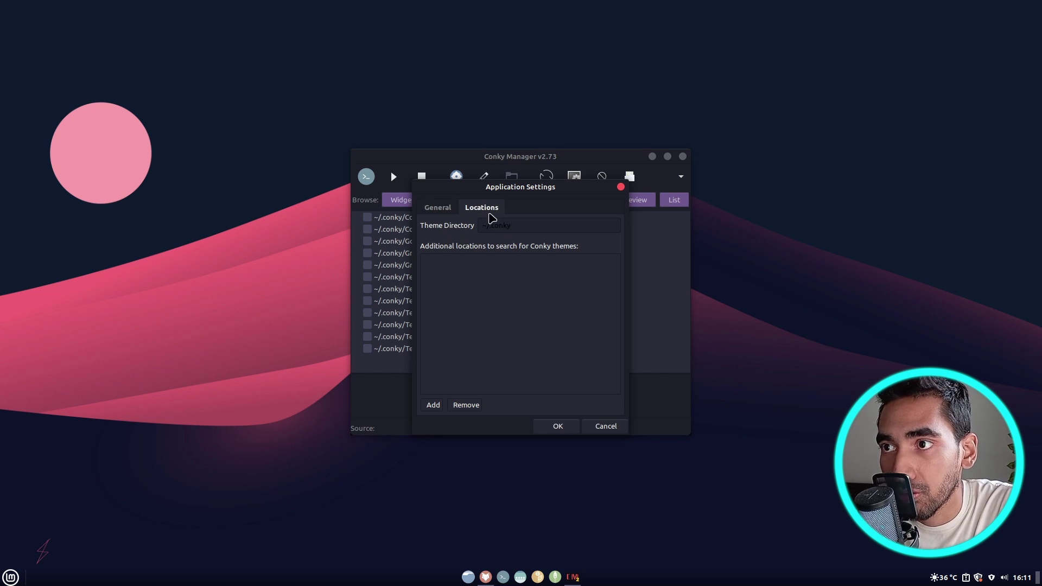
click(433, 406)
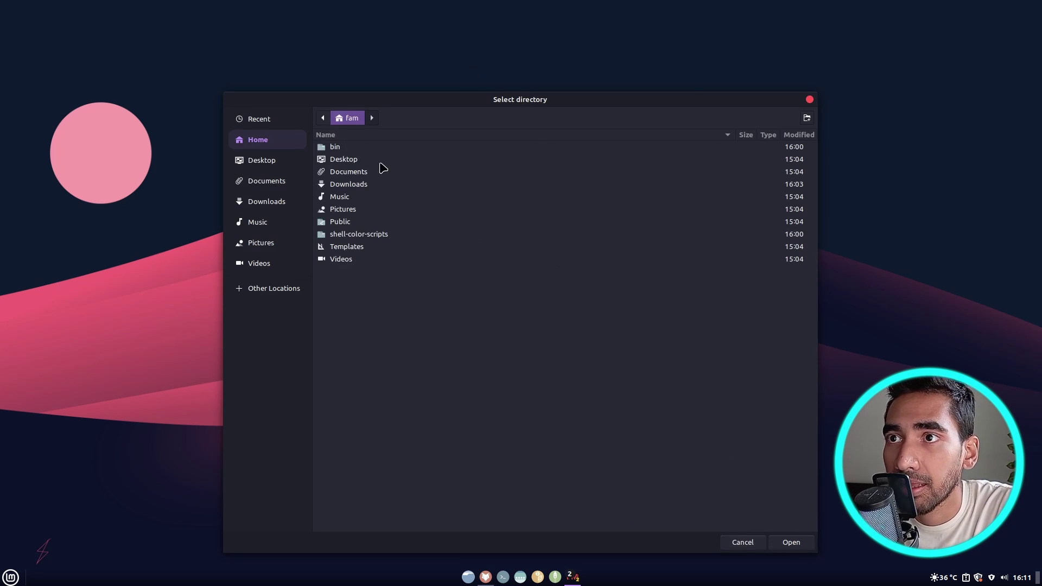
right_click(461, 308)
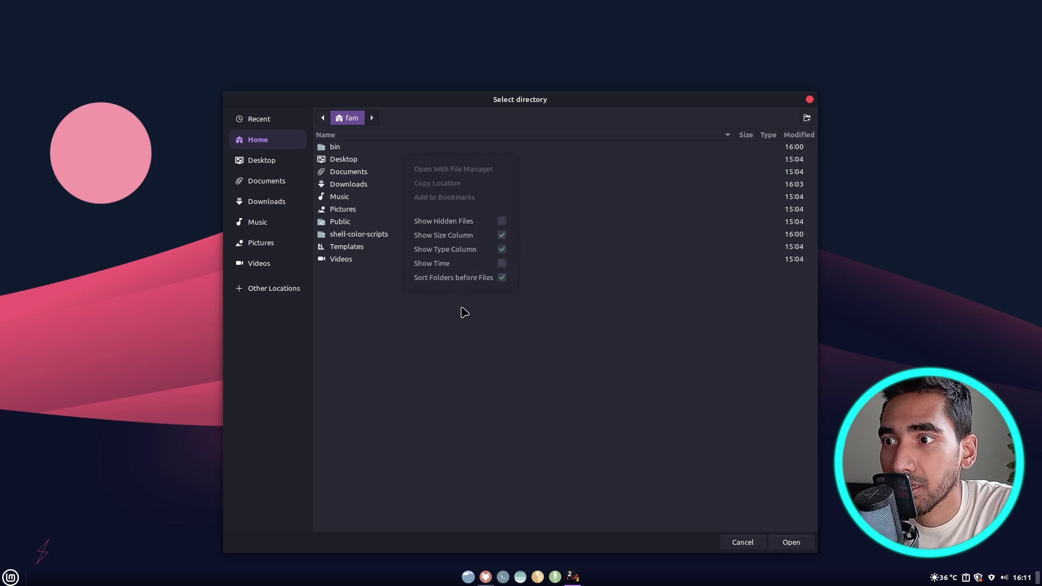
click(510, 219)
click(604, 124)
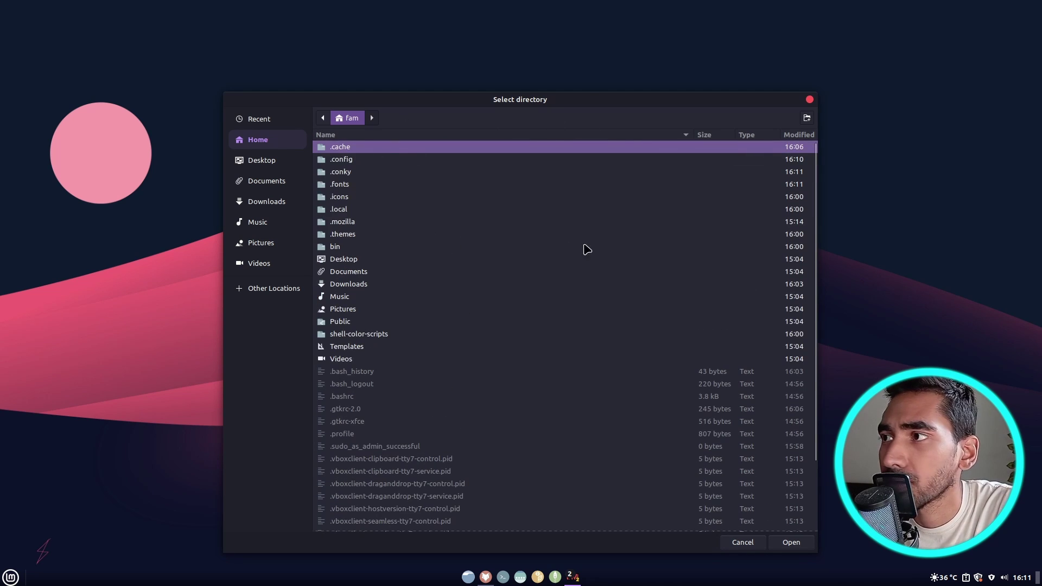
double_click(360, 162)
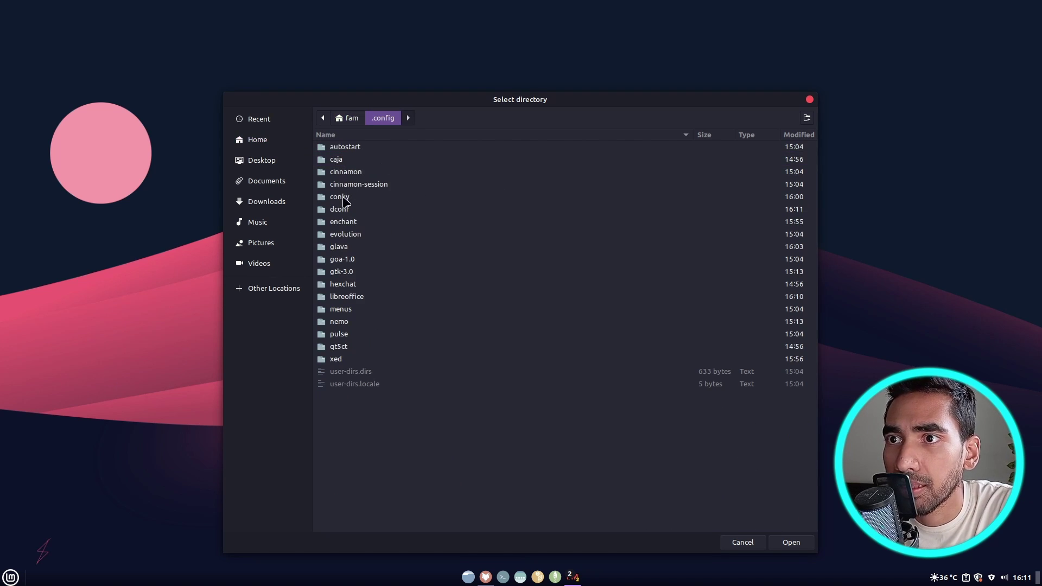
click(339, 198)
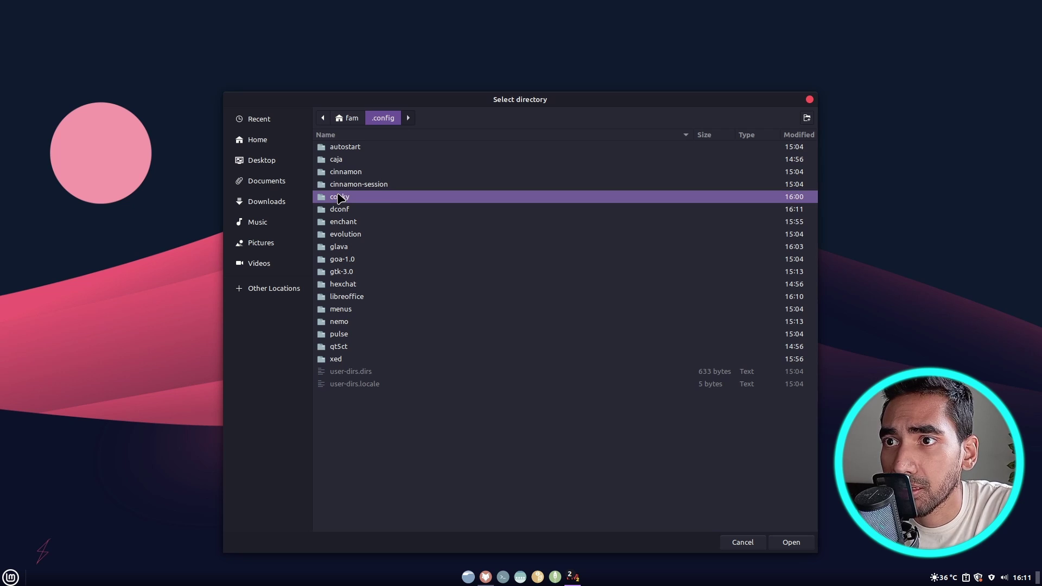
click(803, 538)
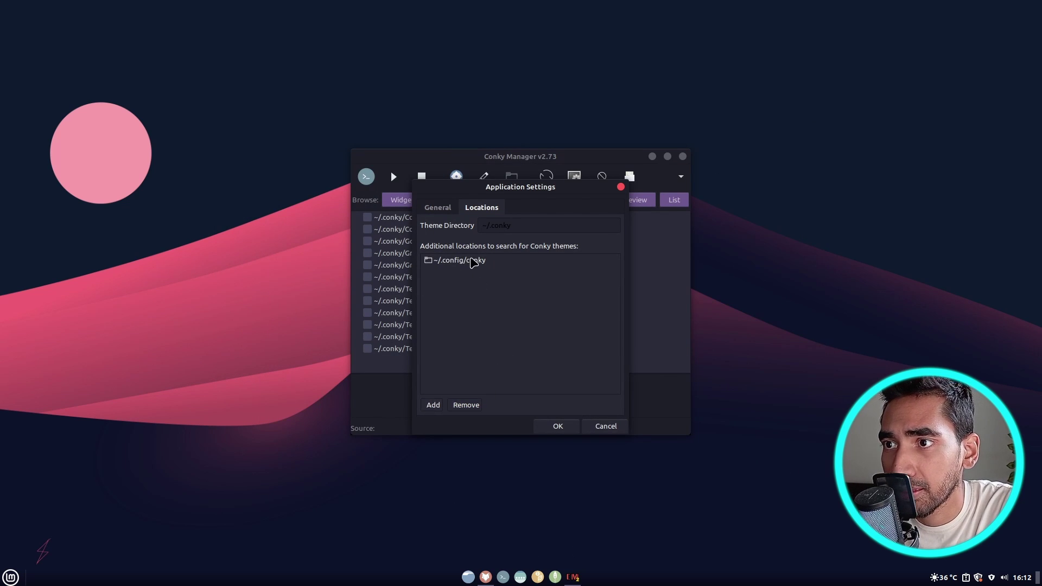
click(474, 263)
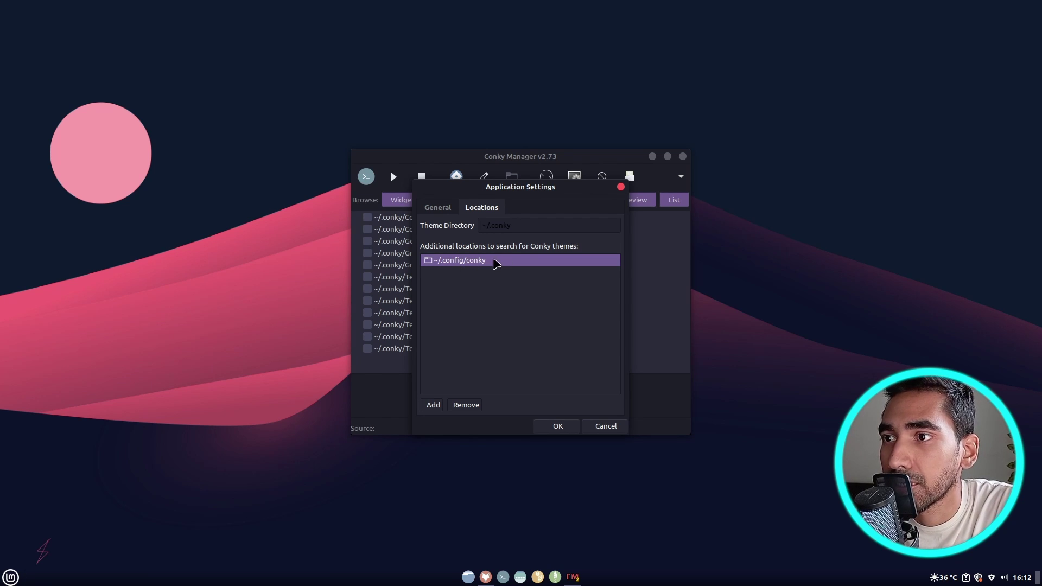
click(558, 426)
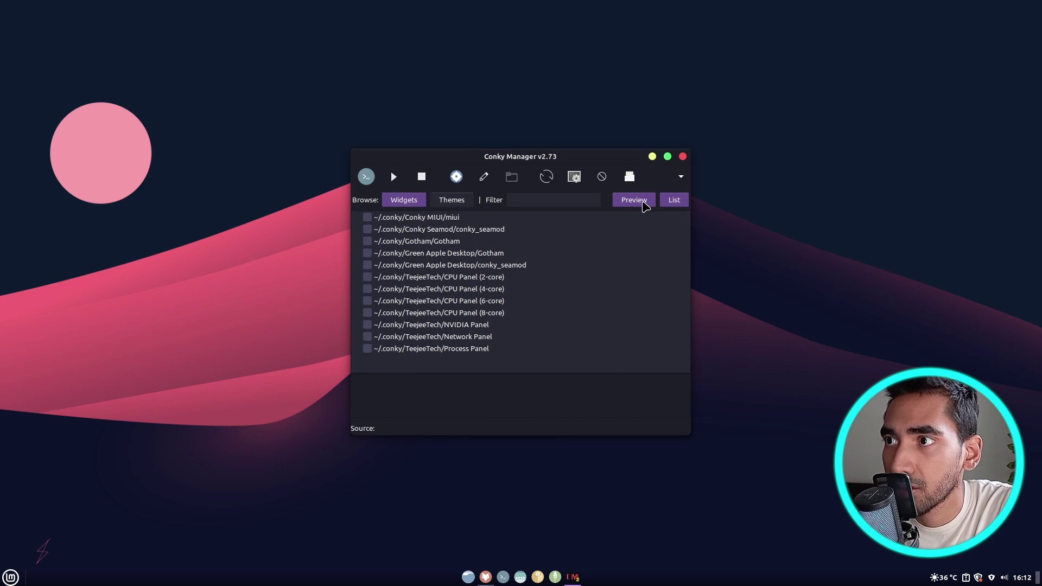
Refresh the Conky widget list and enable the Hyadum.conf widget from ~/.config/conky/Hyadum
click(549, 178)
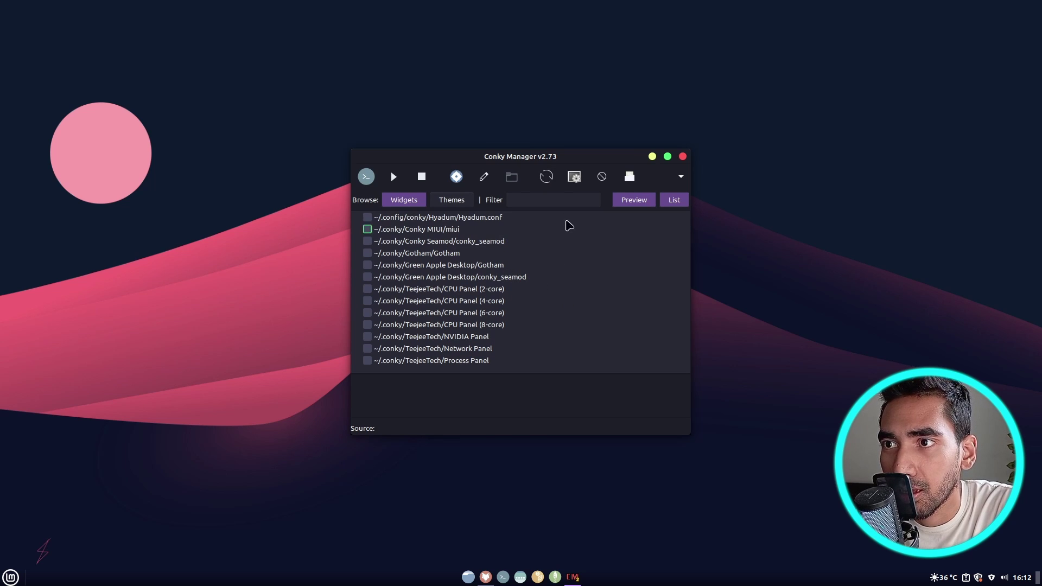
click(367, 218)
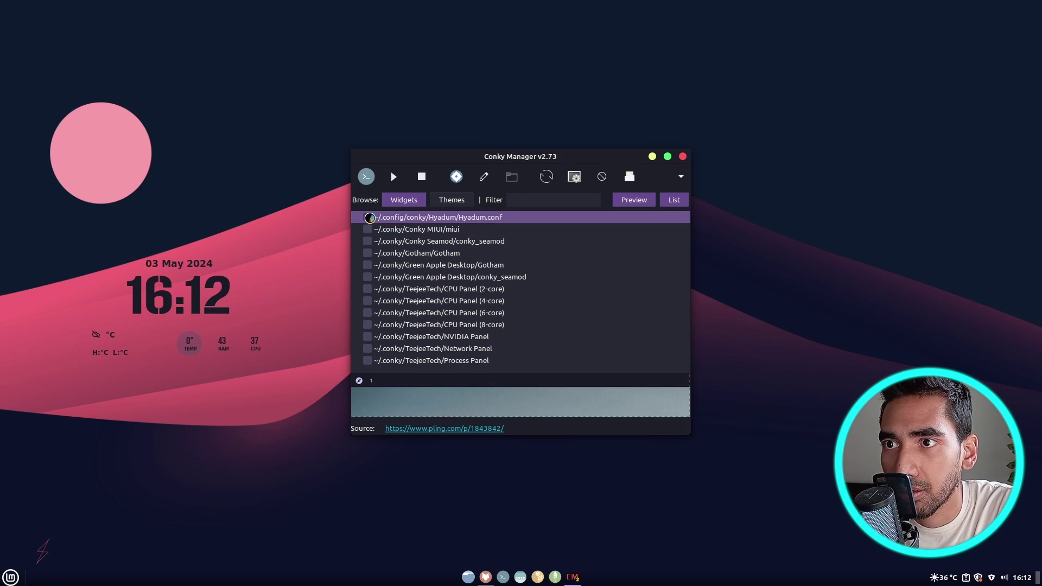
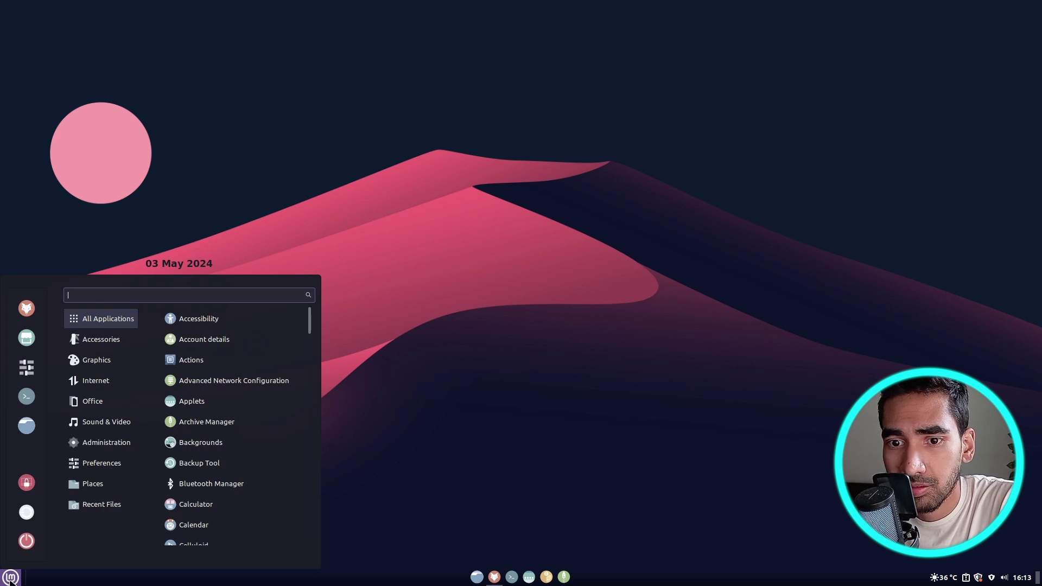
Search the applications for "st", open Startup Applications, and create a custom startup command named glava
text(st)
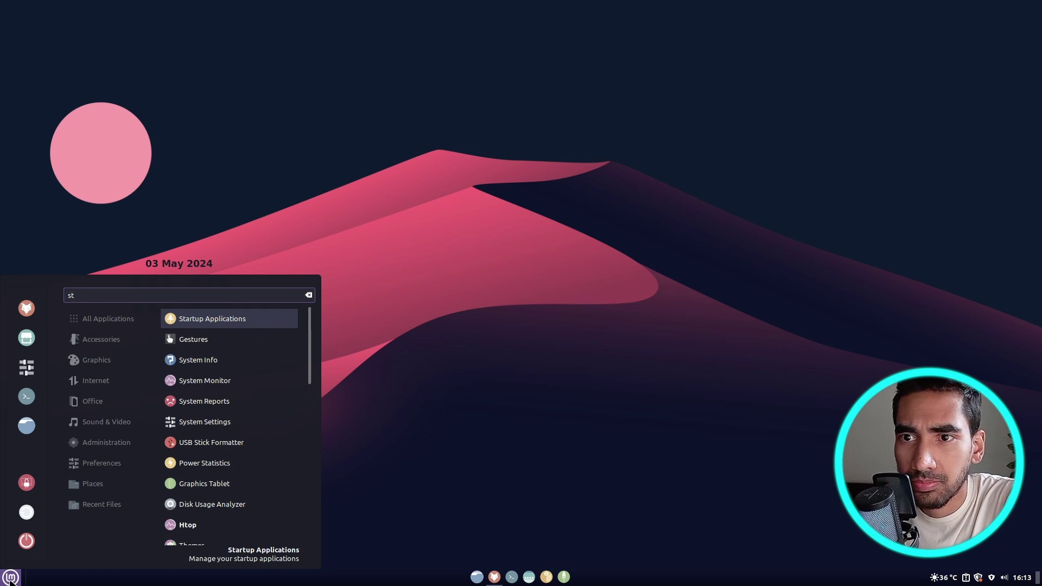
click(231, 321)
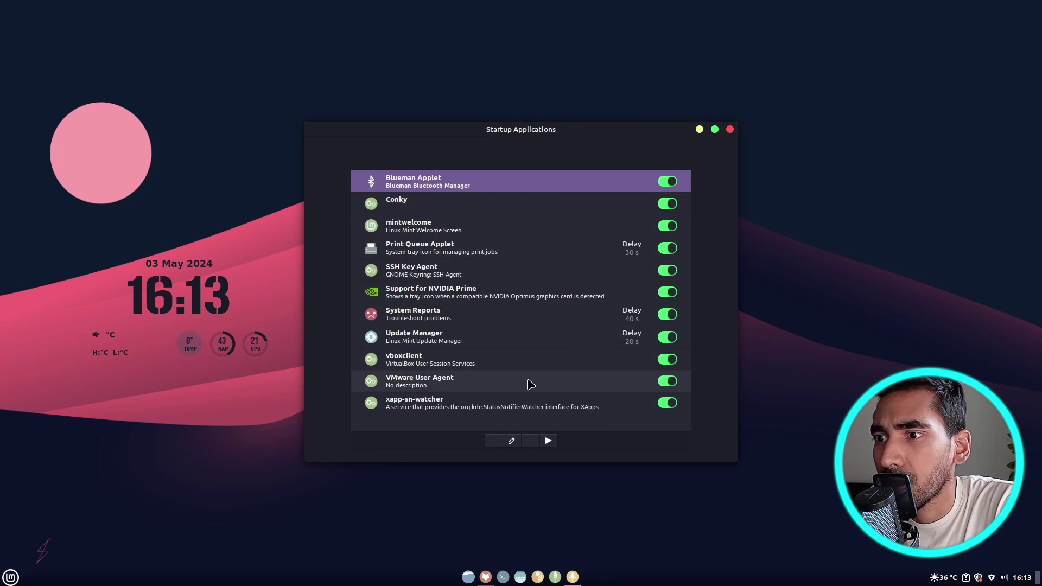
click(494, 441)
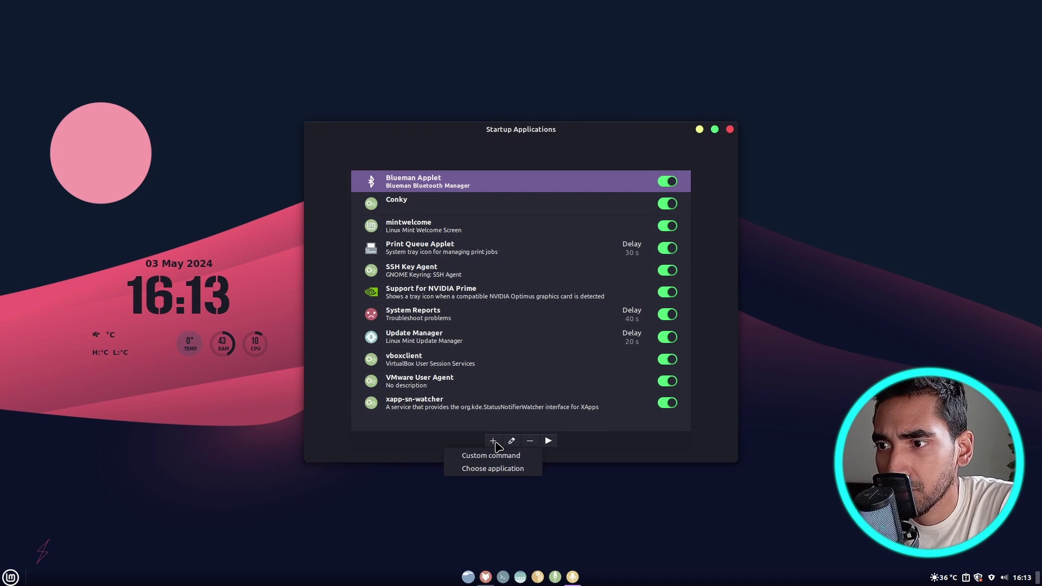
click(522, 461)
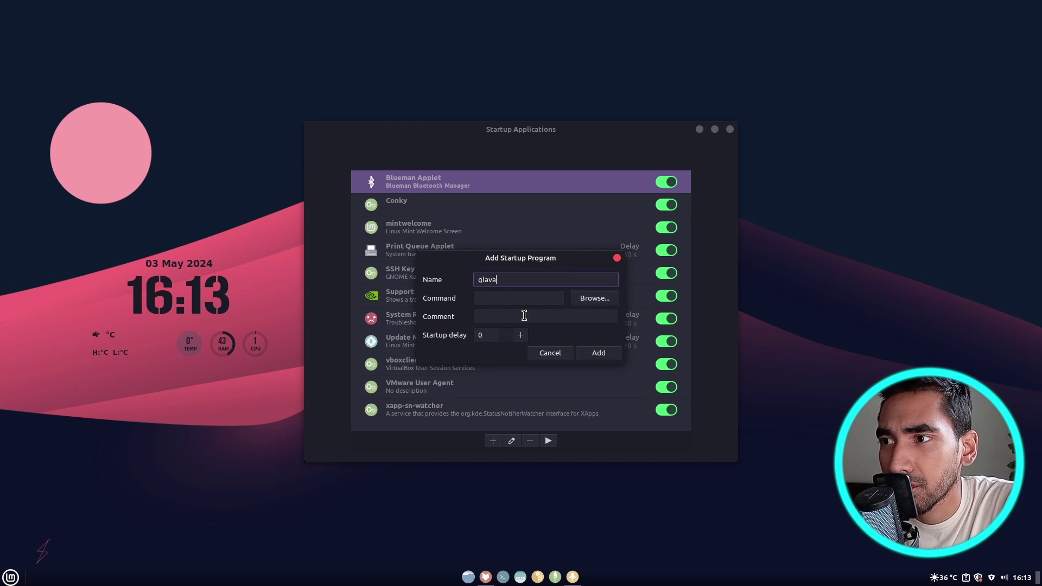
Set the glava startup command to glavastartup.sh from .config/glava, add the entry, and close Startup Applications
click(595, 299)
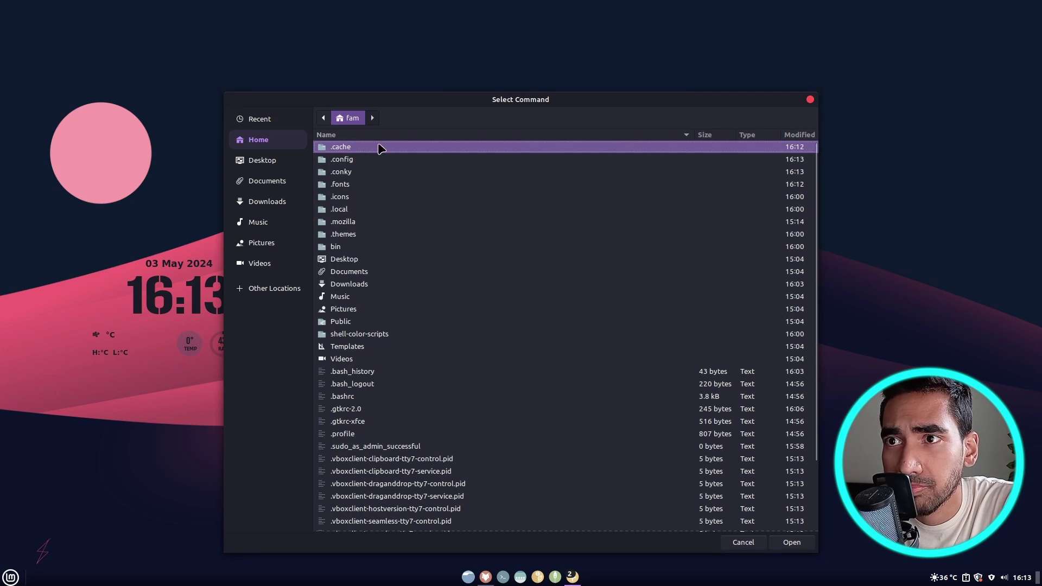
double_click(356, 159)
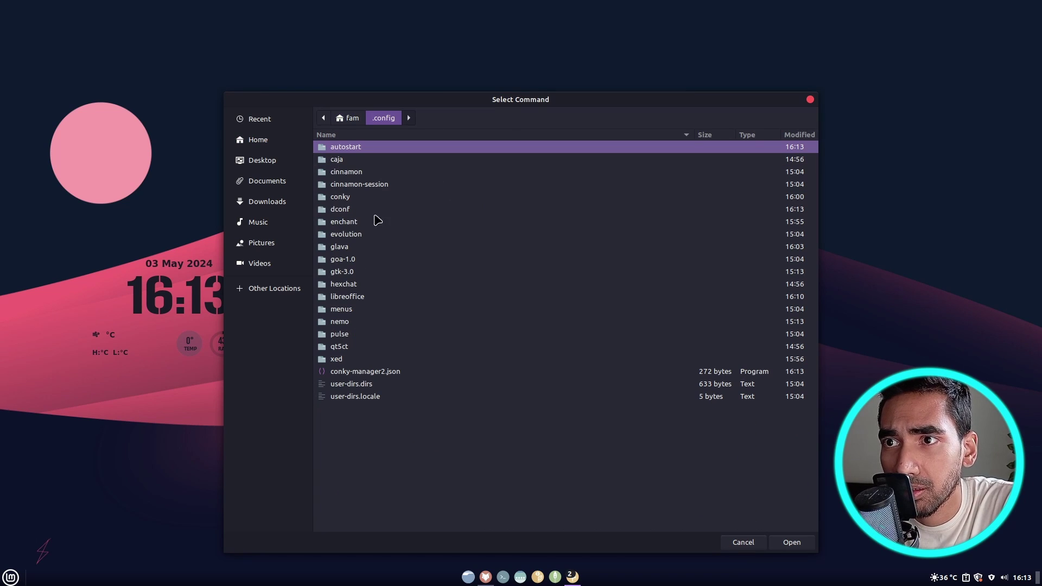
double_click(343, 247)
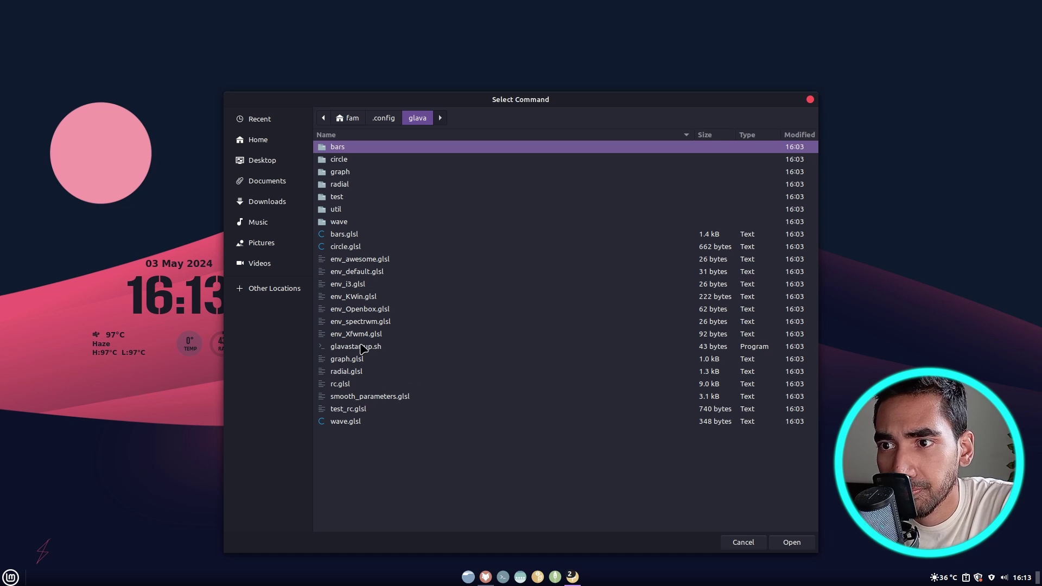
click(381, 351)
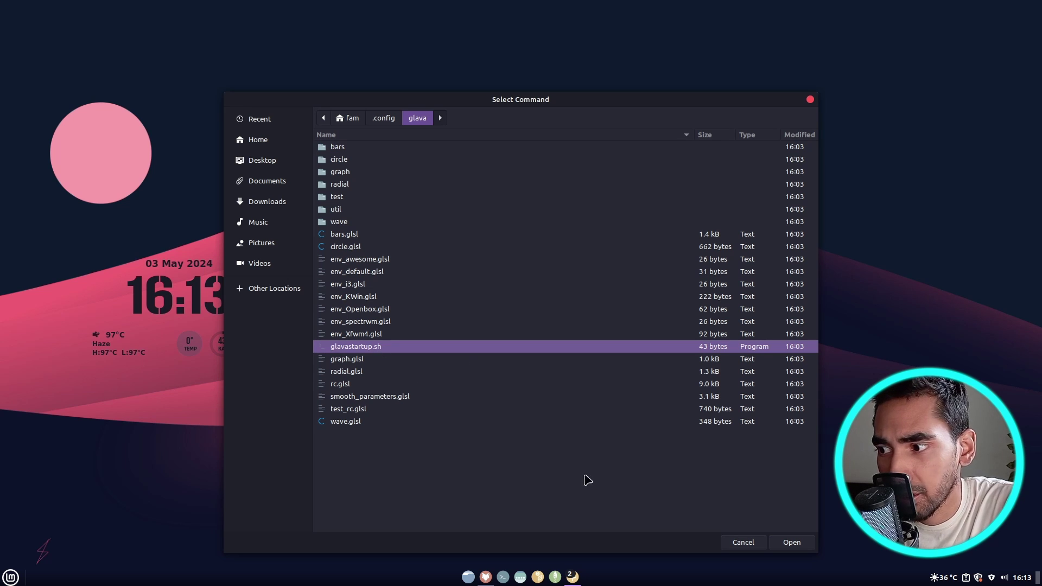
click(792, 542)
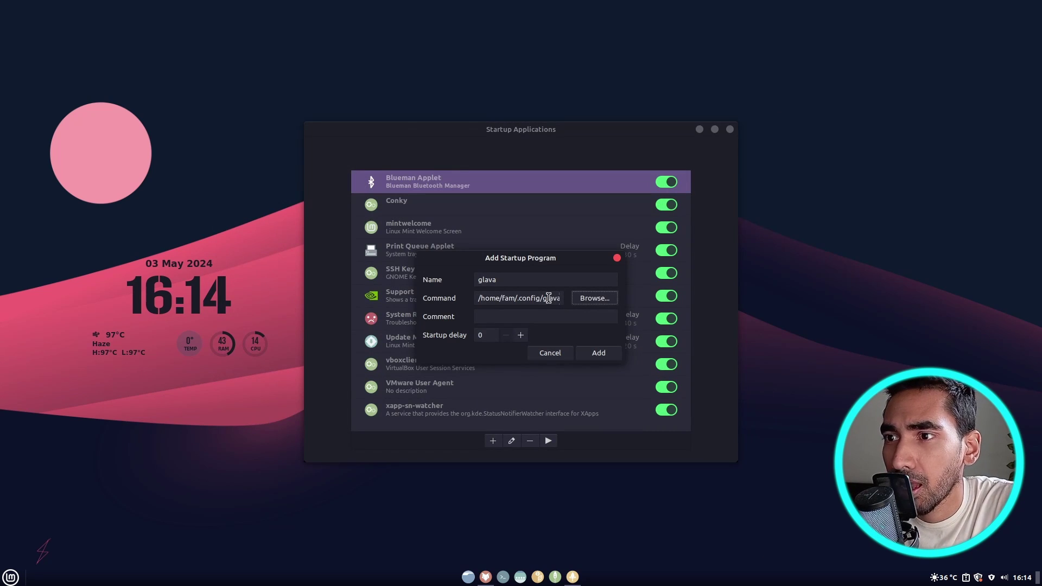
click(611, 357)
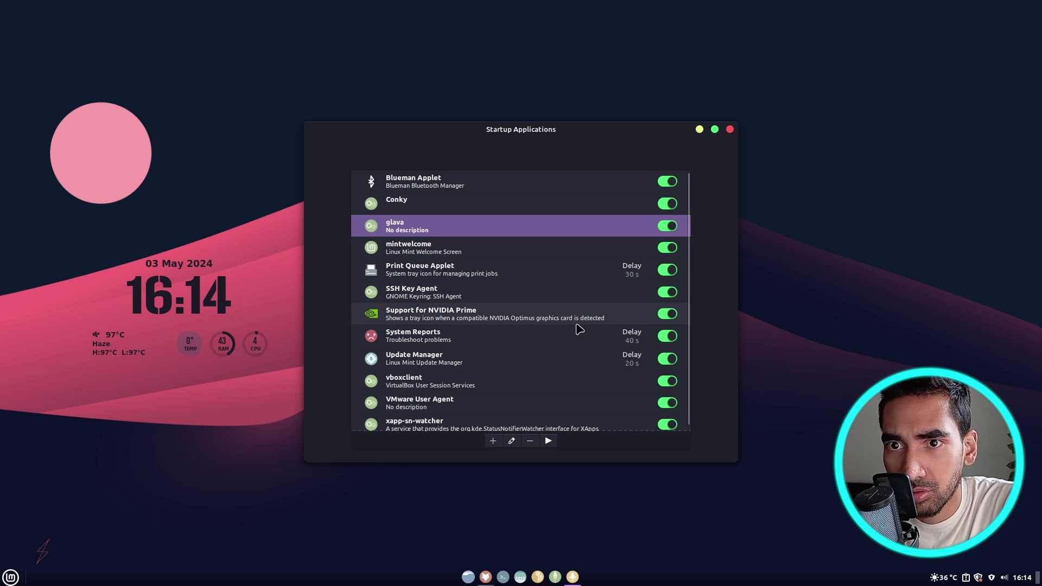
click(730, 130)
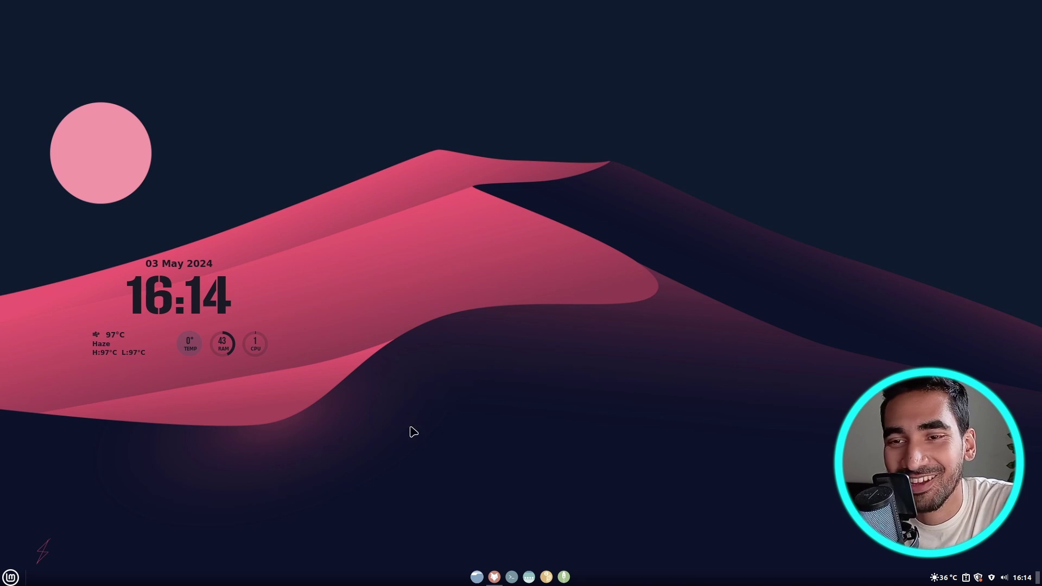
Restart the system from the session dialog
click(11, 577)
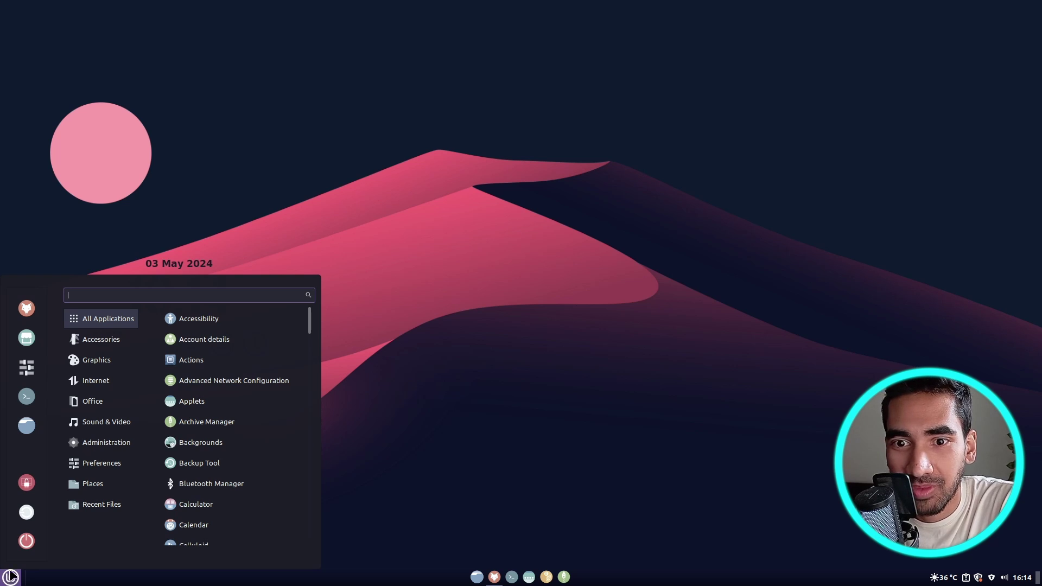
click(26, 542)
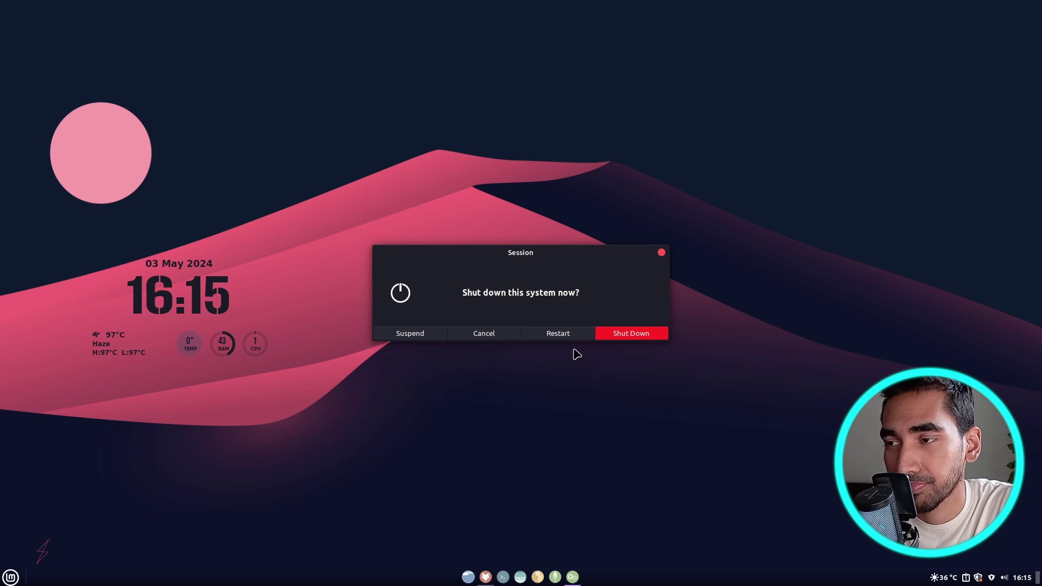
click(565, 333)
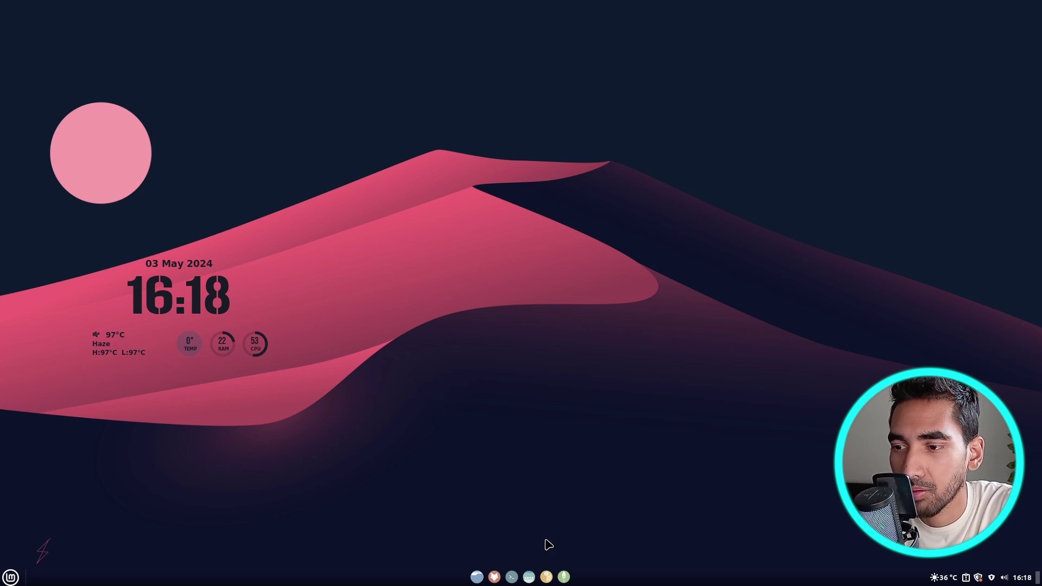
Switch to Firefox and open youtube.com in a new tab
click(494, 576)
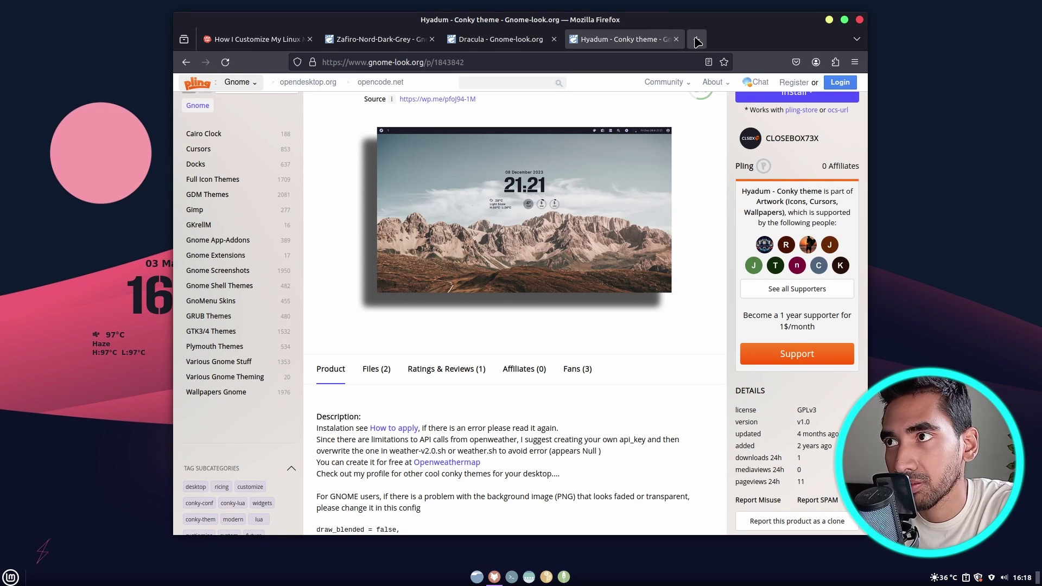
click(698, 40)
text(youtube.com)
key(Return)
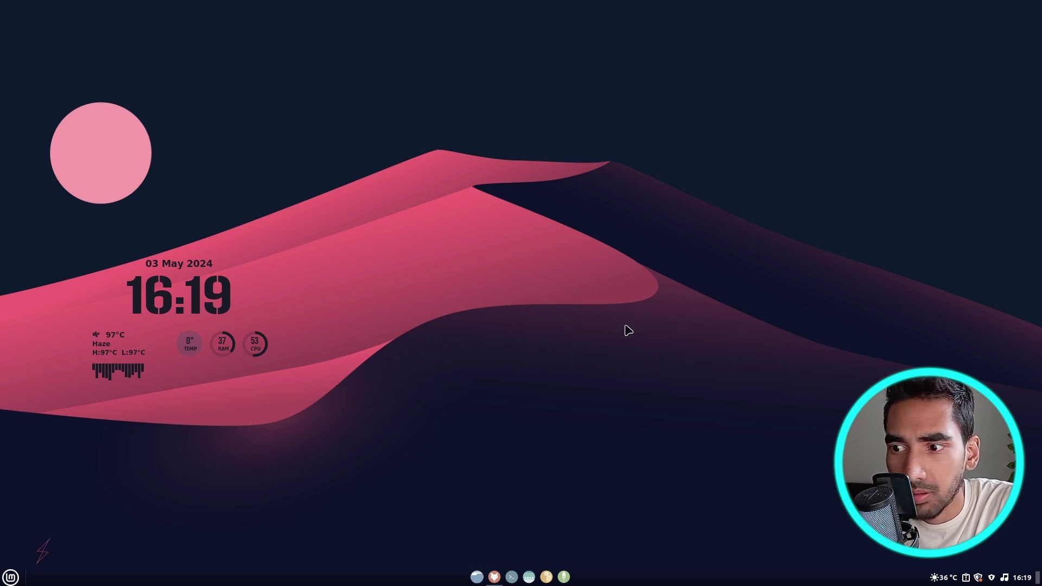
Open the file manager on Downloads, view the "How I Customize My Linux Mint Cinnamon Desktop" page in Firefox, and minimize the browser
key(super+e)
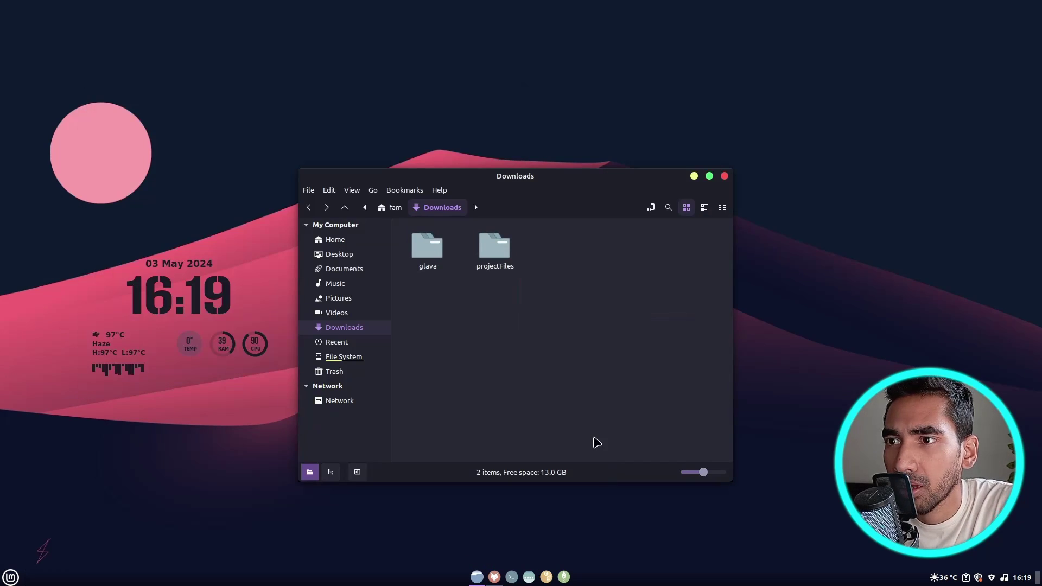
click(493, 580)
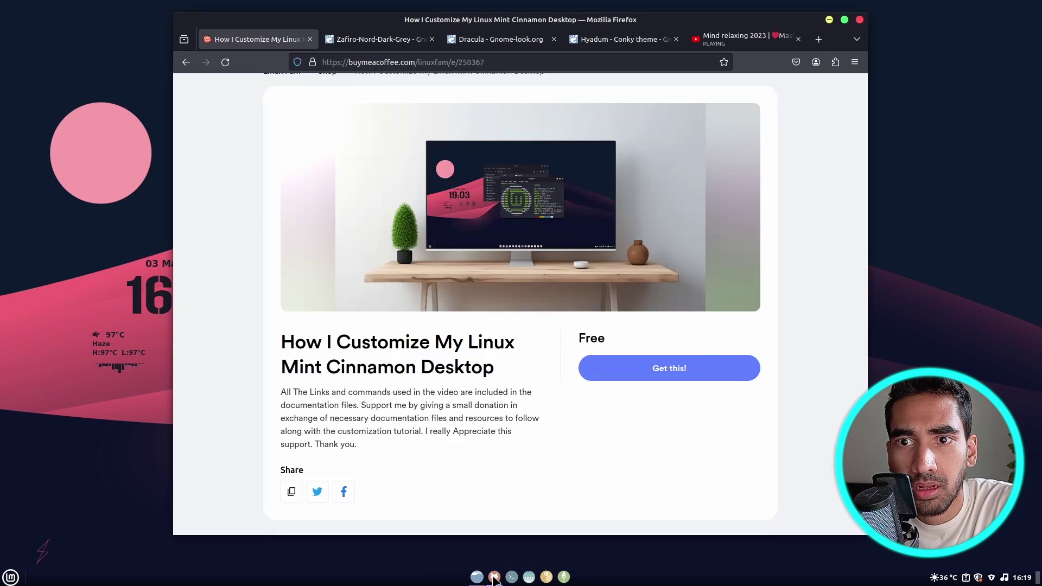
scroll(638, 217, up, 2)
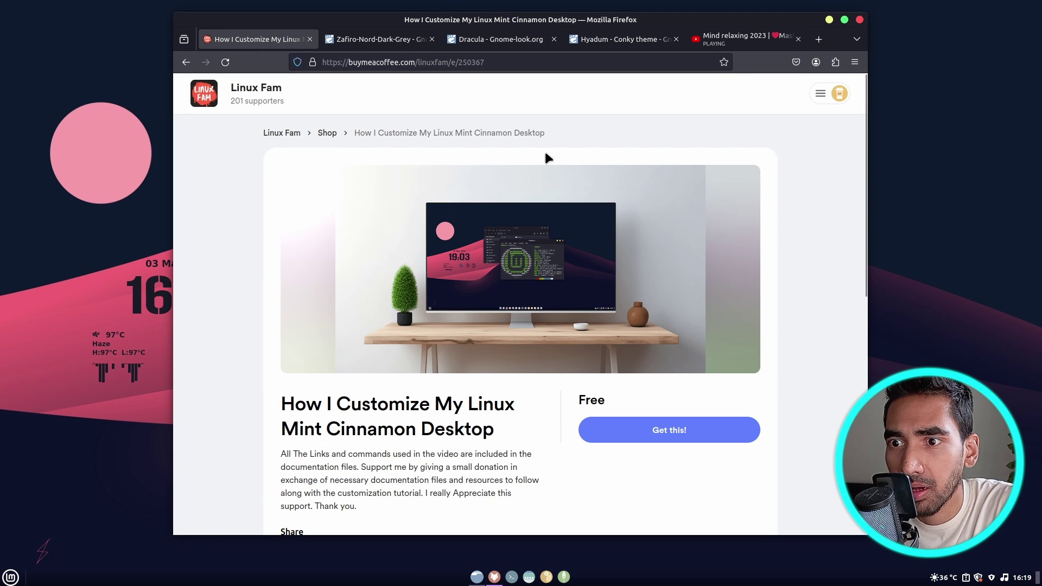
click(830, 20)
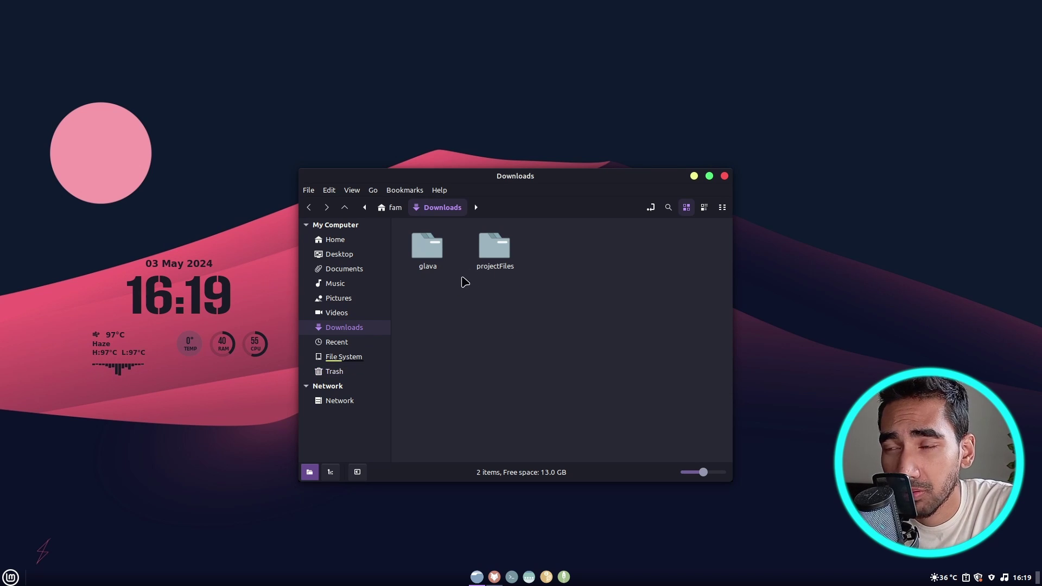
Open "readme(for weather settings).txt" from the projectFiles folder in Downloads
double_click(507, 255)
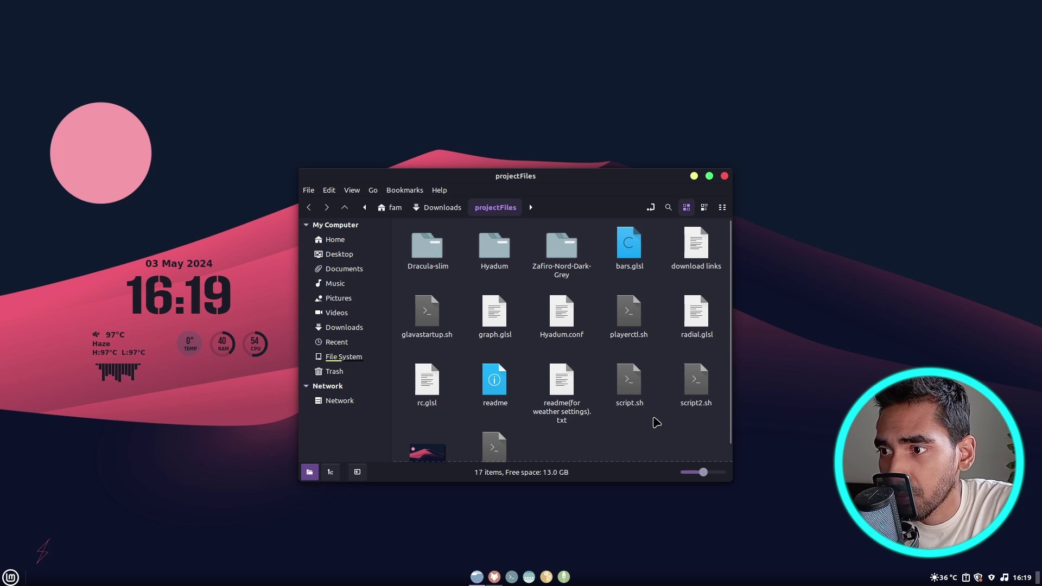
scroll(654, 421, down, 1)
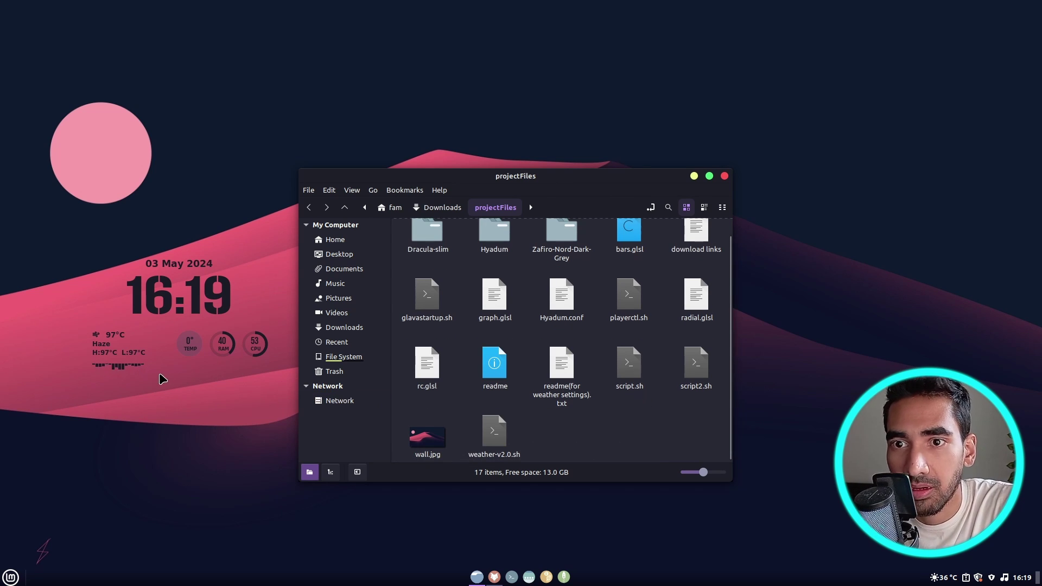
drag(558, 433, 562, 380)
double_click(562, 372)
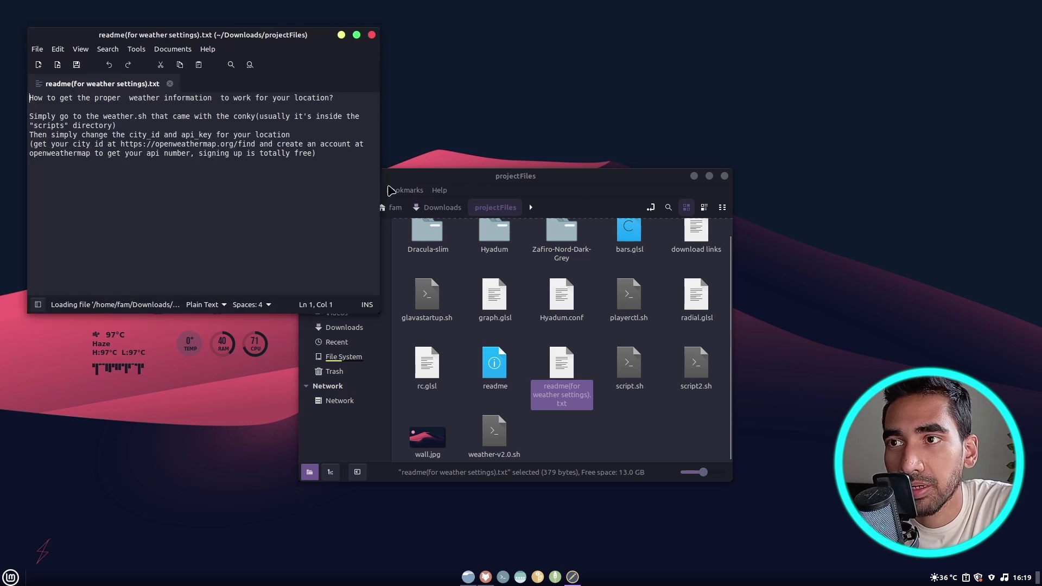
Examine the readme's instructions on the openweathermap.org site, the api number, city_id and api_key, and close the file
drag(317, 27, 588, 168)
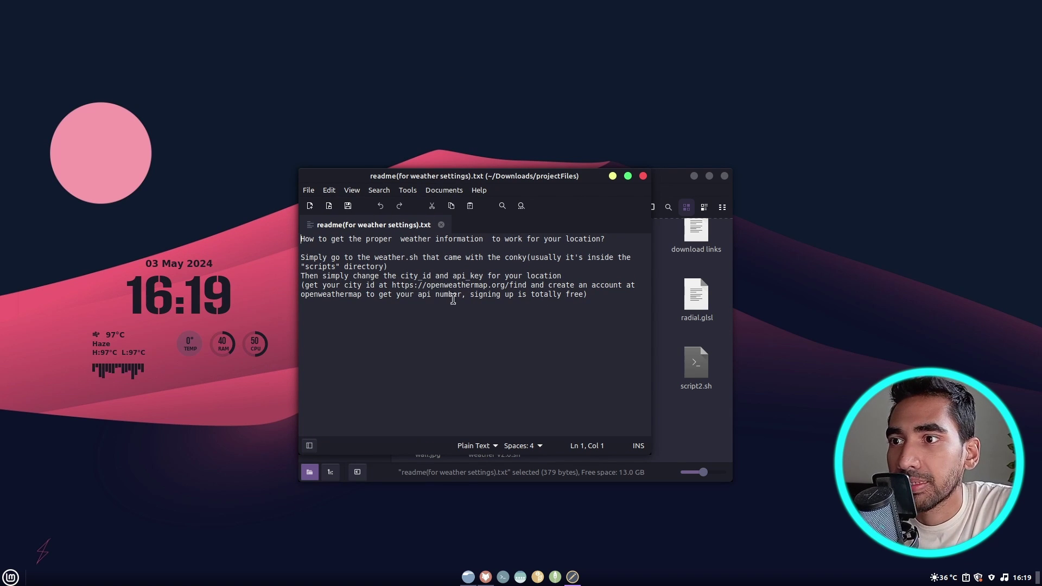
drag(428, 286, 505, 286)
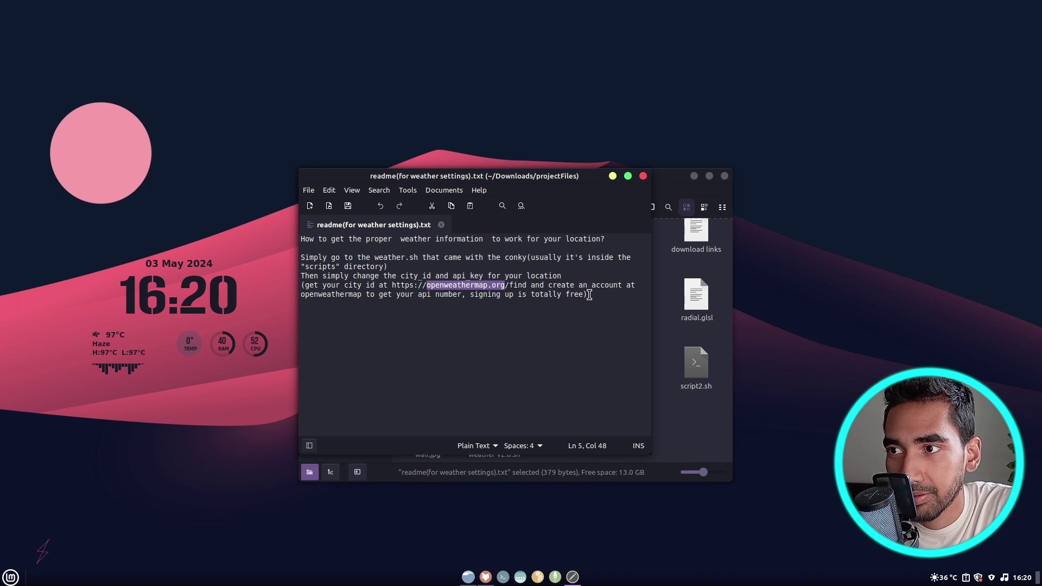
click(501, 287)
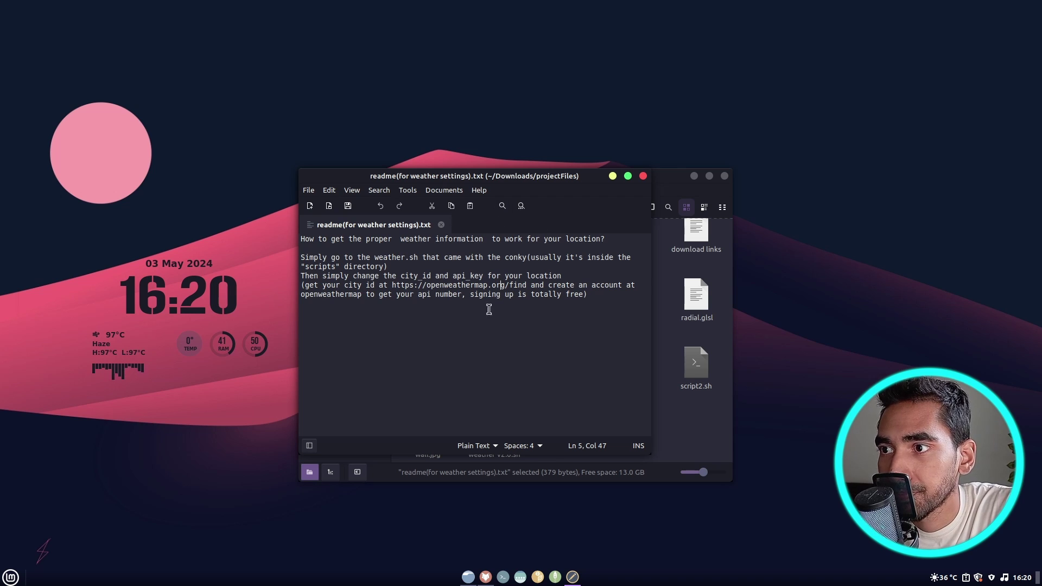
drag(419, 296, 460, 297)
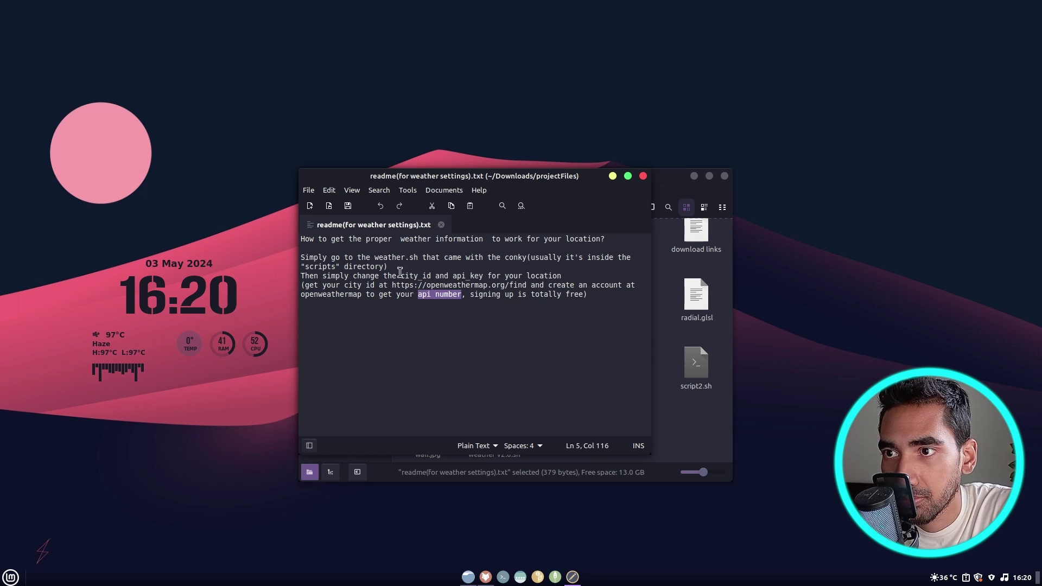
drag(401, 276, 433, 275)
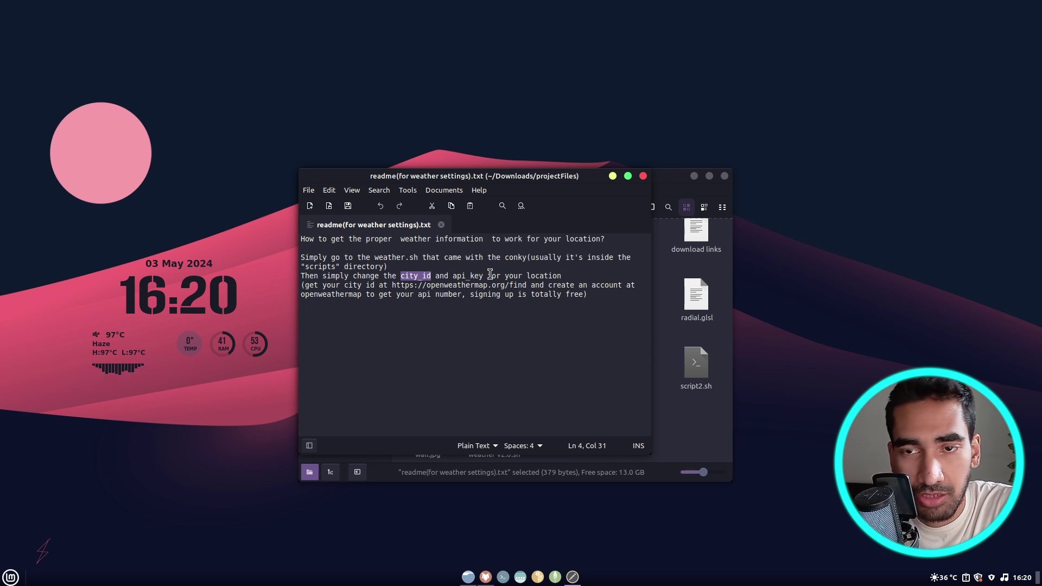
drag(484, 276, 432, 275)
click(466, 276)
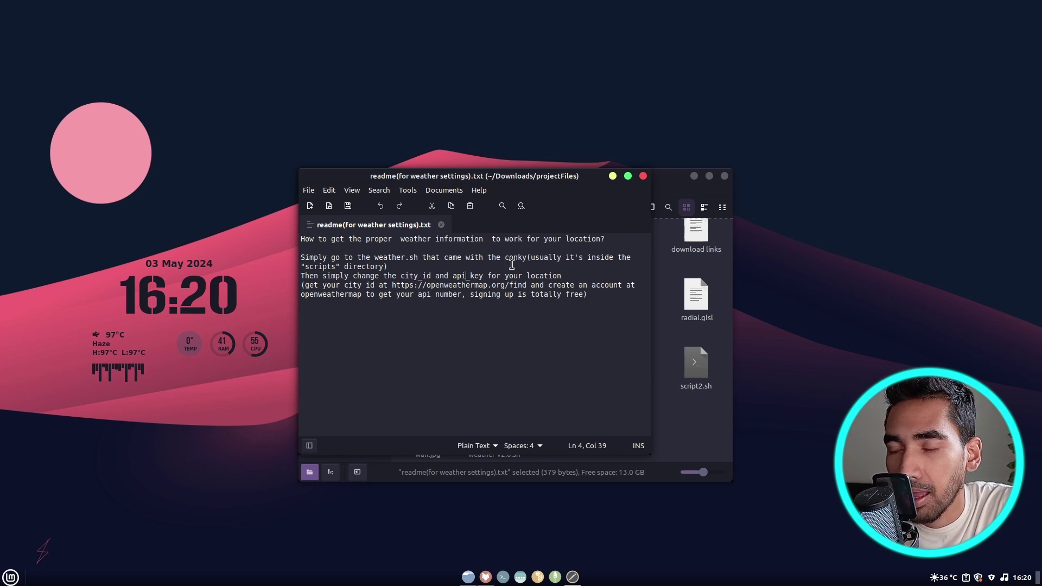
click(644, 177)
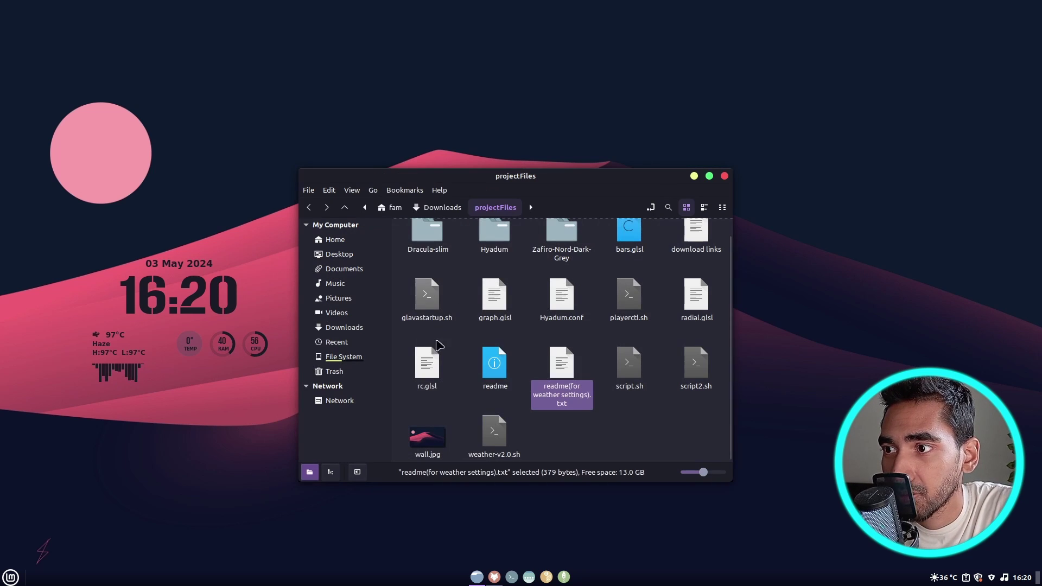
Open weather-v2.0.sh from the projectFiles folder in the text editor and move its window off the file list
click(657, 406)
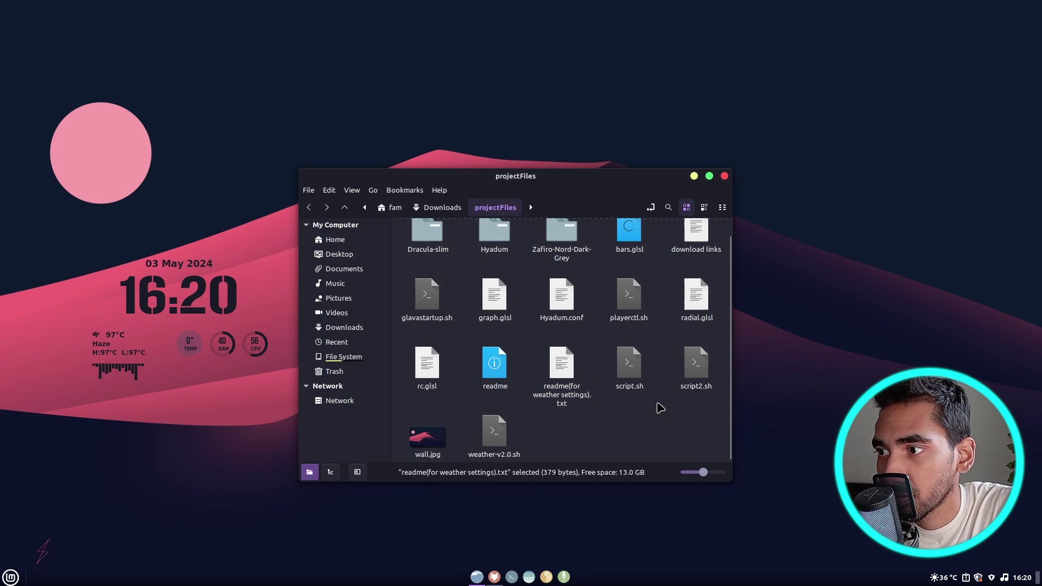
right_click(495, 436)
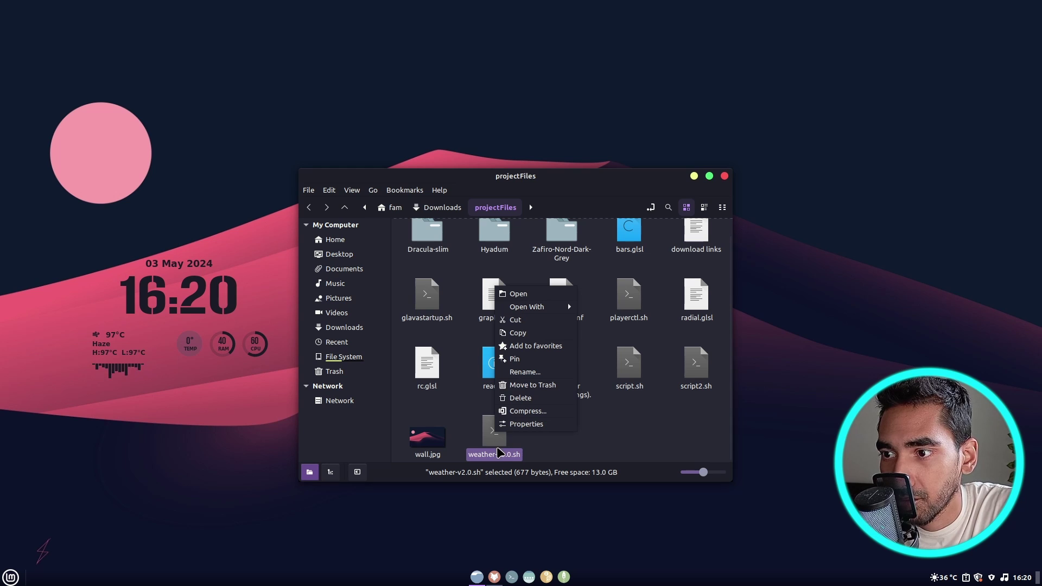
mouse_move(549, 307)
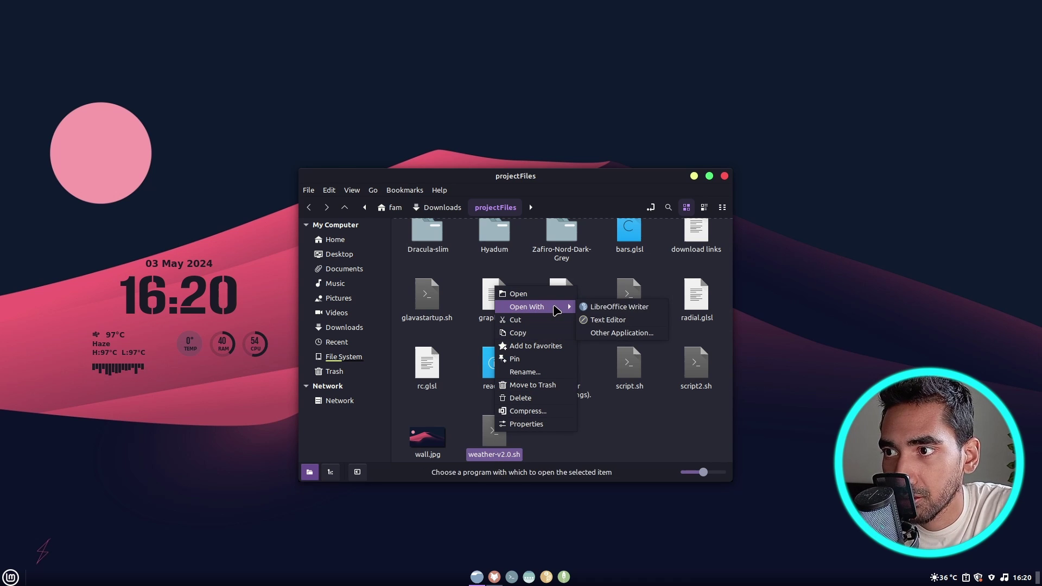
click(608, 319)
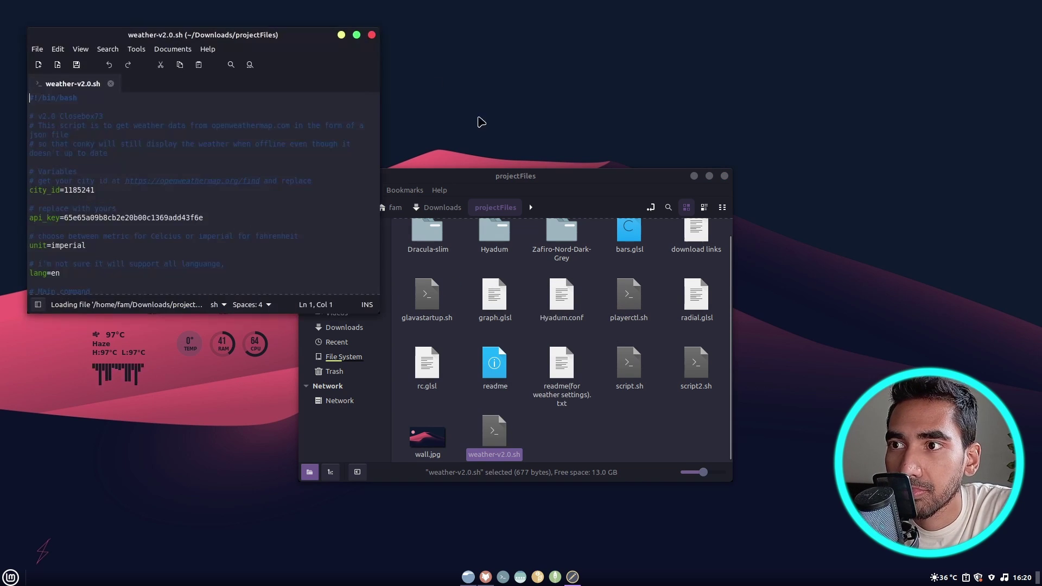
drag(303, 37, 687, 191)
Examine the city_id and api_key values in the projectFiles copy of weather-v2.0.sh
click(481, 346)
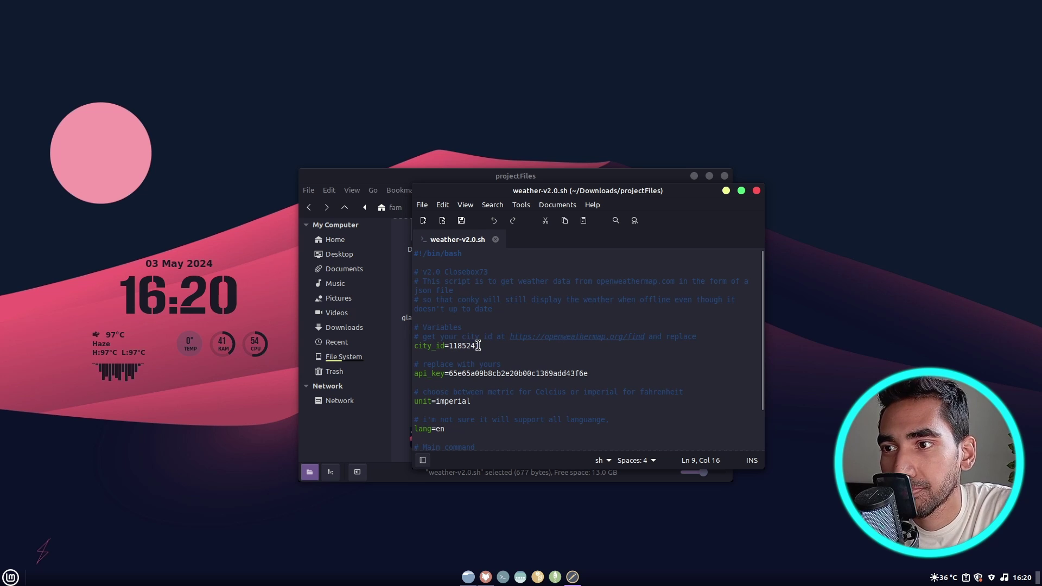
drag(478, 345, 451, 346)
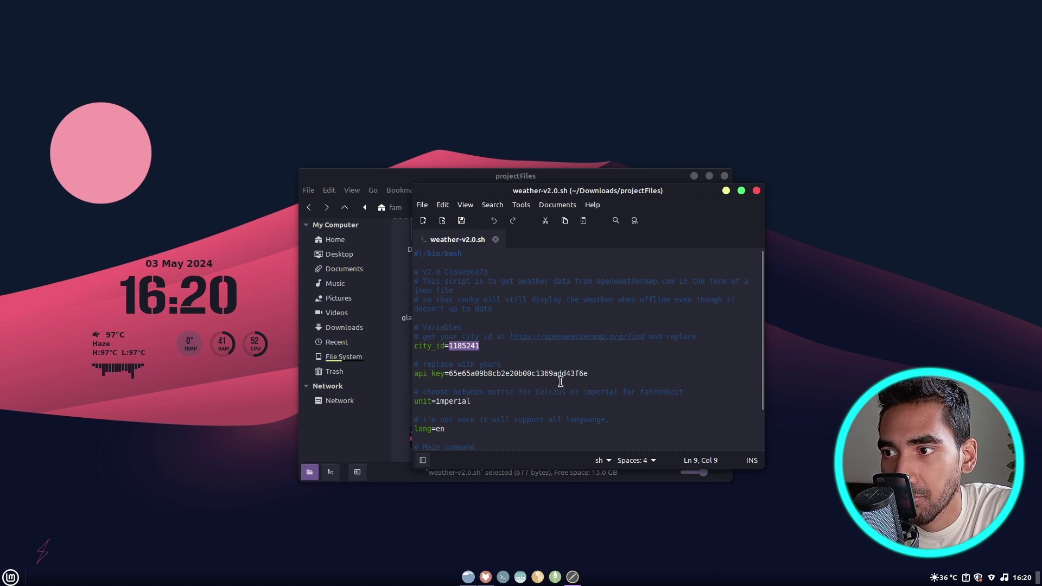
drag(590, 373, 450, 374)
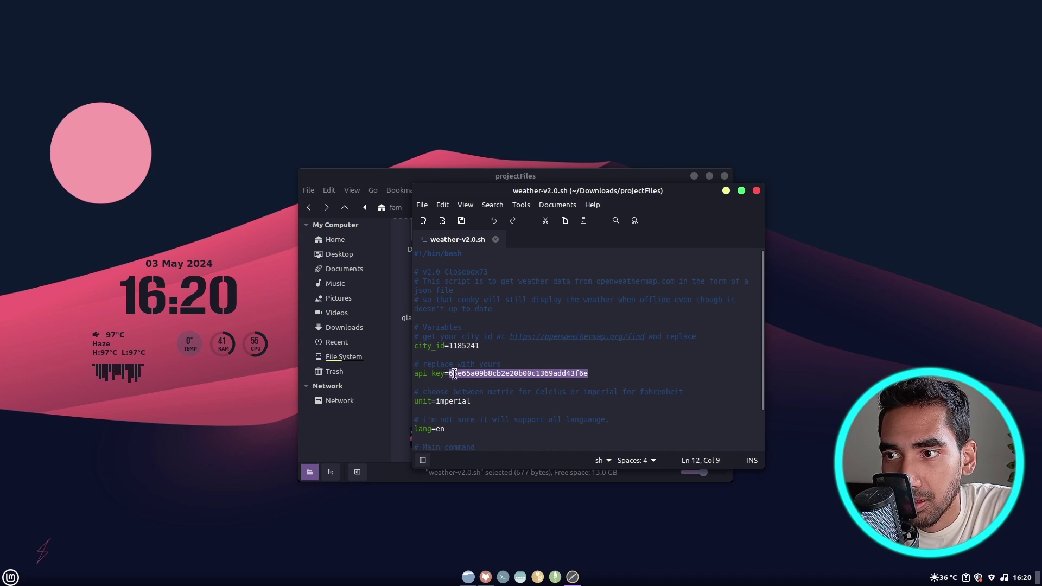
click(592, 371)
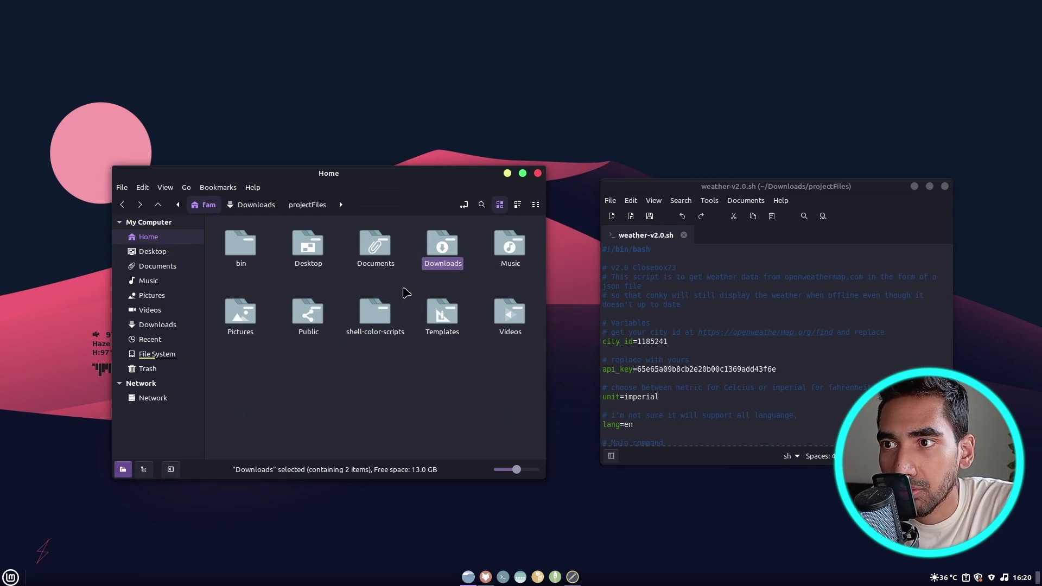
Show hidden files in the Home folder
click(376, 359)
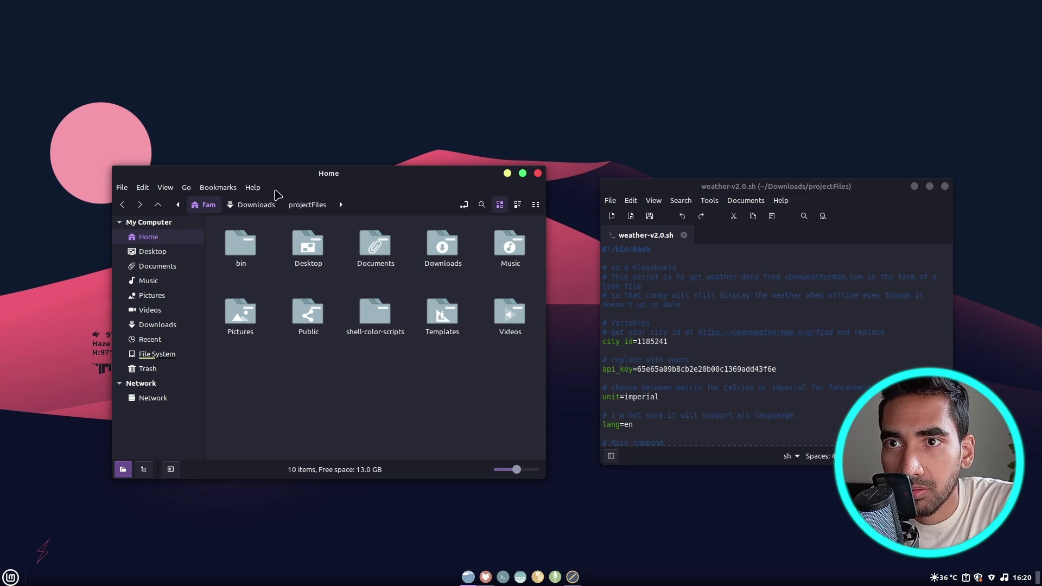
click(166, 188)
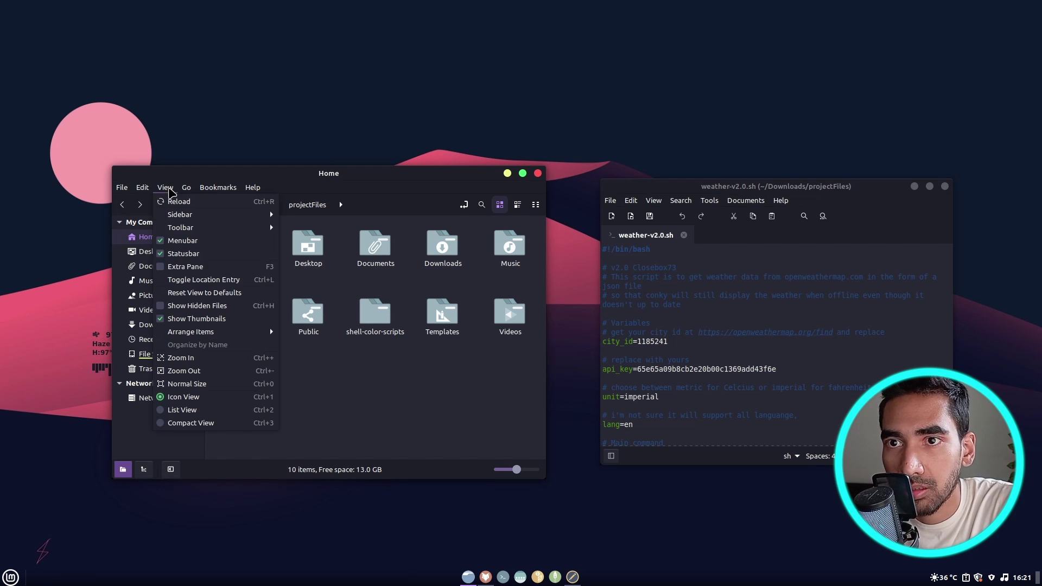
click(196, 307)
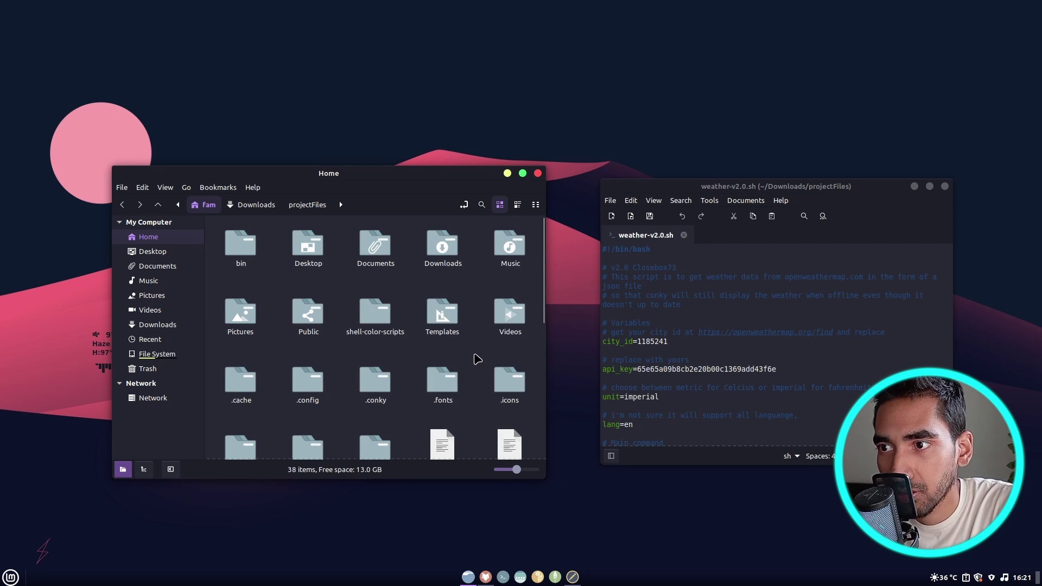
Go to the Hyadum widget's scripts folder inside .config/conky
double_click(305, 398)
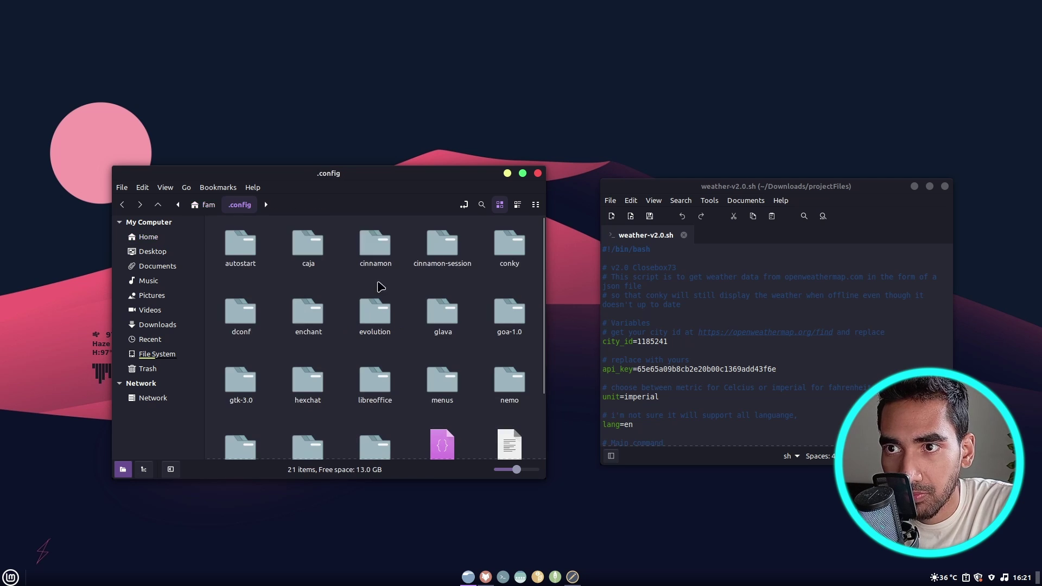
double_click(509, 245)
drag(493, 174, 578, 167)
double_click(321, 237)
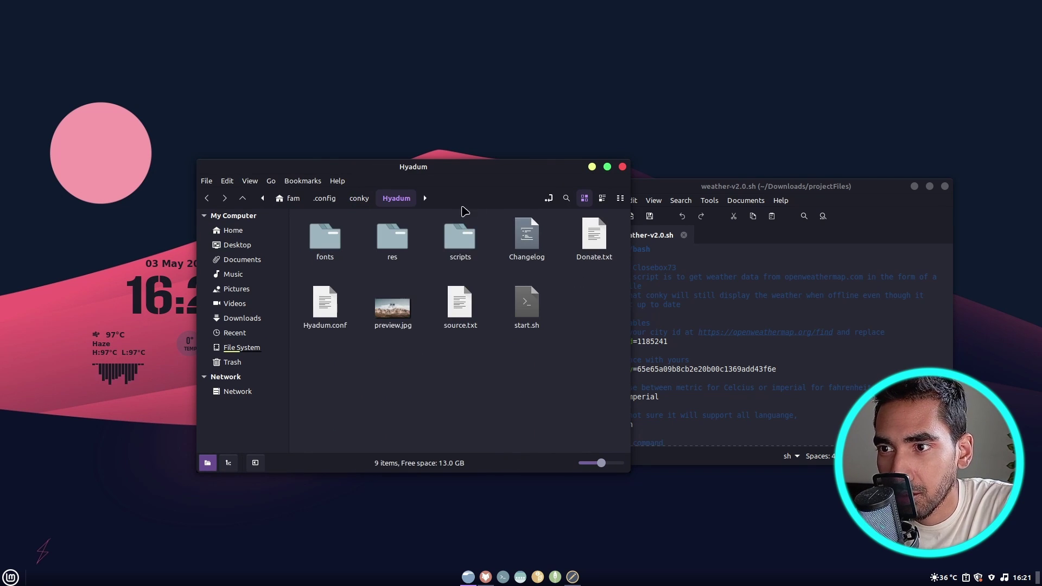
double_click(466, 253)
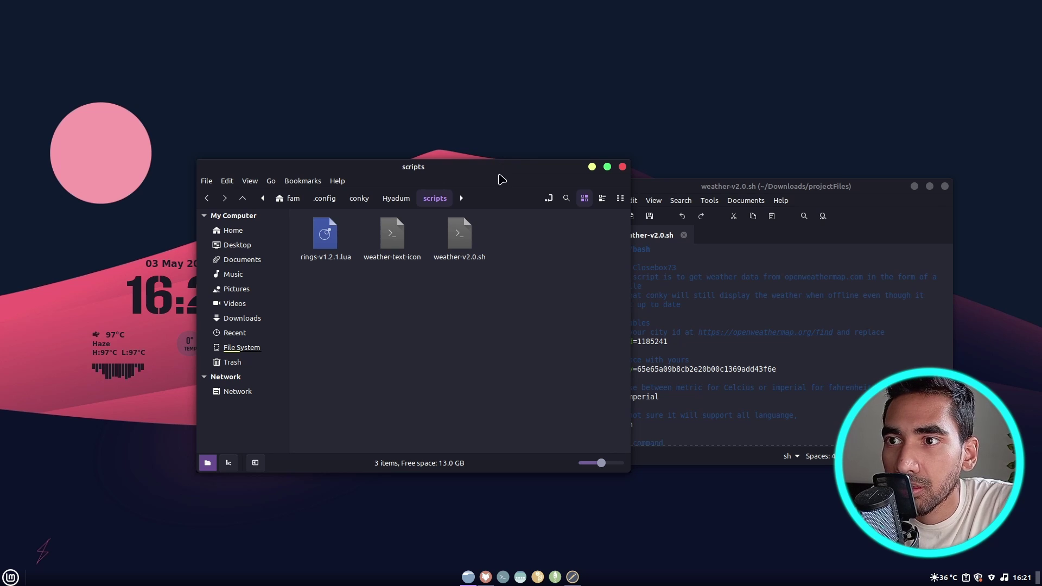
Open weather-v2.0.sh from the Hyadum scripts folder in the text editor
drag(497, 179, 447, 245)
right_click(418, 297)
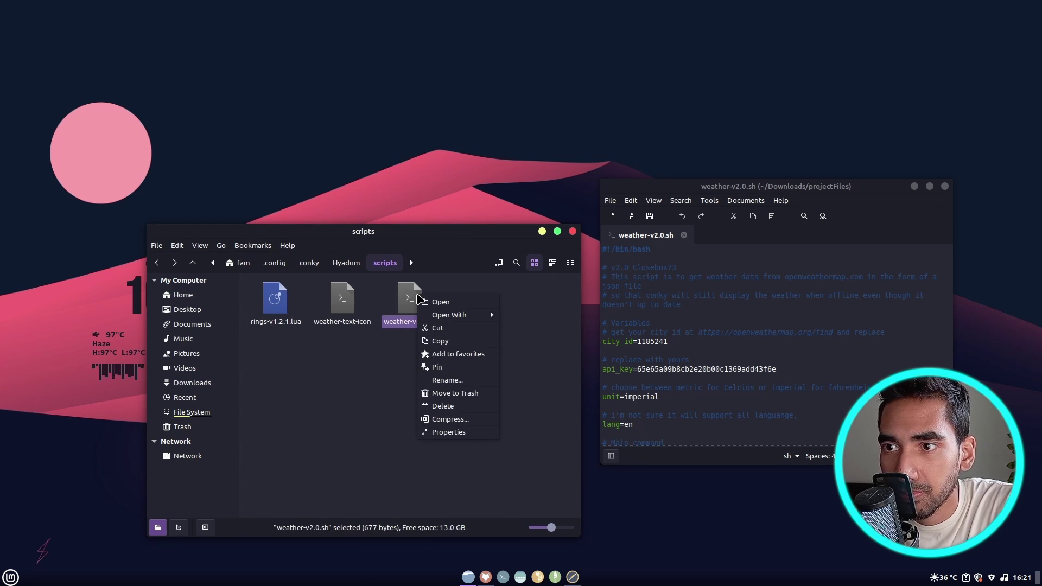
mouse_move(478, 315)
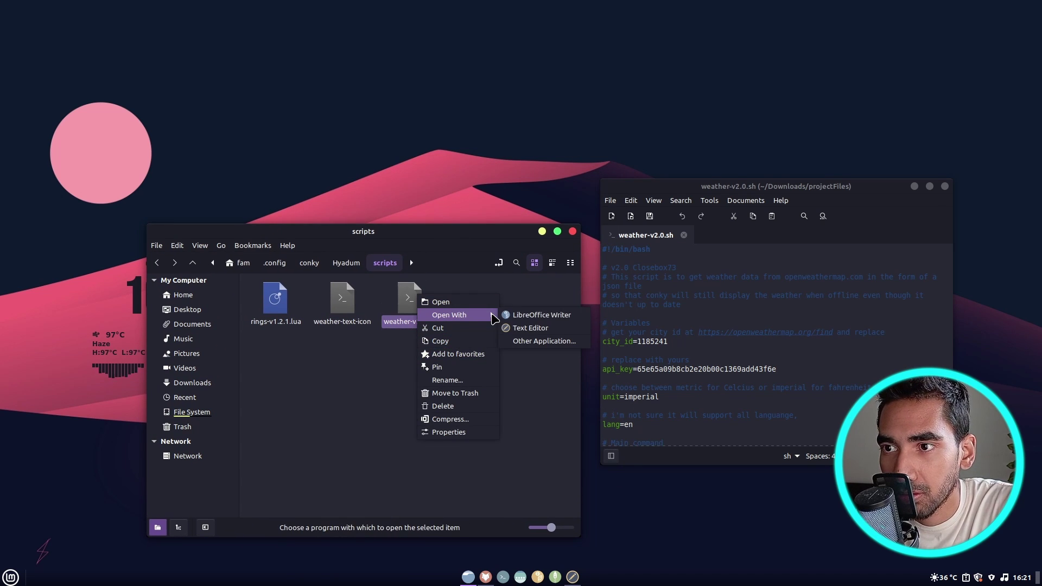
click(542, 330)
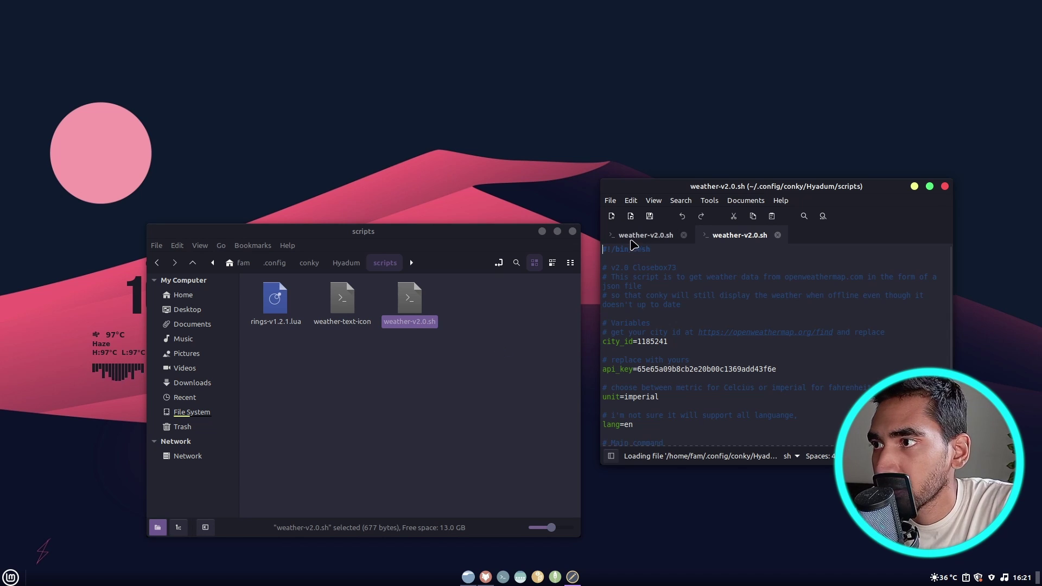
Compare the projectFiles and Hyadum copies of weather-v2.0.sh in the text editor
click(653, 243)
click(743, 236)
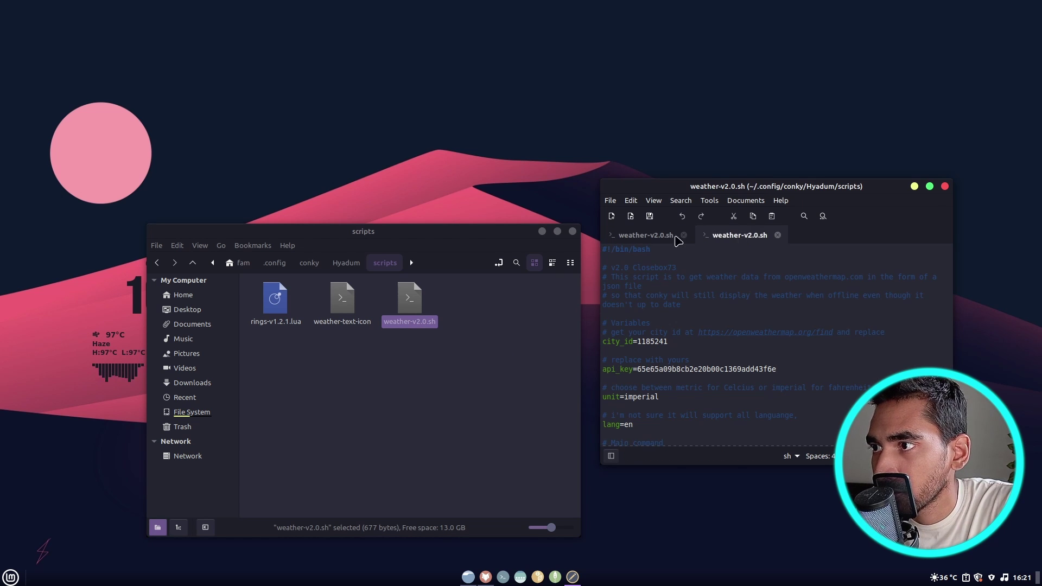
click(656, 238)
drag(810, 191, 674, 188)
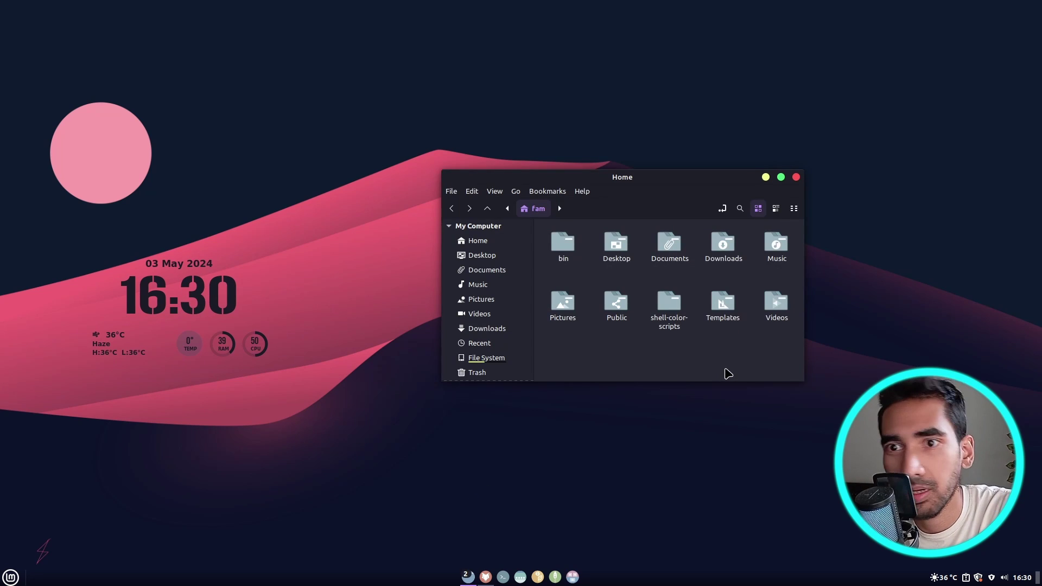
Close the Home folder window to reveal the desktop
click(797, 177)
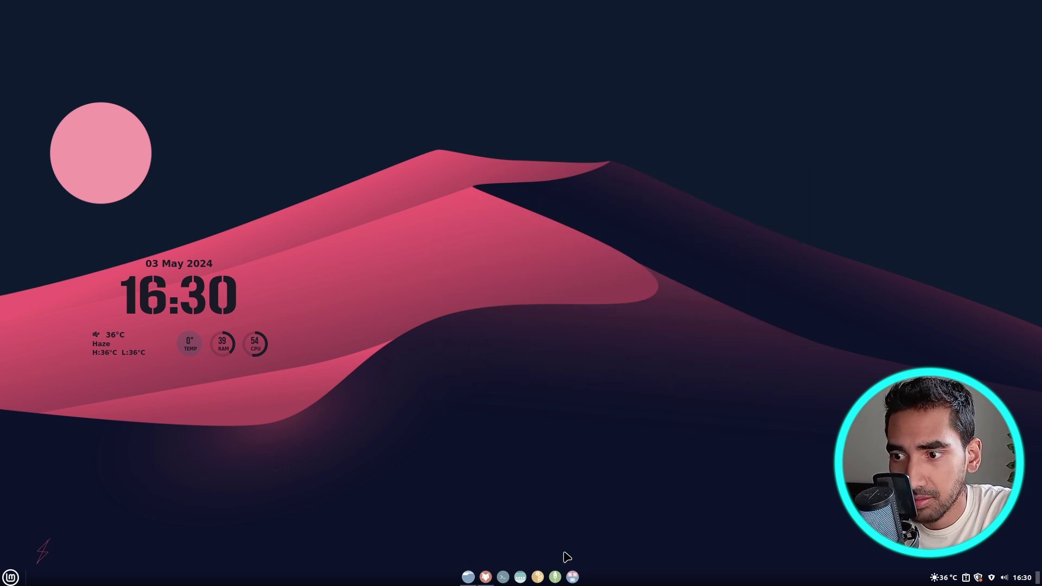
click(945, 578)
click(944, 578)
click(10, 577)
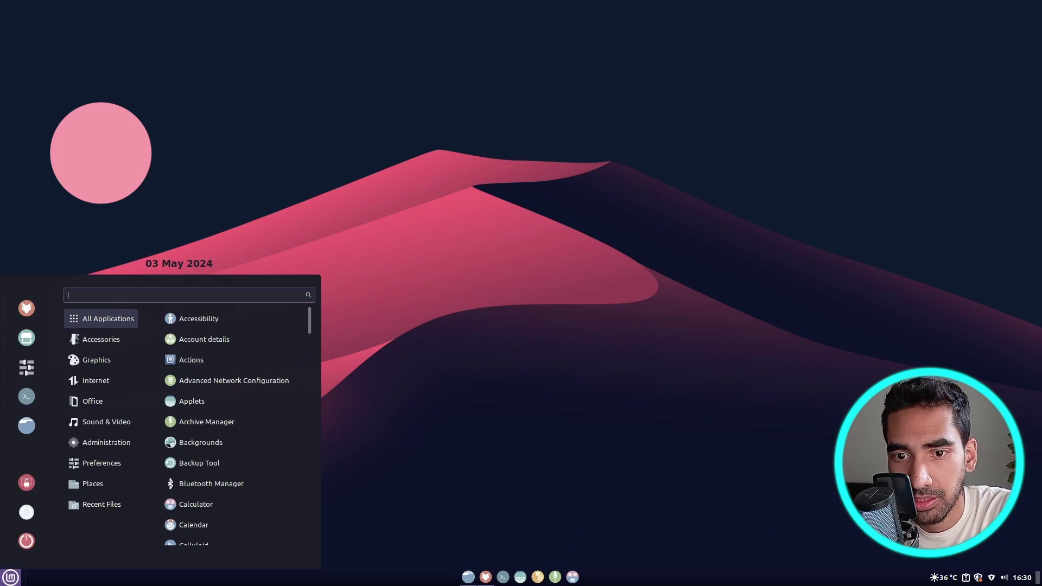
click(525, 439)
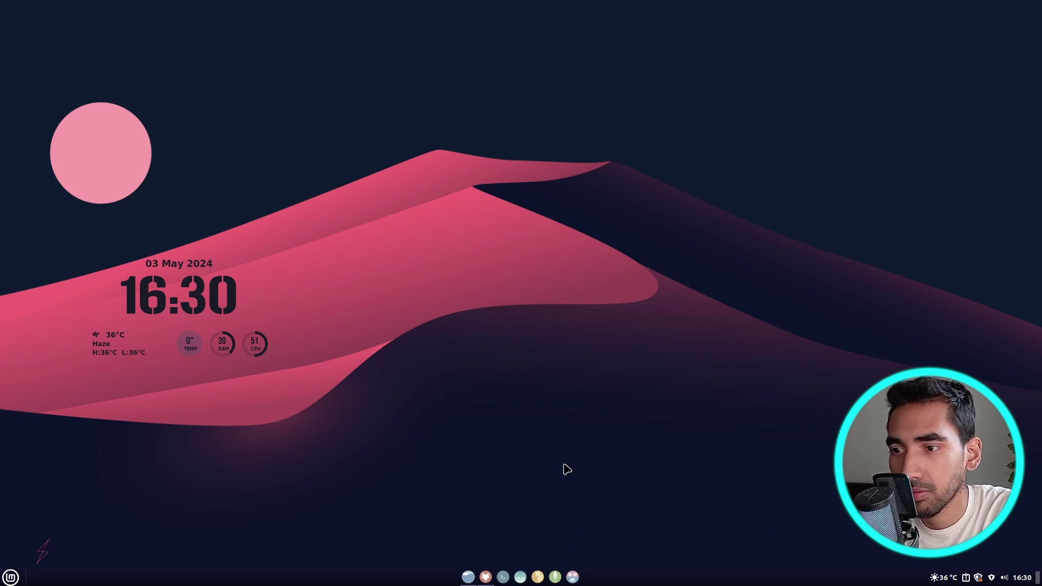